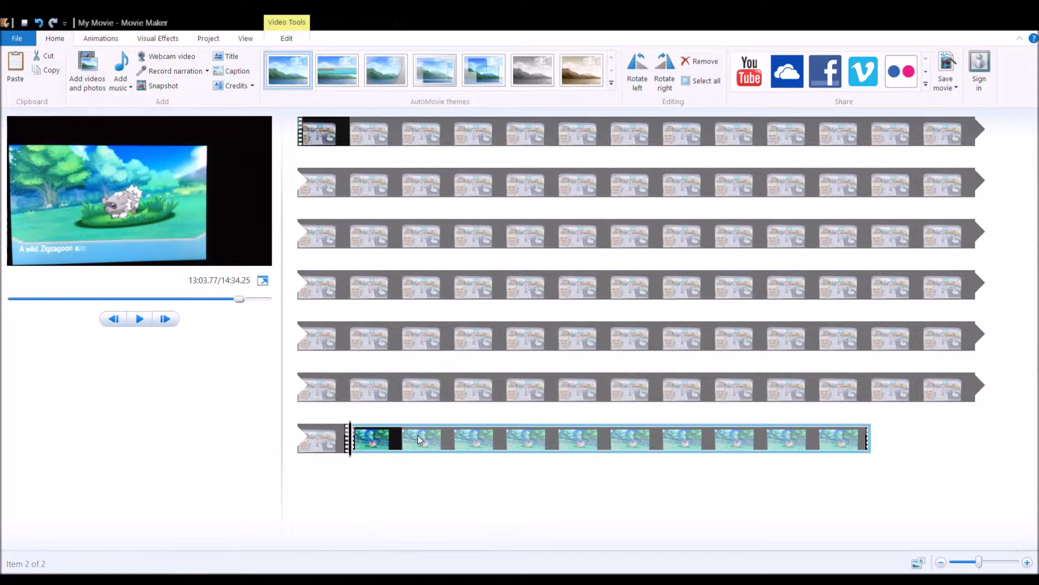
left_click(334, 140)
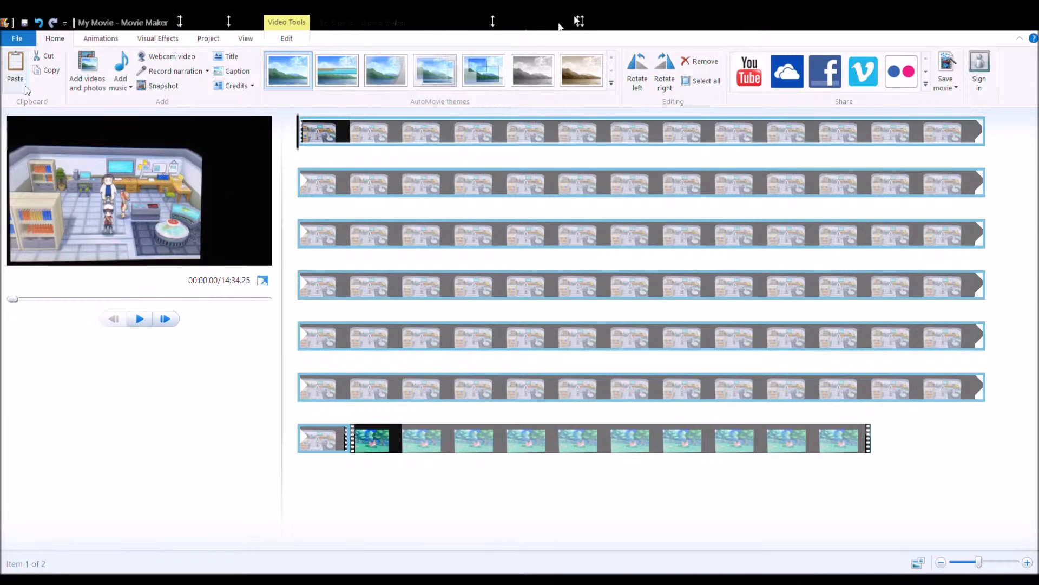
left_click(360, 431)
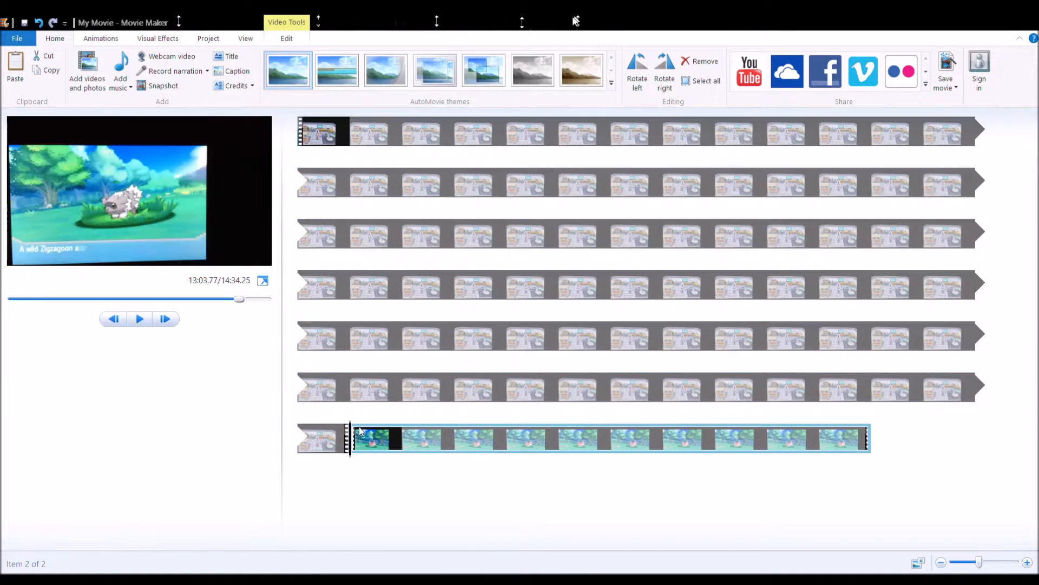
left_click(339, 135)
left_click(353, 433)
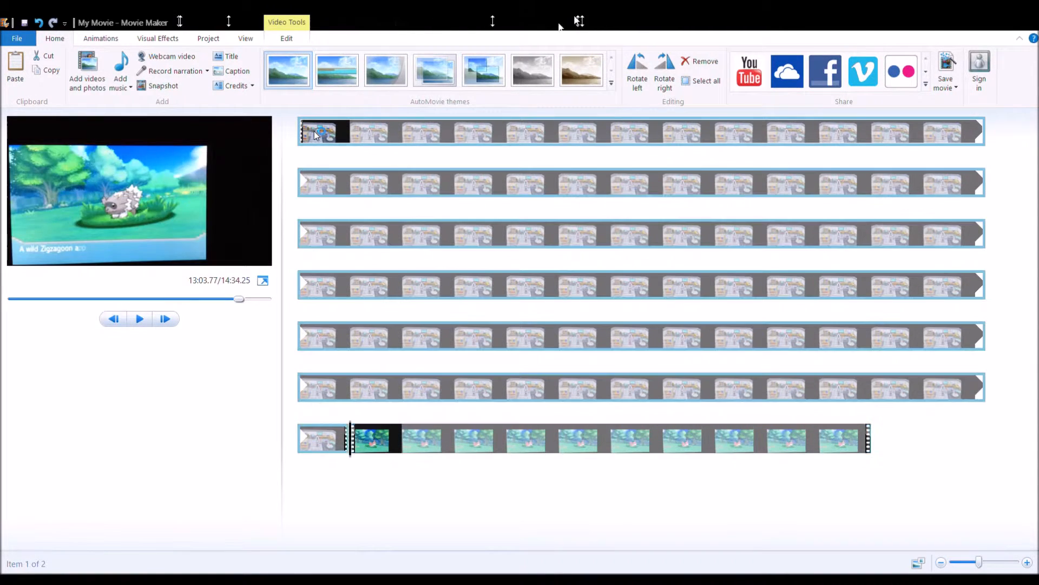
- Split the first clip at 00:12.80 and again about 4.5 seconds after that point
left_click(313, 142)
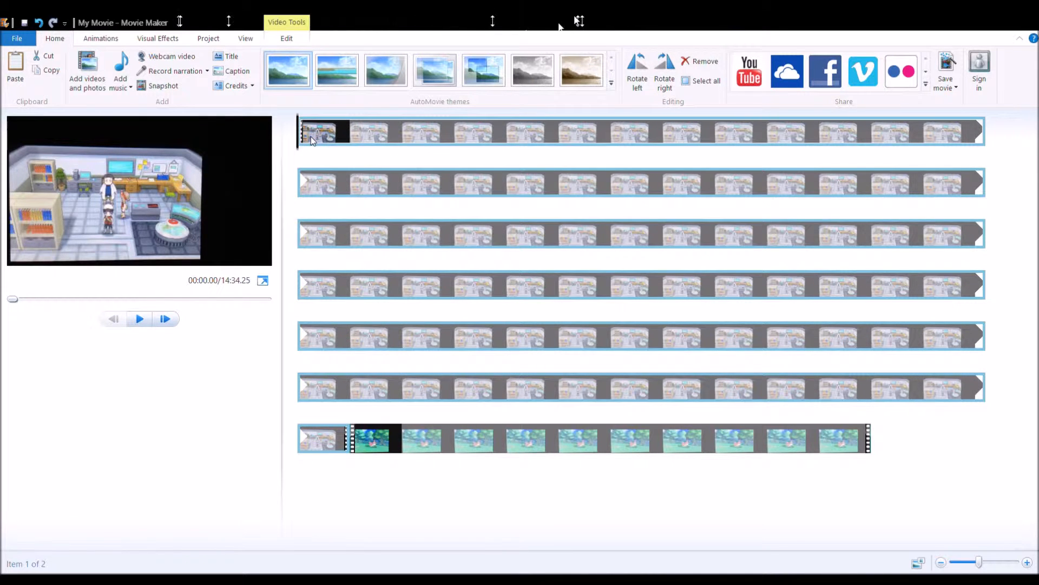
left_click(141, 319)
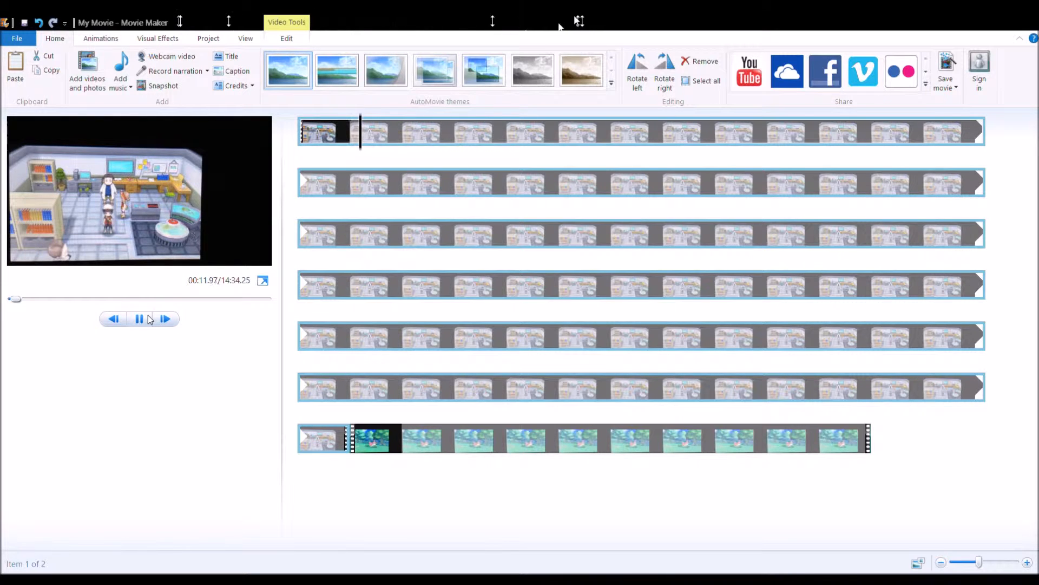
left_click(150, 319)
key("m")
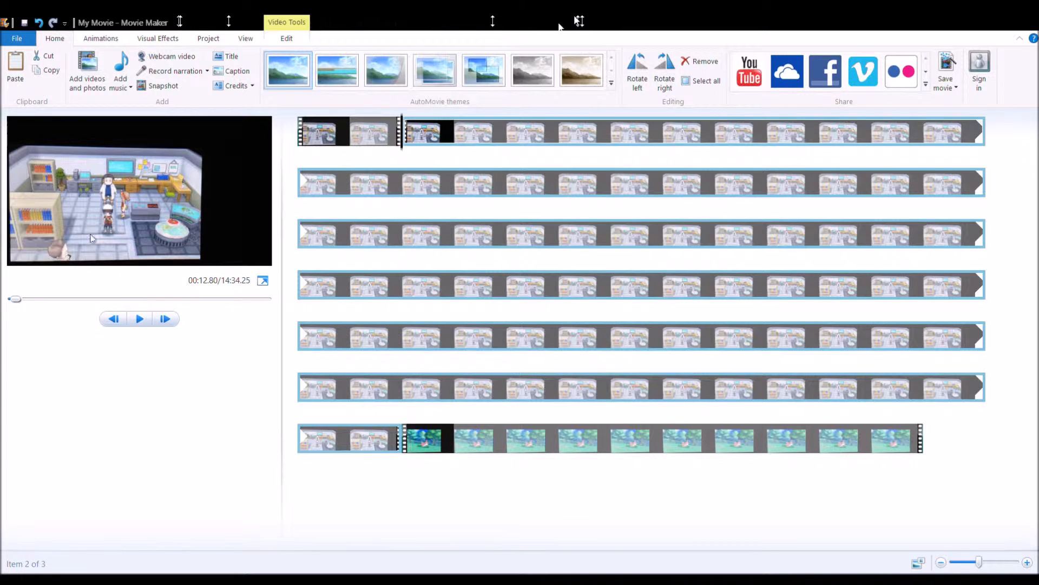
key("space")
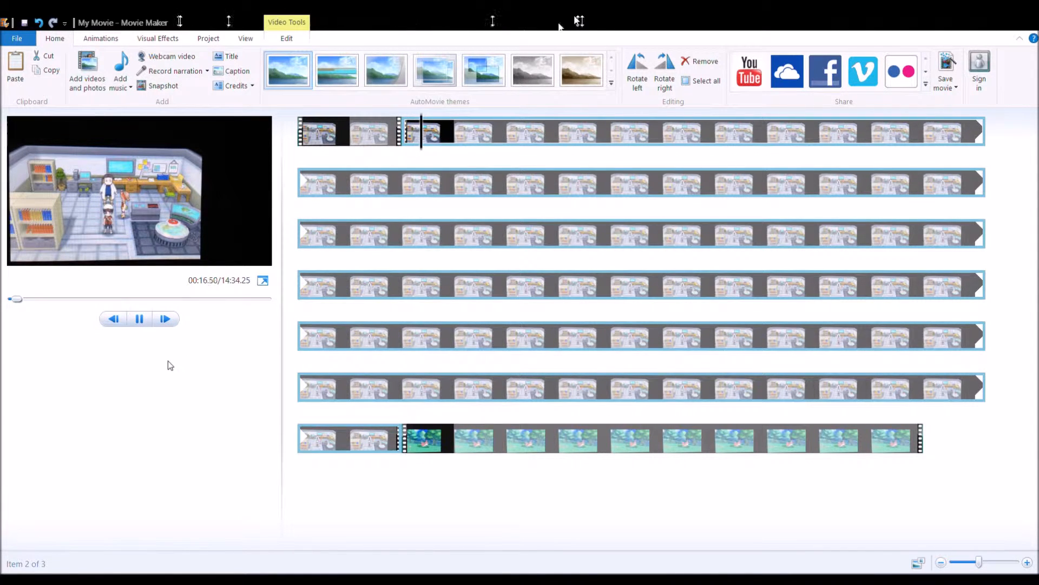
key("m")
- Remove the short segment between the two split points from the timeline
left_click(425, 133)
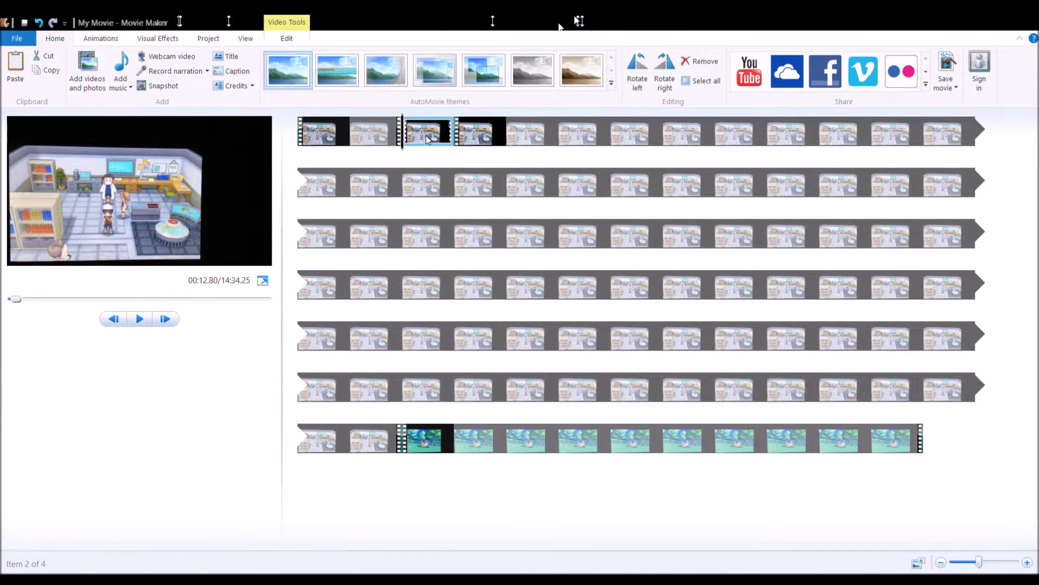
left_click(287, 38)
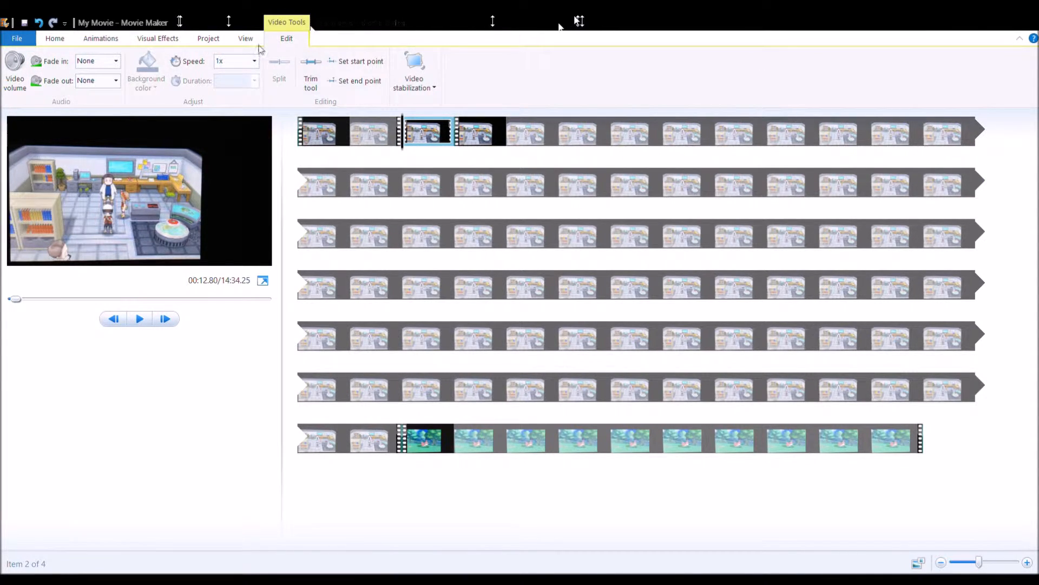
left_click(257, 62)
left_click(60, 44)
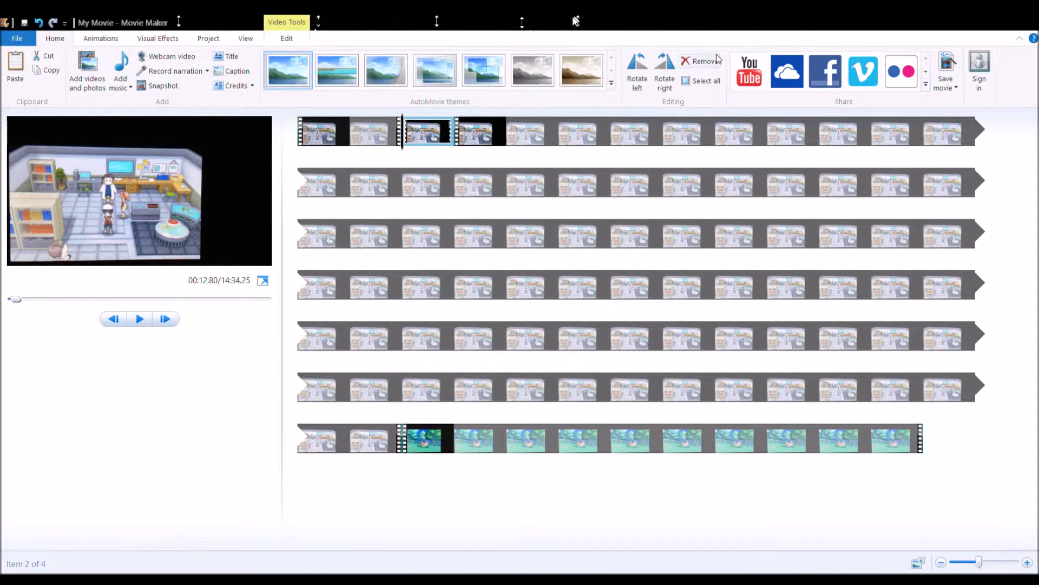
left_click(705, 61)
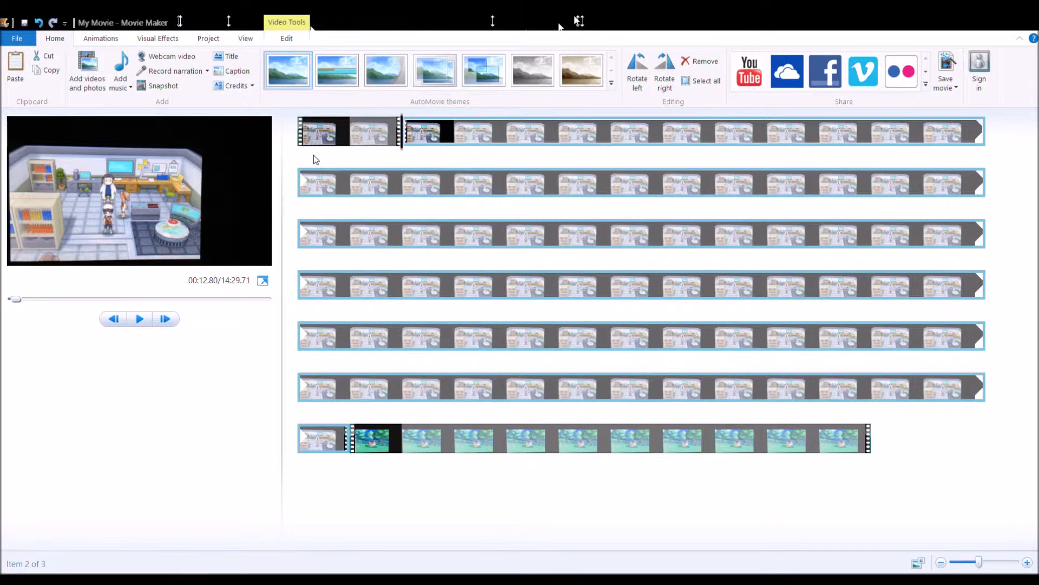
- Examine the visual effects, transitions and AutoMovie themes available for the first clip
left_click(337, 128)
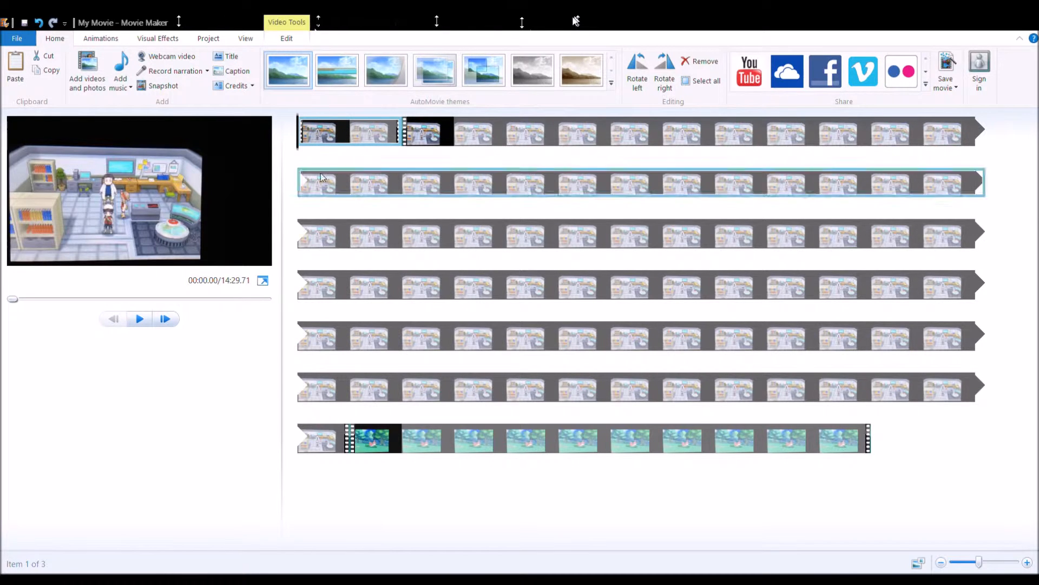
left_click(160, 40)
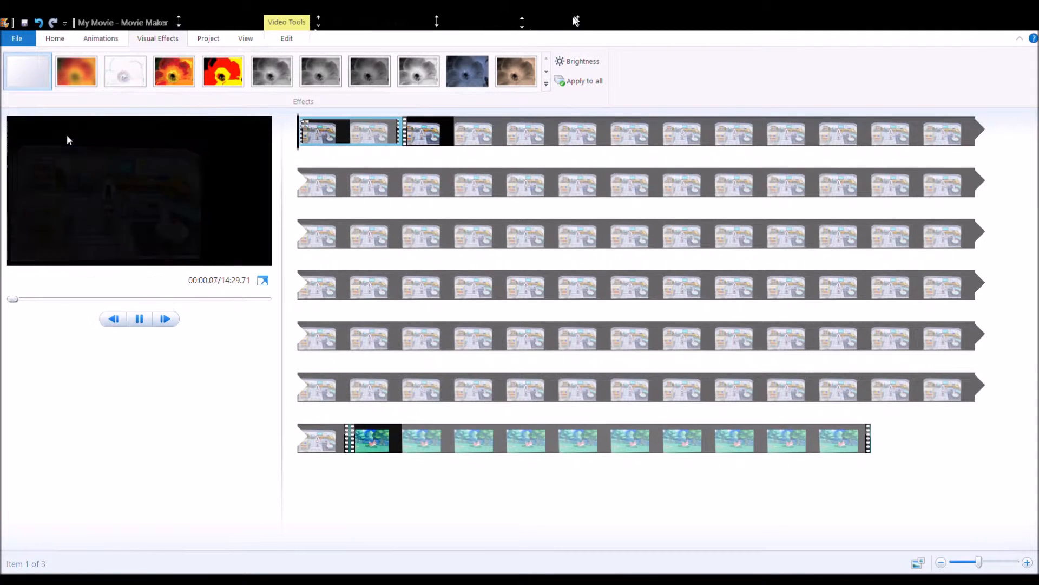
left_click(111, 38)
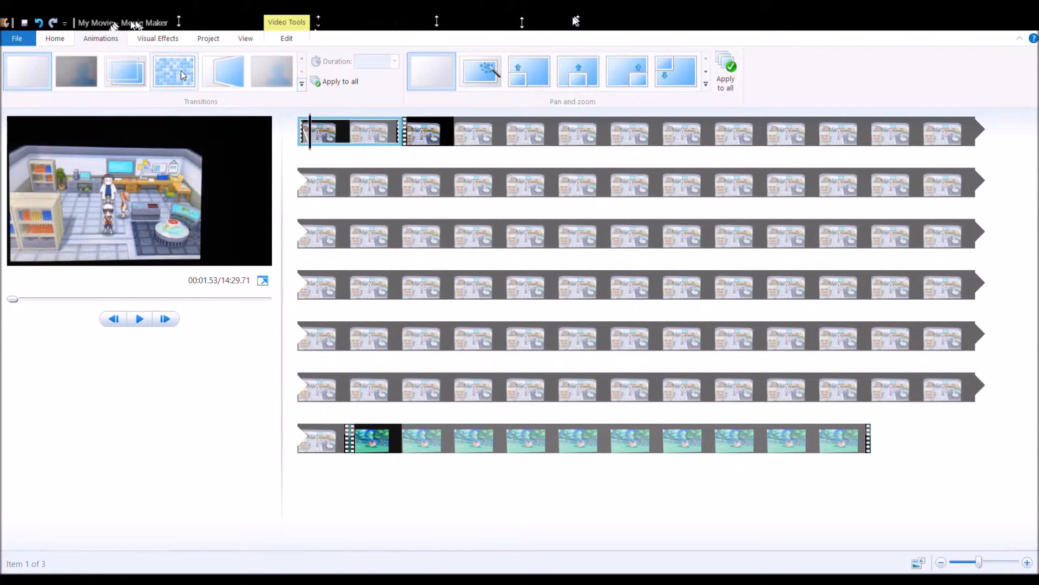
left_click(54, 38)
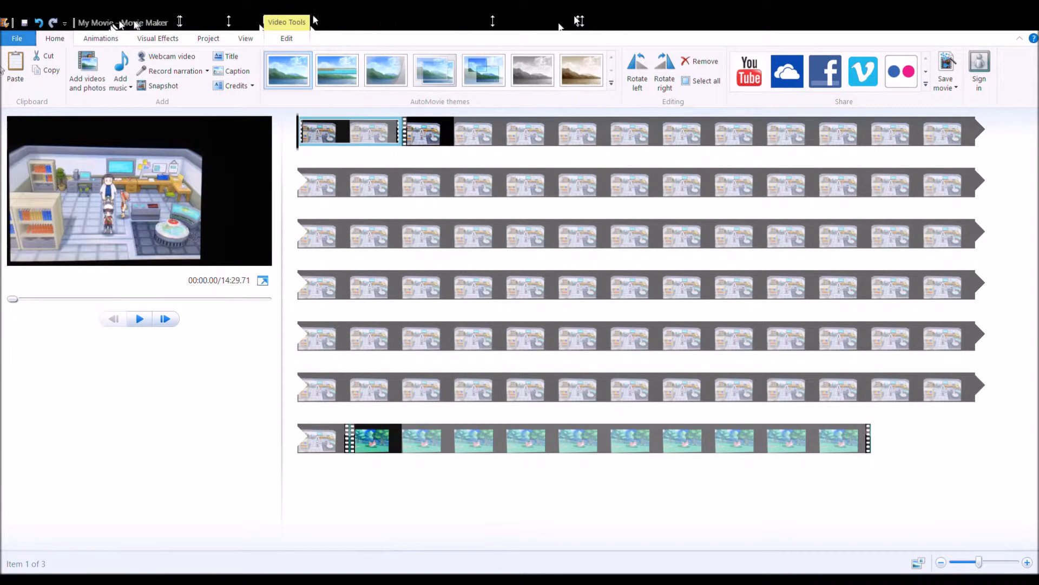
left_click(382, 441)
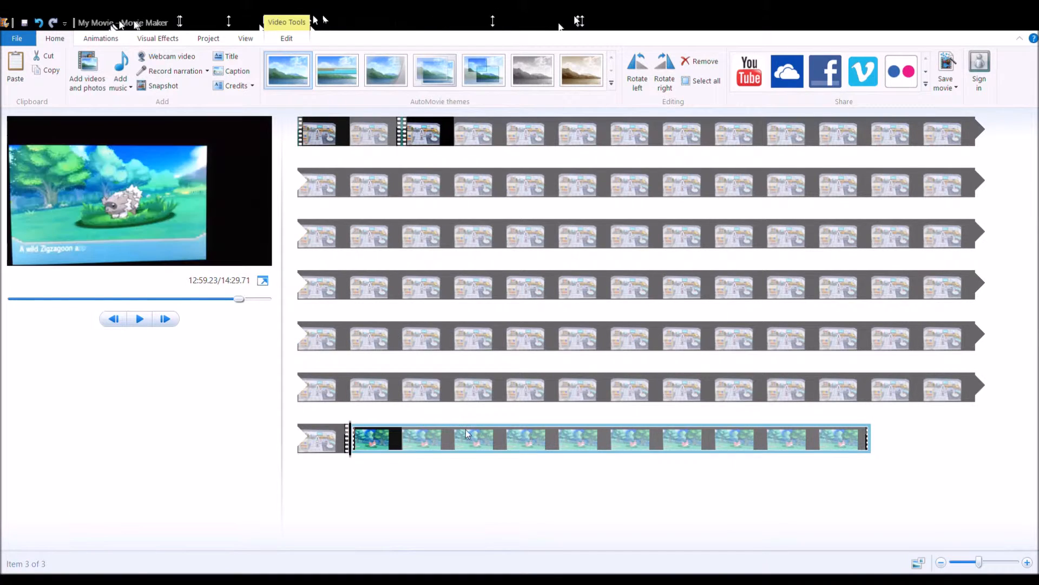
left_click(507, 438)
left_click(380, 433)
left_click(341, 138)
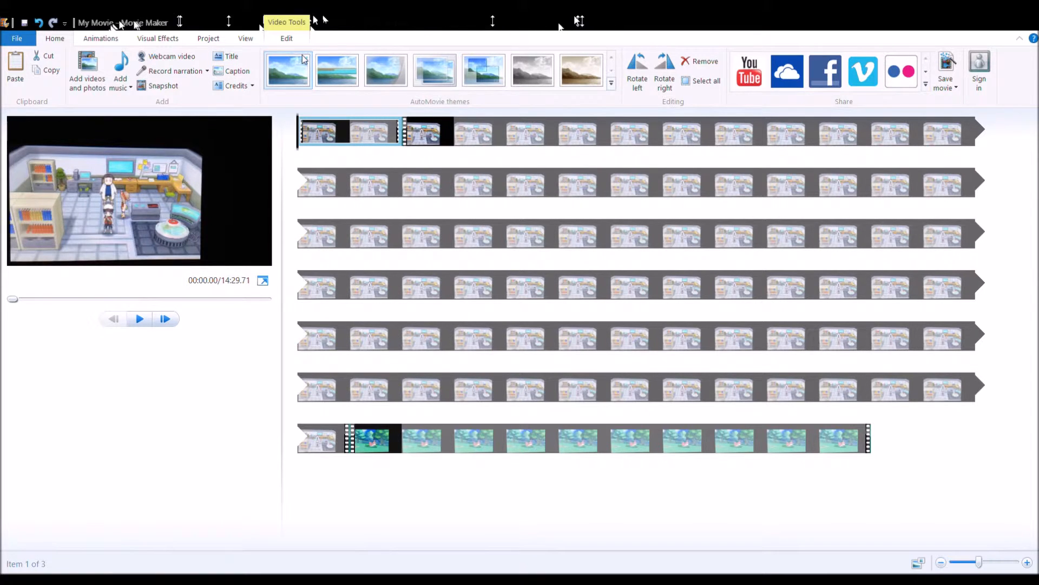
left_click(337, 76)
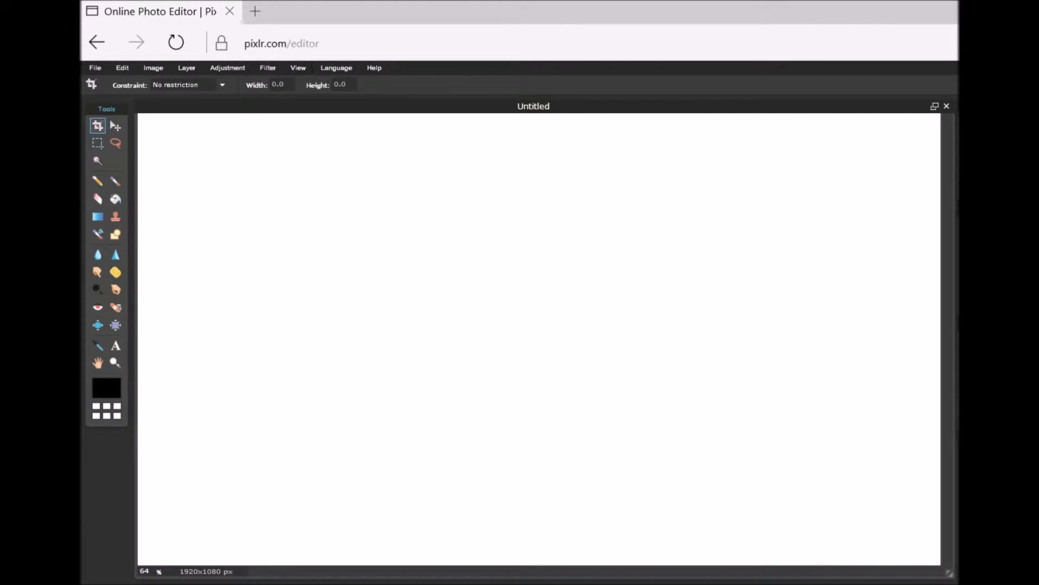
- In Pixlr Editor, start opening an image from the computer and browse the Pictures folder
left_click(122, 68)
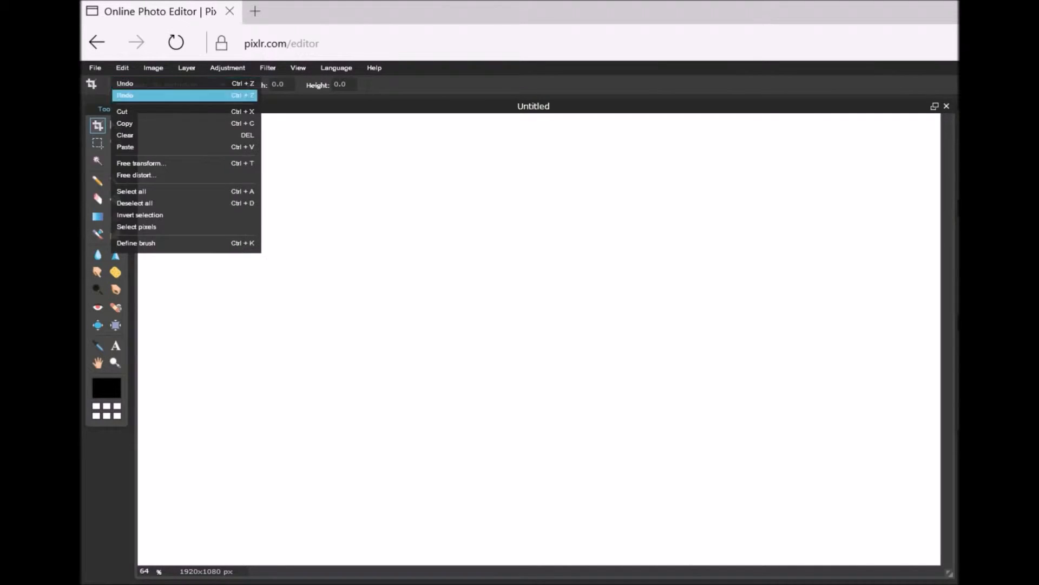
mouse_move(95, 67)
left_click(109, 96)
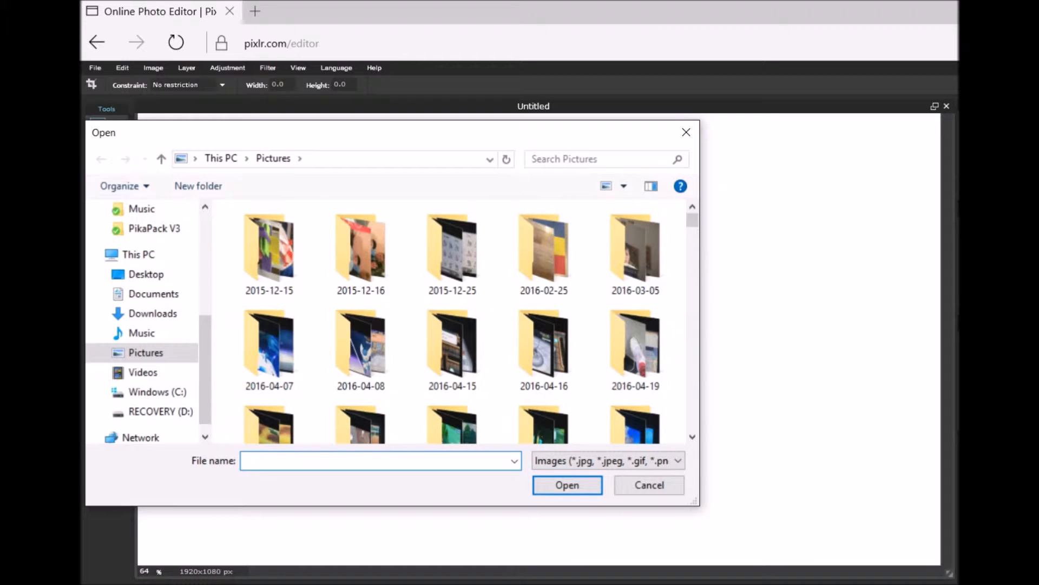
left_click_drag(361, 132, 361, 29)
scroll(361, 146, "down", 1)
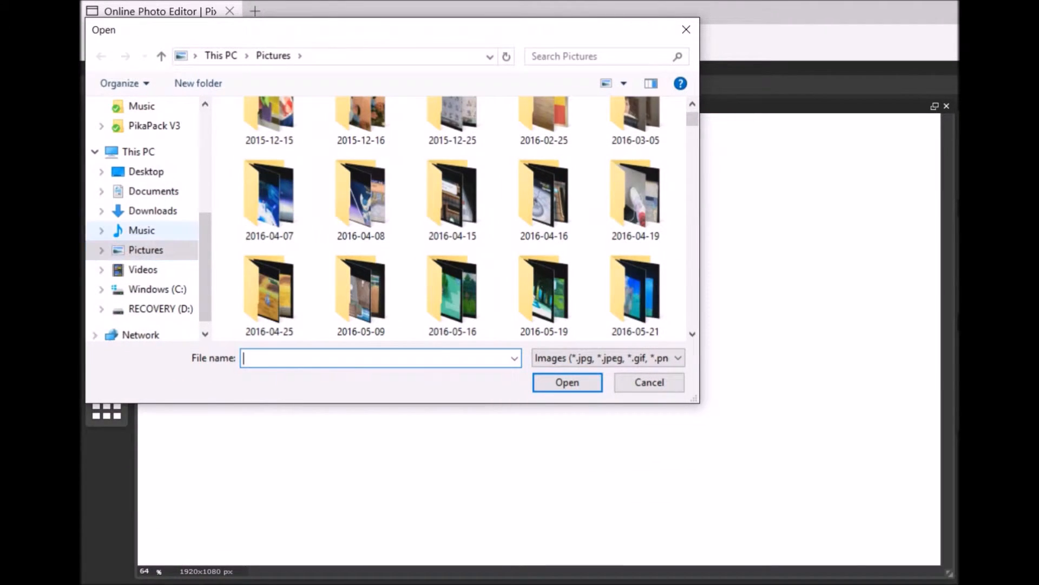
scroll(452, 217, "down", 10)
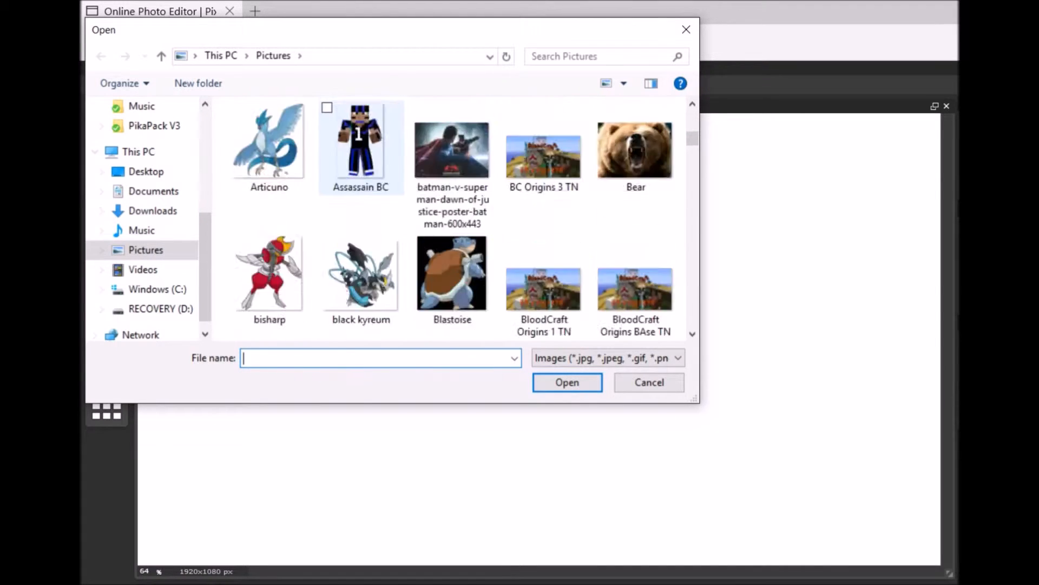
scroll(452, 216, "up", 15)
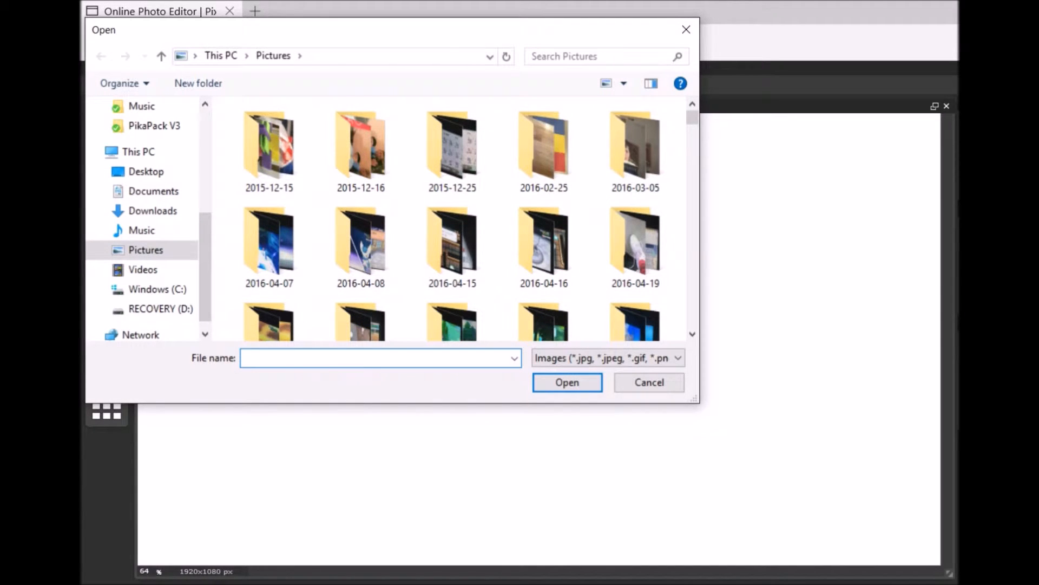
type("Om")
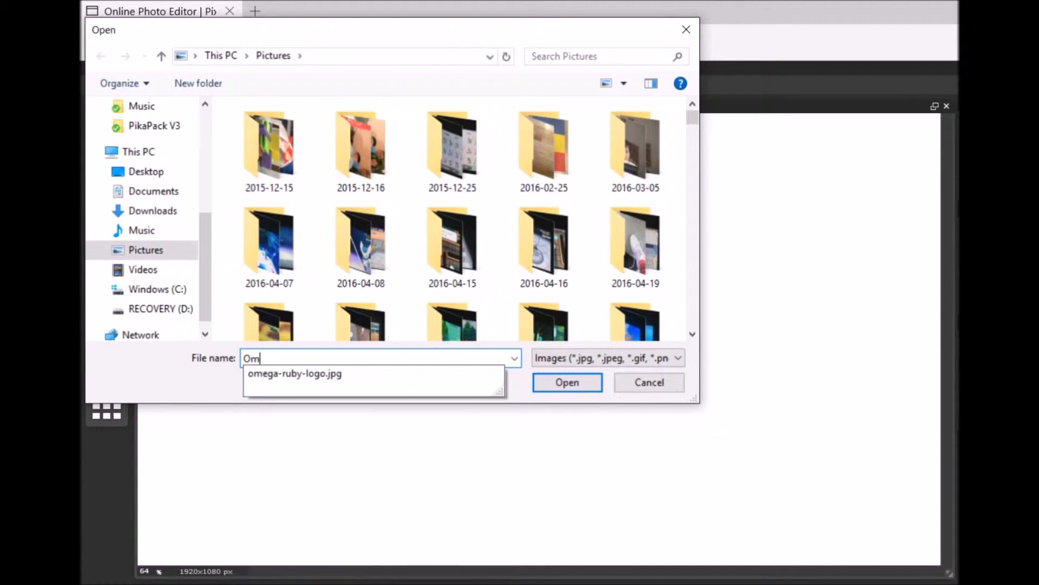
key("BackSpace")
key("BackSpace")
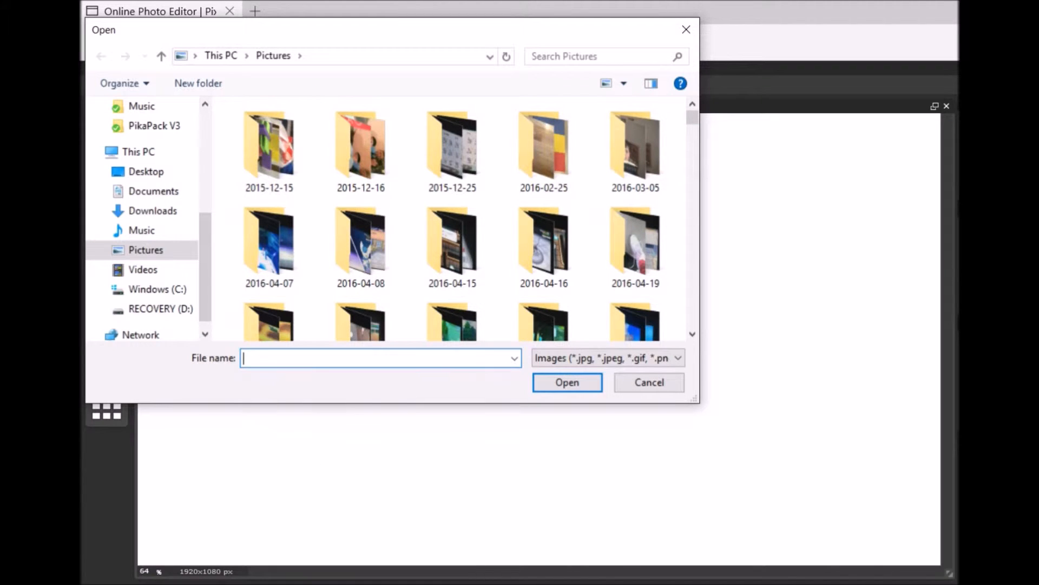
- Open the image Pokemon-Omega-Ruby-Alpha-Sapphire-Has-Secret-Message-for-Past-Fans-5 from the Pictures folder
type("pokem")
key("Down")
key("Down")
key("Return")
key("Return")
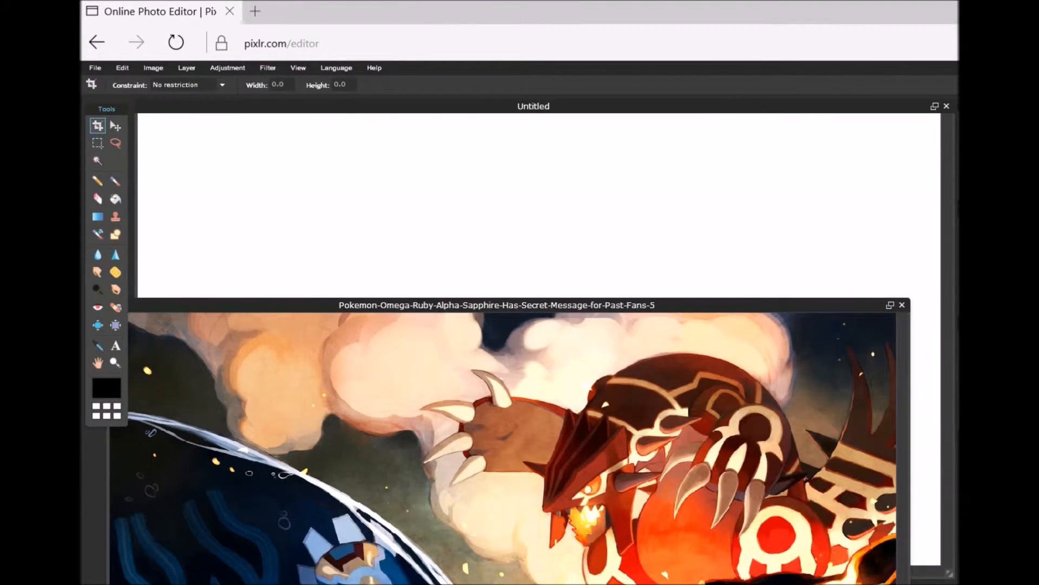
- Place a copy of the Pokemon artwork on the Untitled canvas and close the artwork's original window
left_click_drag(934, 221, 817, 229)
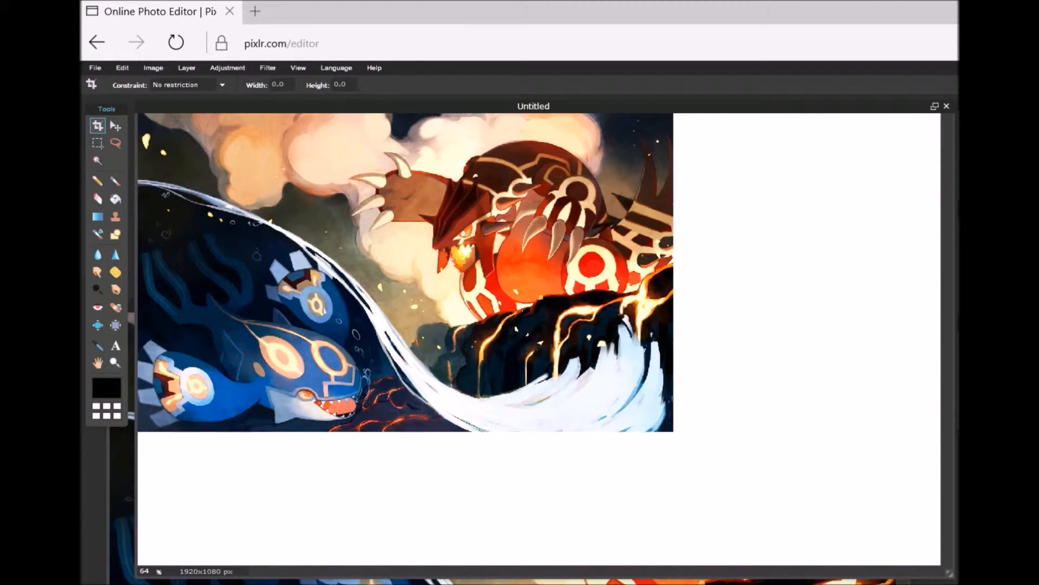
left_click(122, 460)
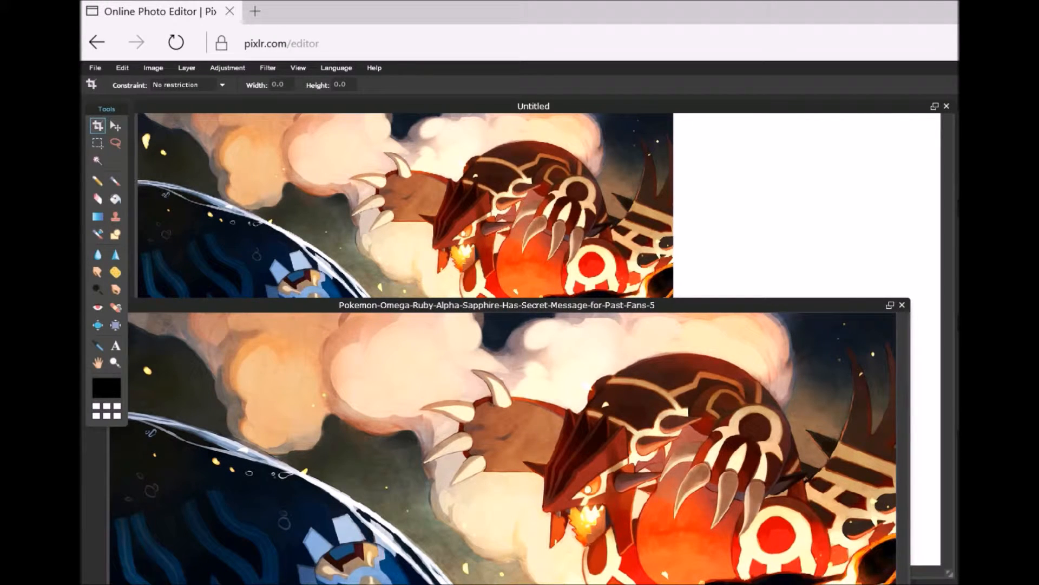
left_click(902, 305)
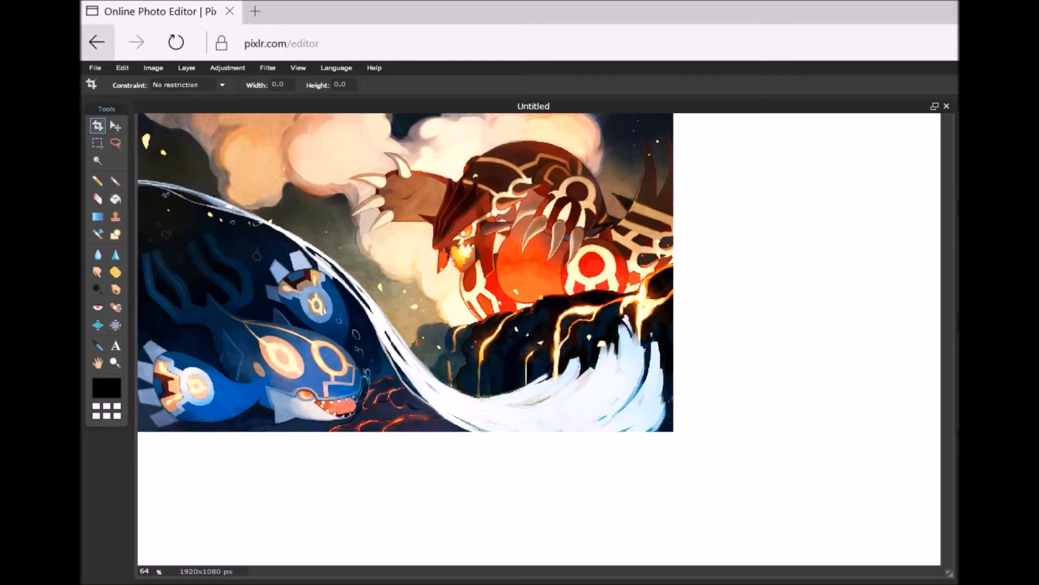
- Enlarge and reposition the artwork with Free transform so it covers the whole 1920x1080 canvas, and apply the changes
left_click(123, 68)
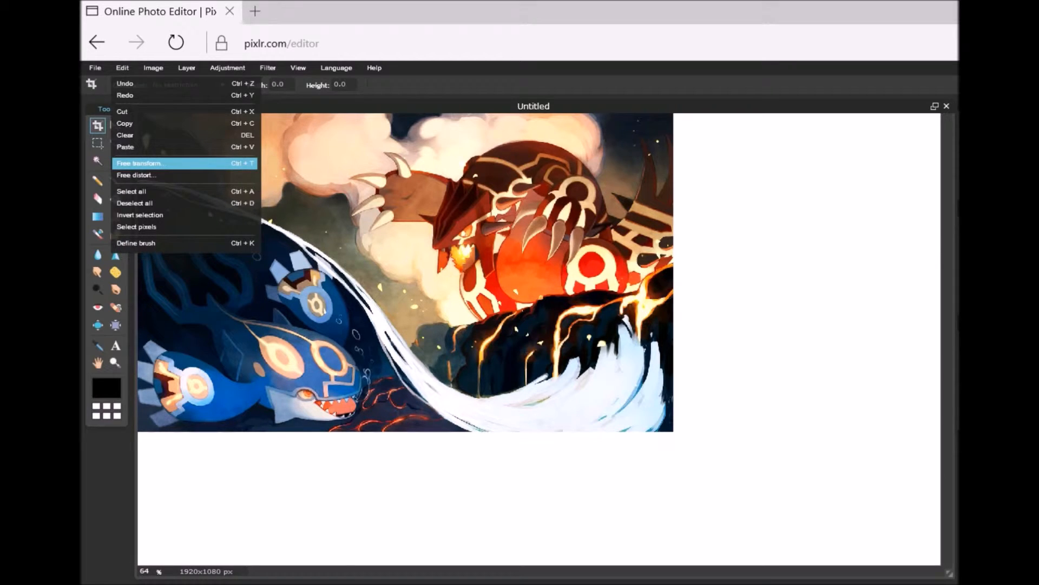
left_click(151, 162)
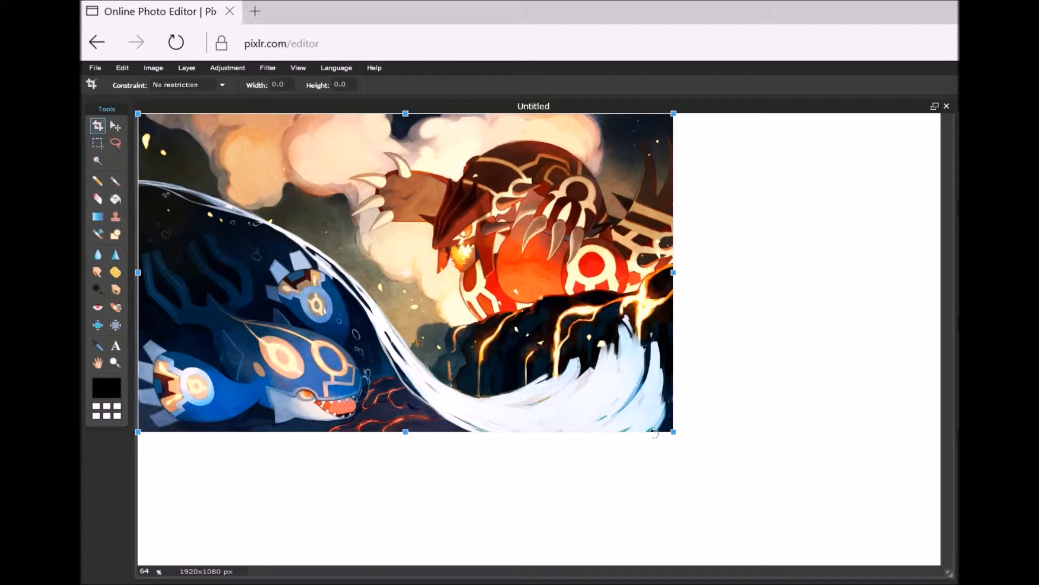
left_click_drag(671, 434, 813, 531)
left_click_drag(466, 295, 600, 360)
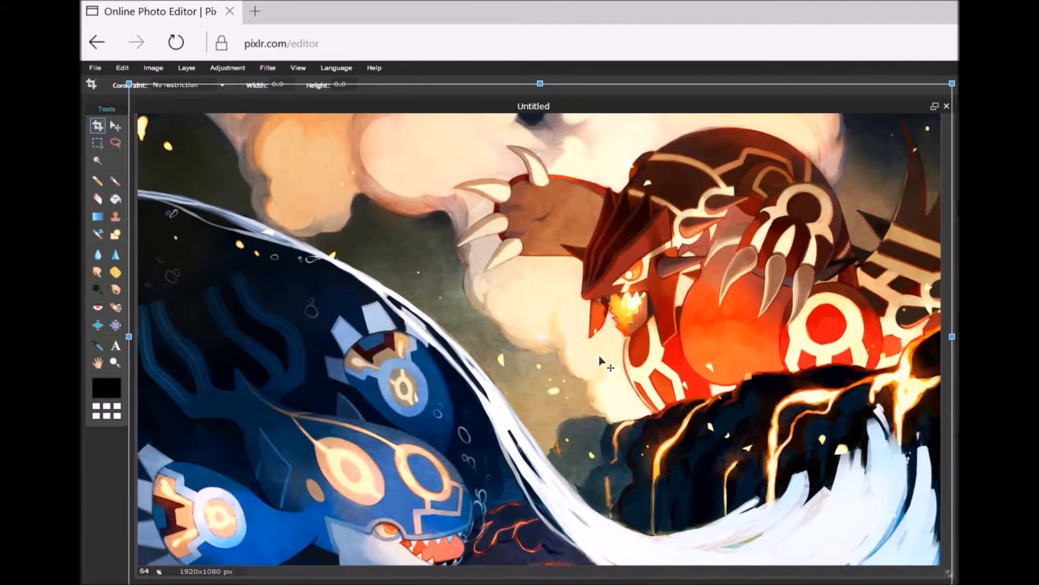
key("Return")
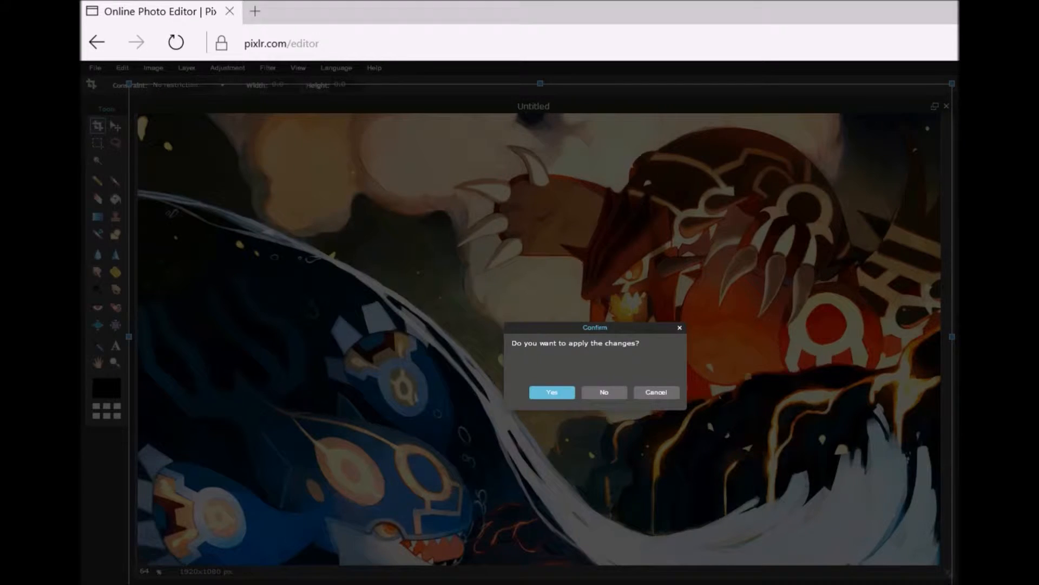
left_click(560, 395)
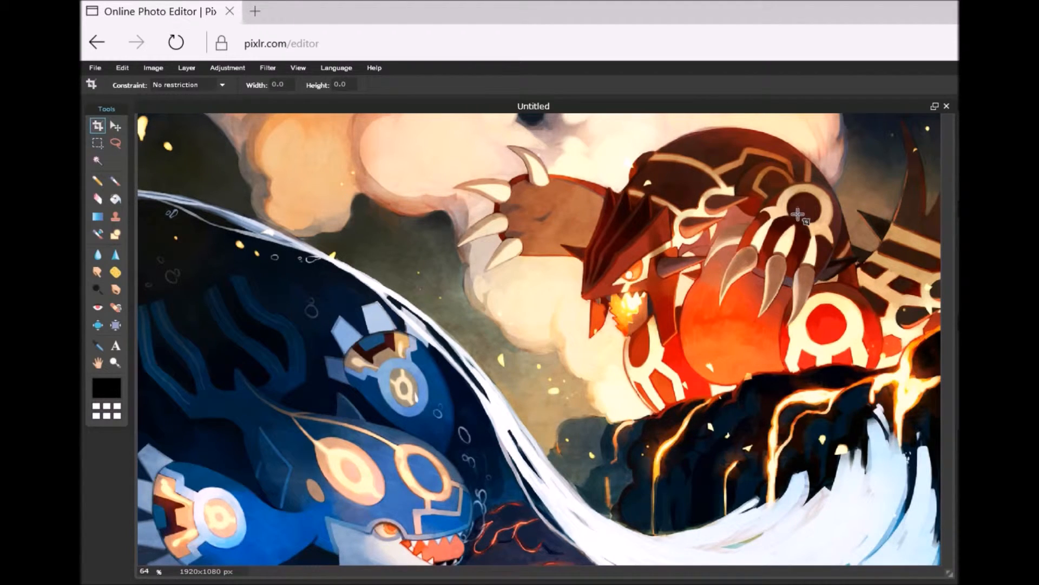
- Marquee-select a large rectangle from the artwork's left edge down to its bottom edge and cut it out
key("m")
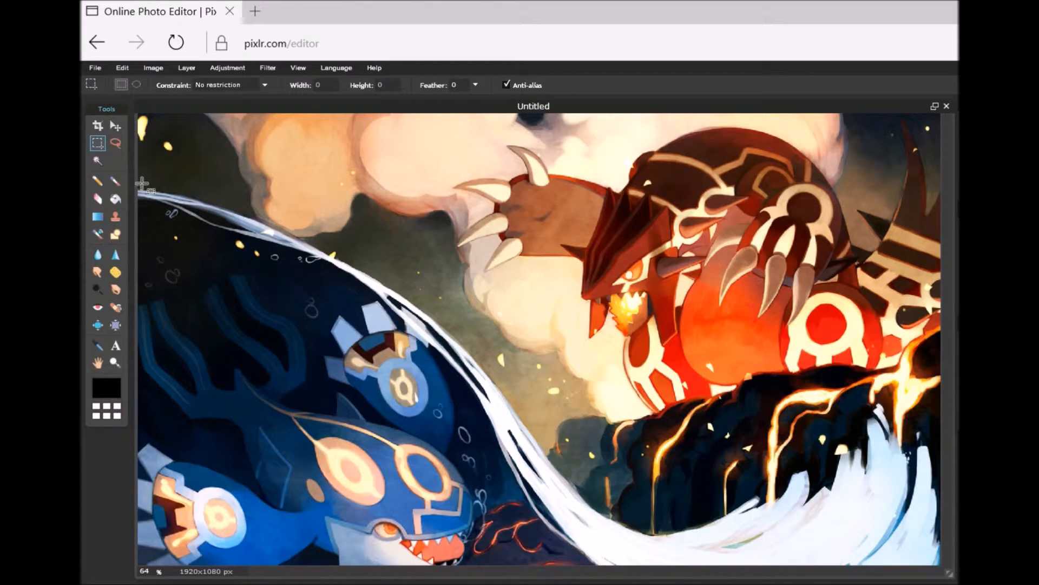
left_click_drag(141, 189, 777, 566)
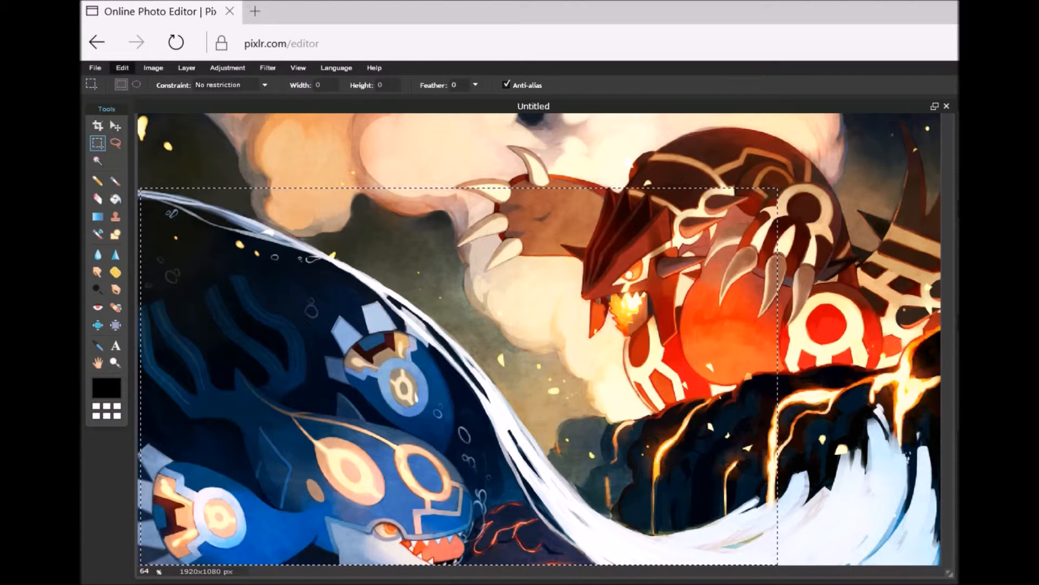
left_click(123, 68)
left_click(124, 111)
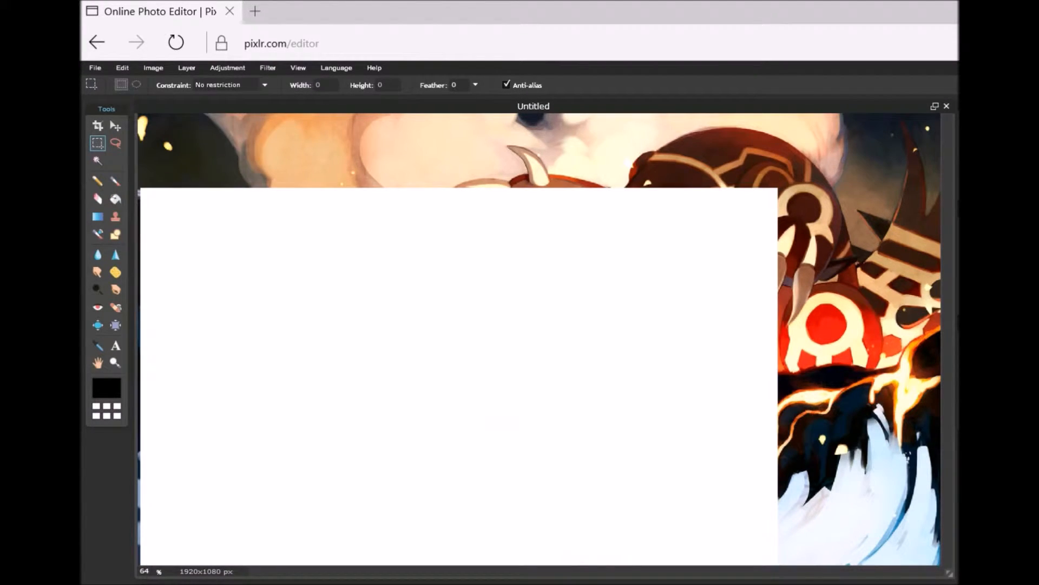
left_click(98, 160)
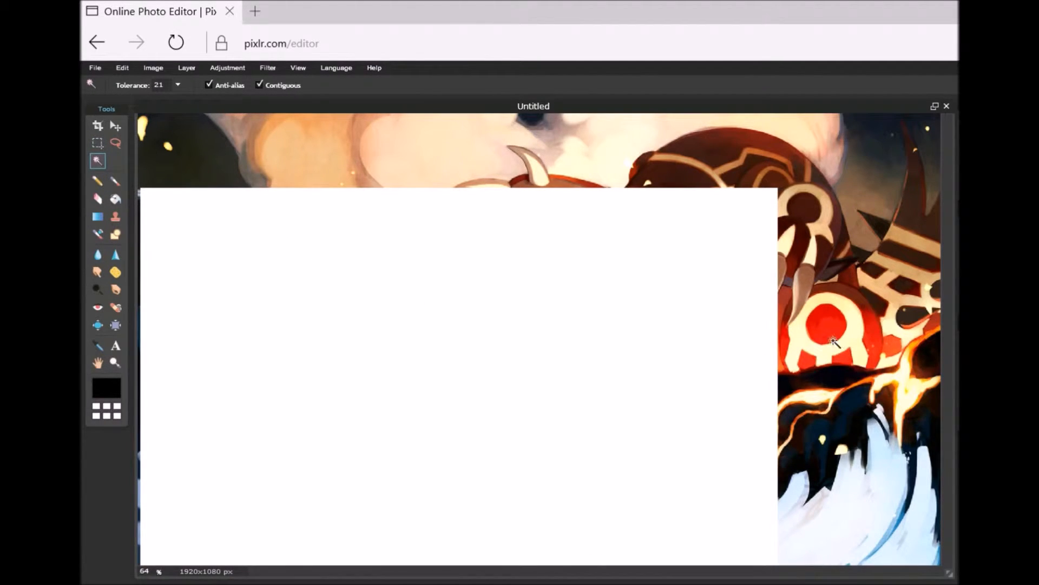
key("Delete")
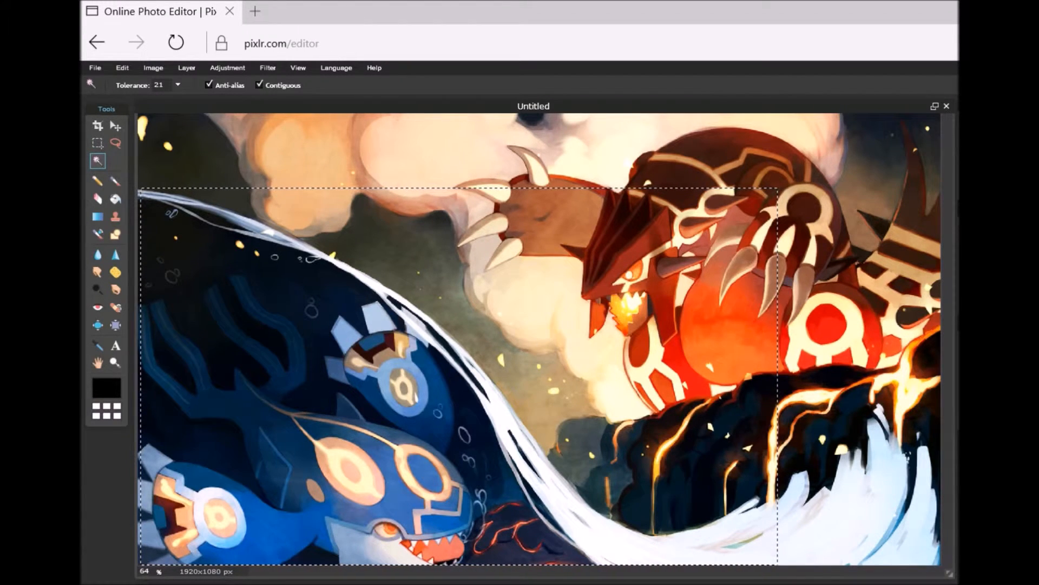
key("ctrl+z")
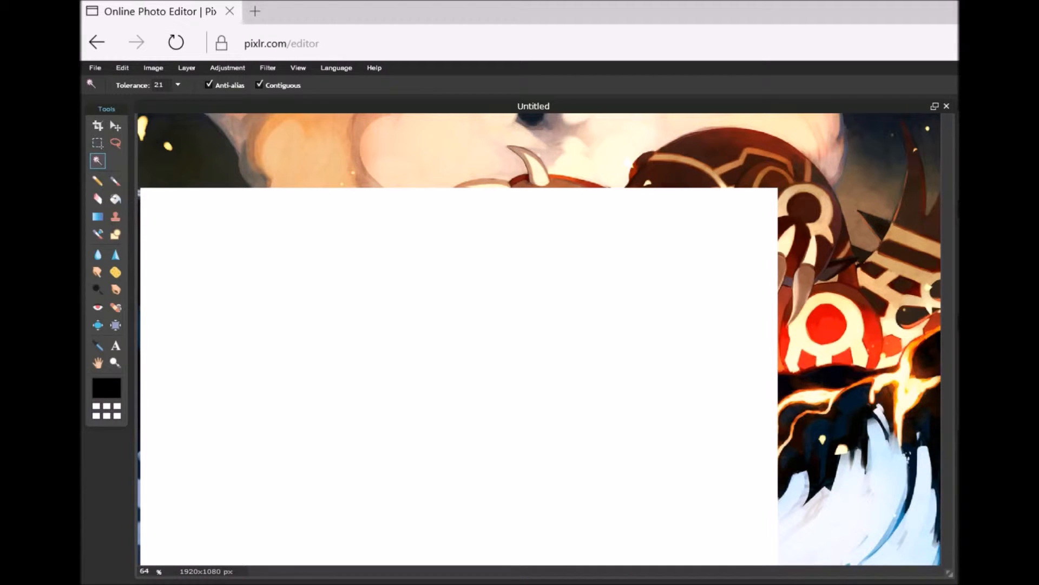
- Unlock the white Background layer and hide it so the cut-out area is transparent
key("v")
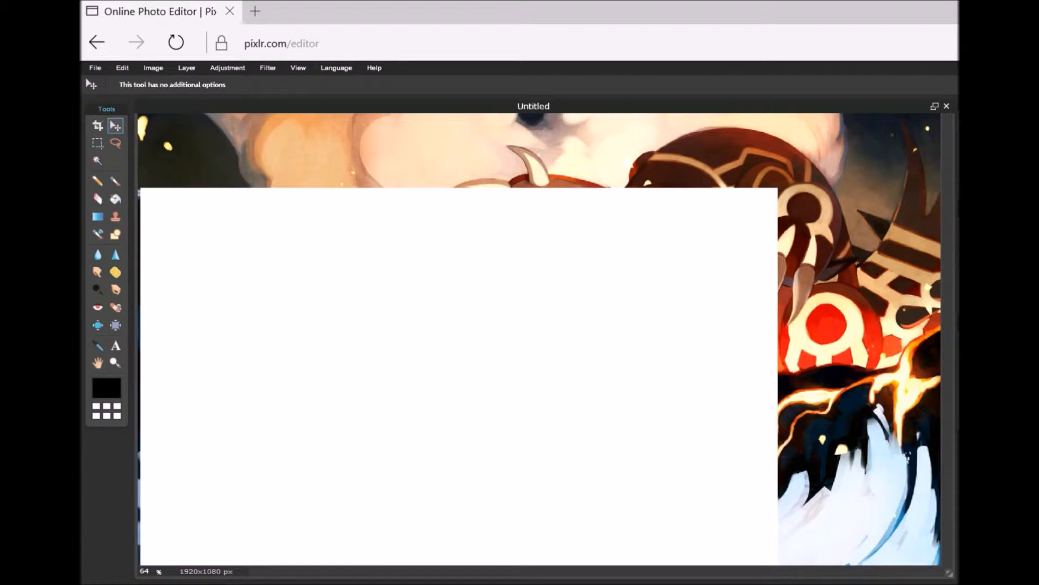
left_click_drag(1031, 206, 787, 221)
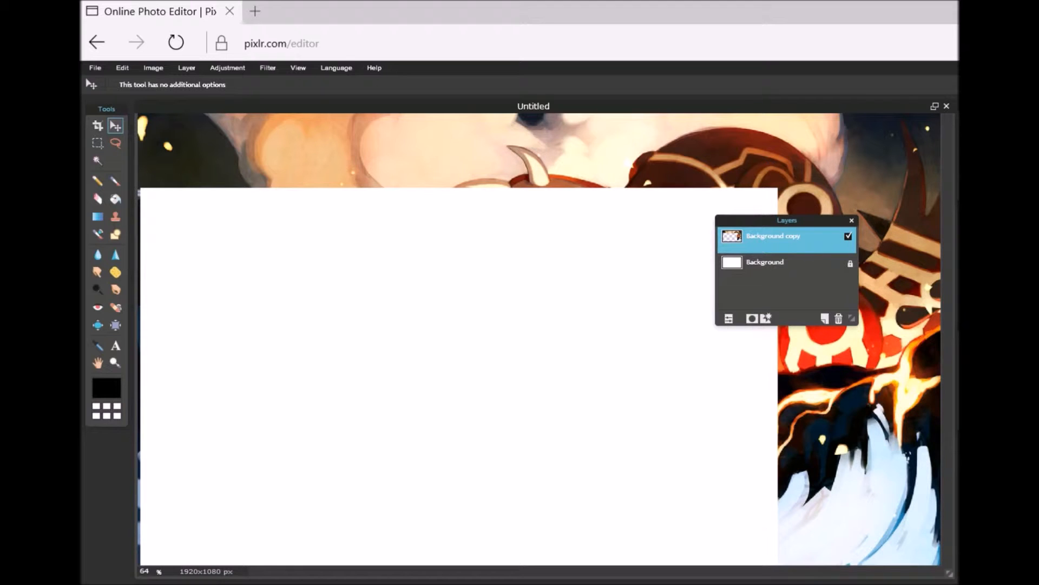
double_click(850, 263)
left_click(849, 262)
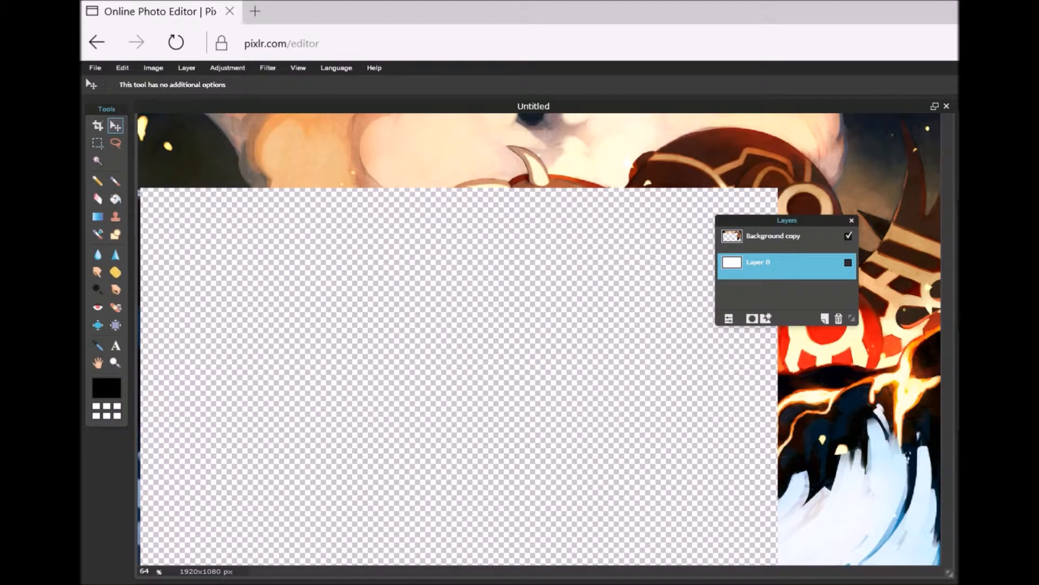
left_click_drag(787, 221, 1031, 216)
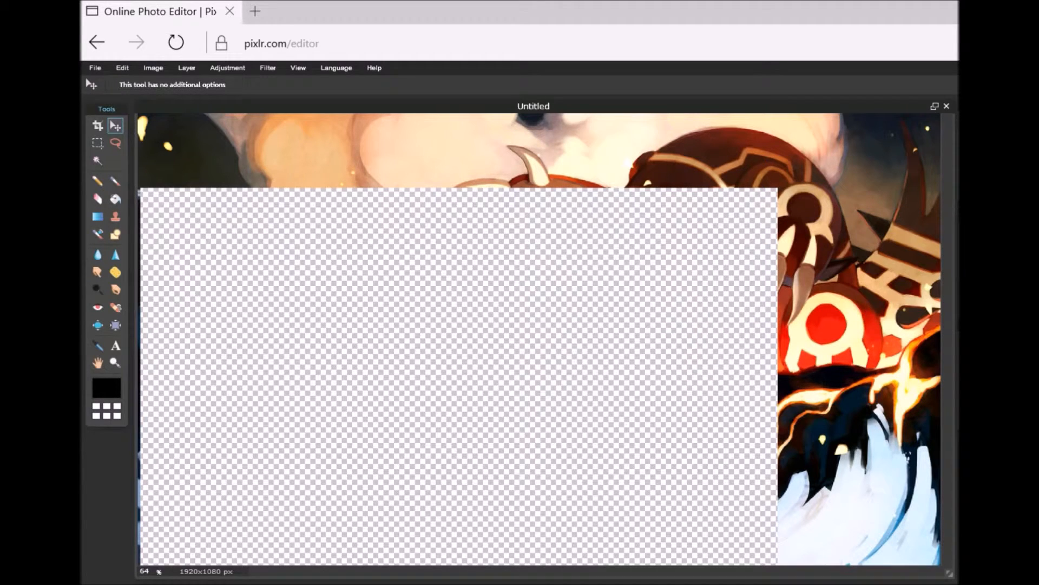
- Bring up the History panel, undo the cut of the large rectangle and redo it
left_click_drag(1026, 328, 676, 305)
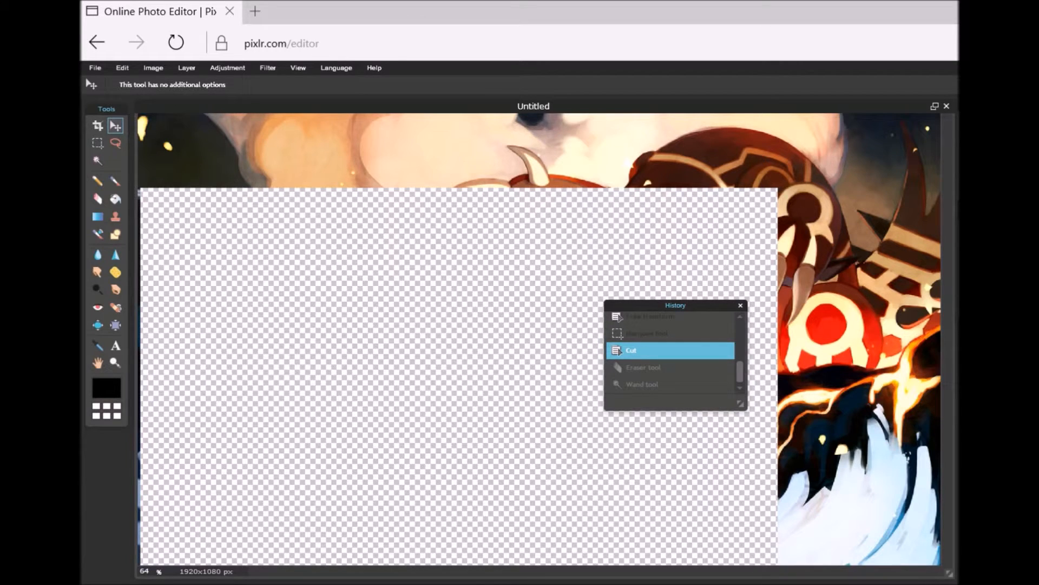
mouse_move(740, 372)
left_mouse_down()
mouse_move(739, 335)
mouse_move(739, 371)
left_mouse_up()
key("ctrl+z")
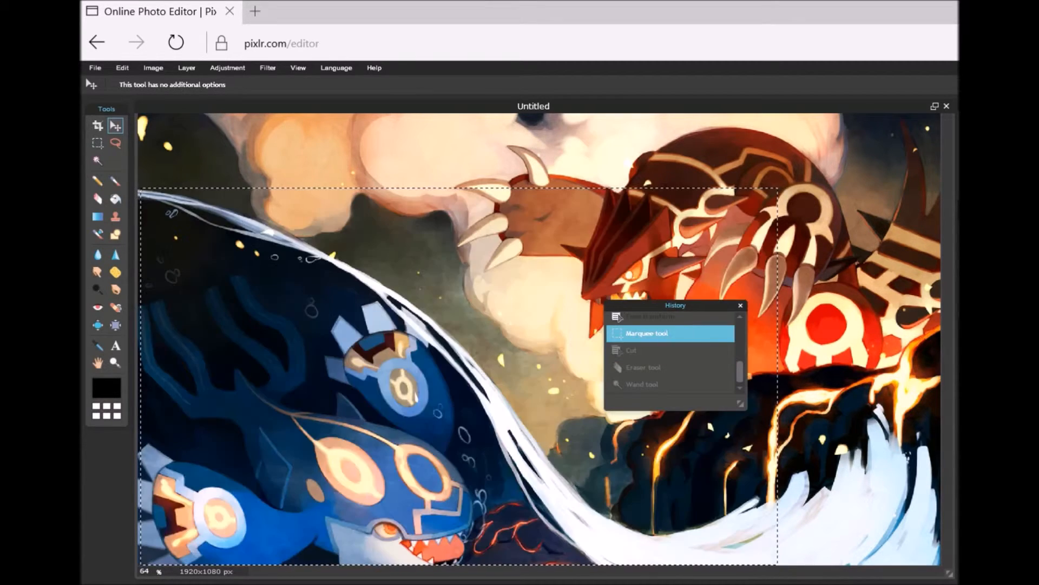
key("ctrl+y")
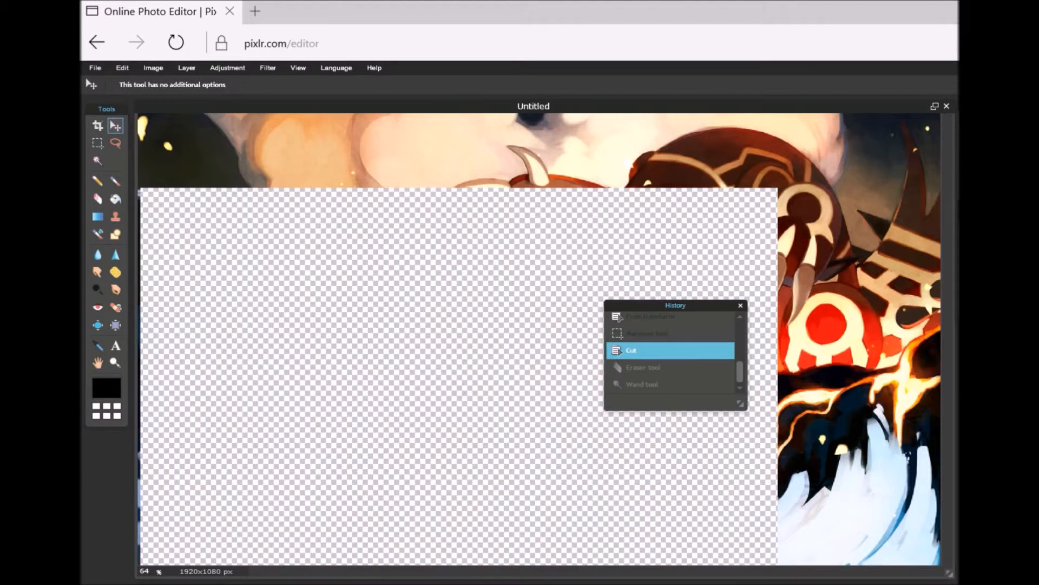
- Place the History and Layers panels over the artwork and move them back off the canvas
left_click_drag(676, 305, 864, 442)
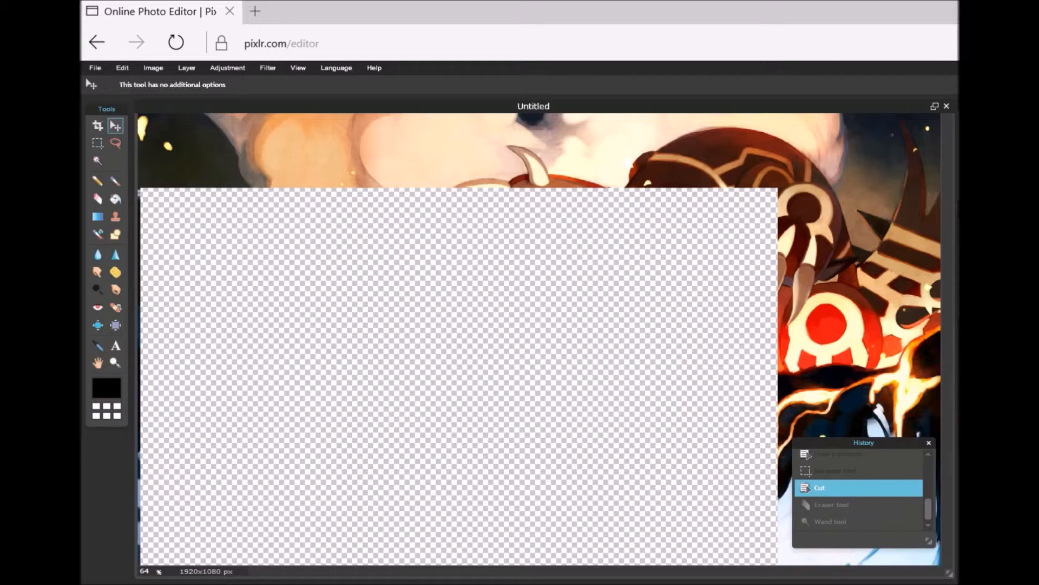
left_click_drag(983, 222, 859, 313)
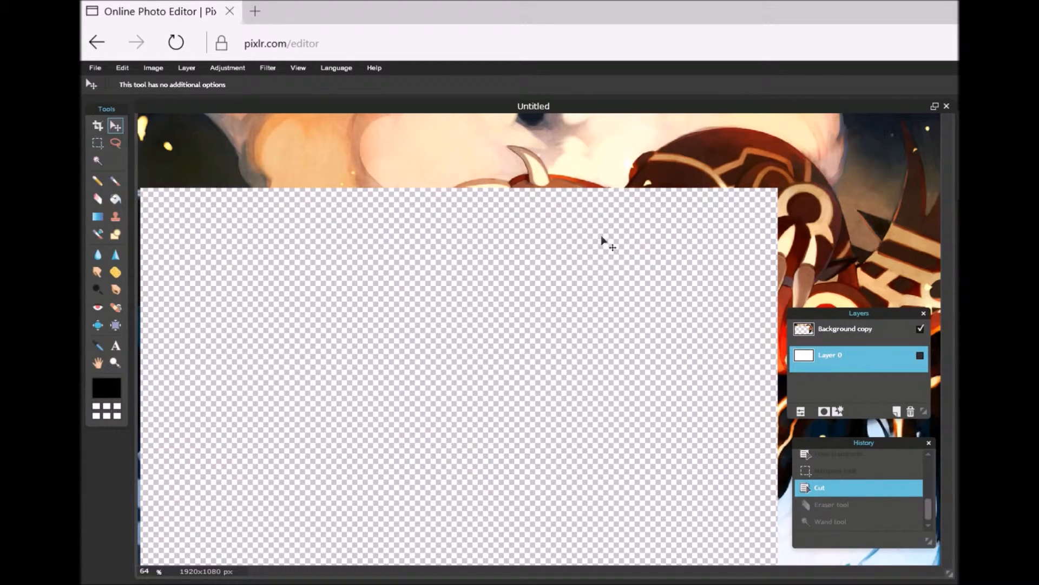
left_click_drag(859, 313, 1015, 215)
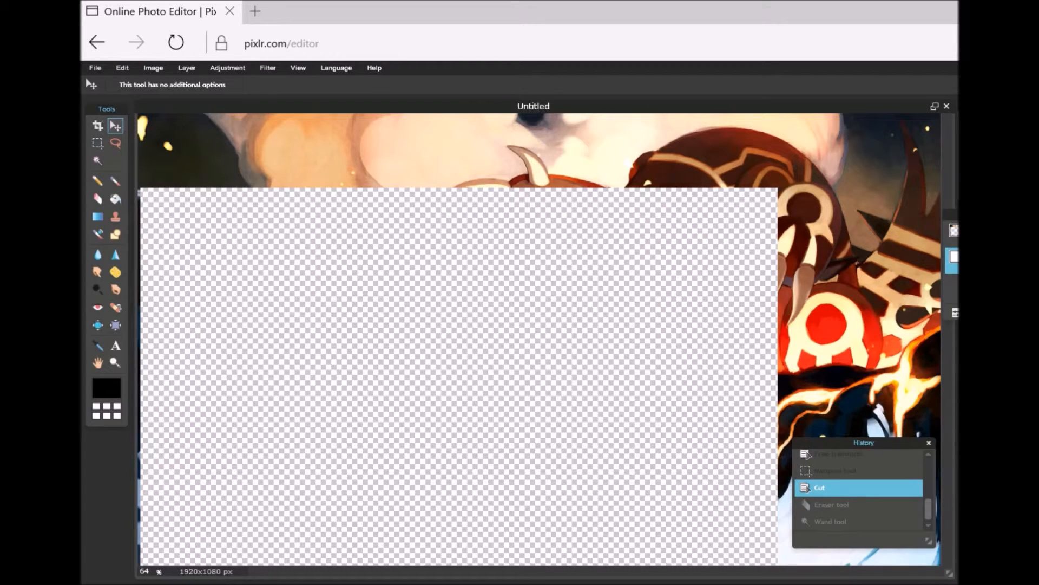
left_click_drag(864, 443, 1015, 333)
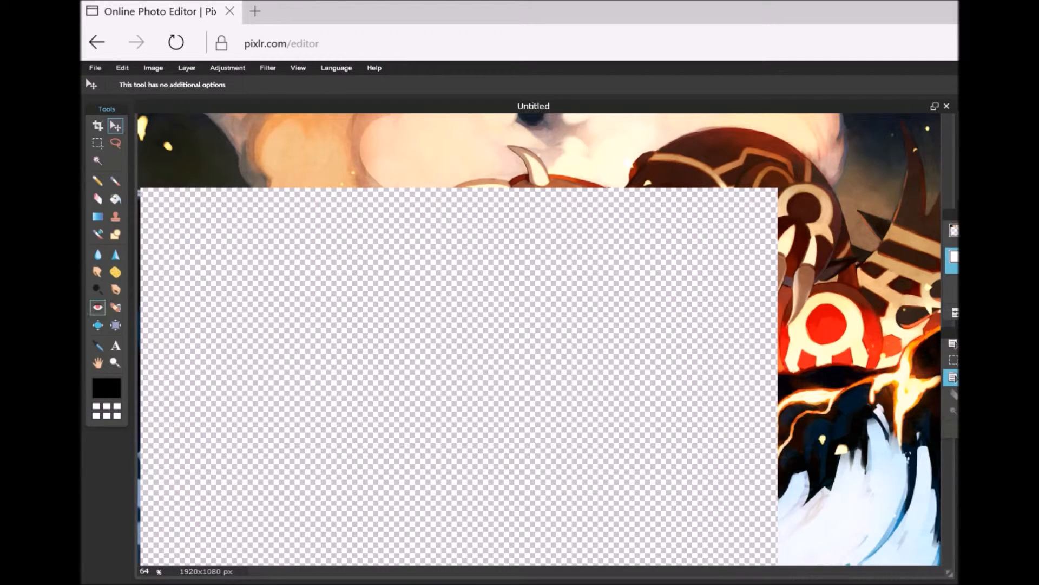
- Try a small marquee selection beside the large cutout, check the active layer in the Layers panel, and undo the selection
left_click(98, 143)
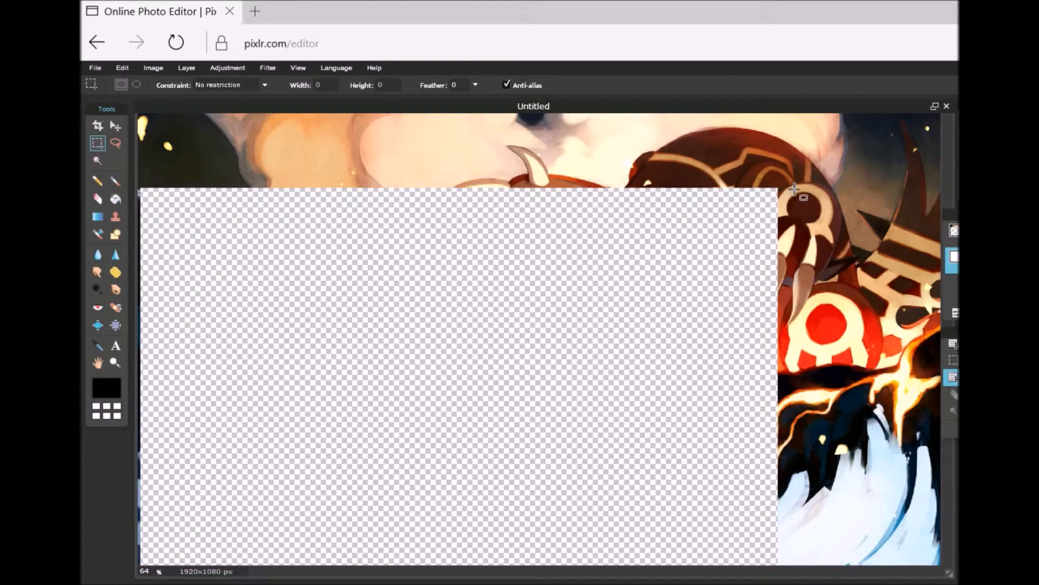
left_click_drag(804, 234, 861, 278)
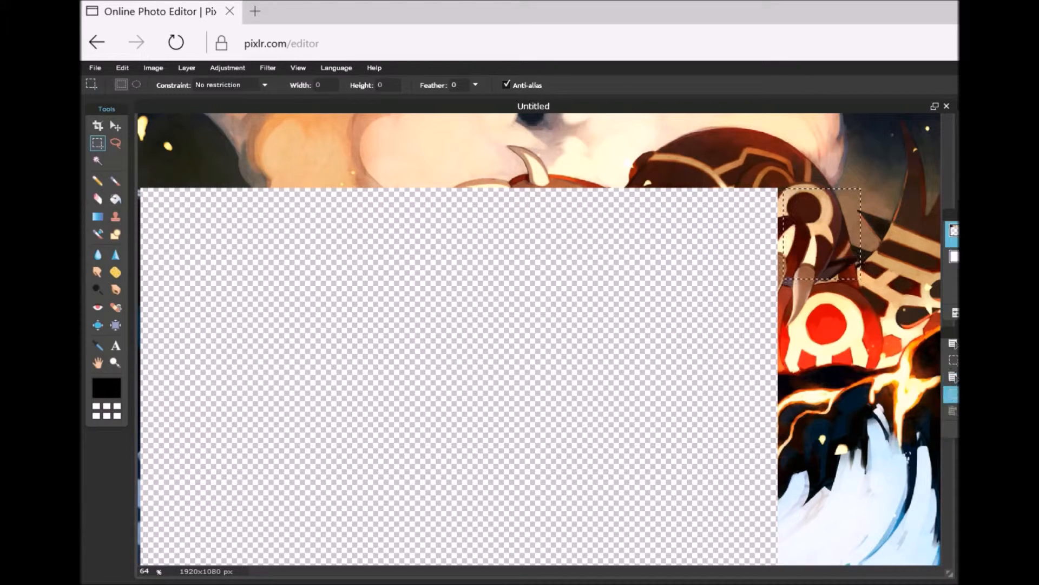
left_click_drag(953, 215, 695, 237)
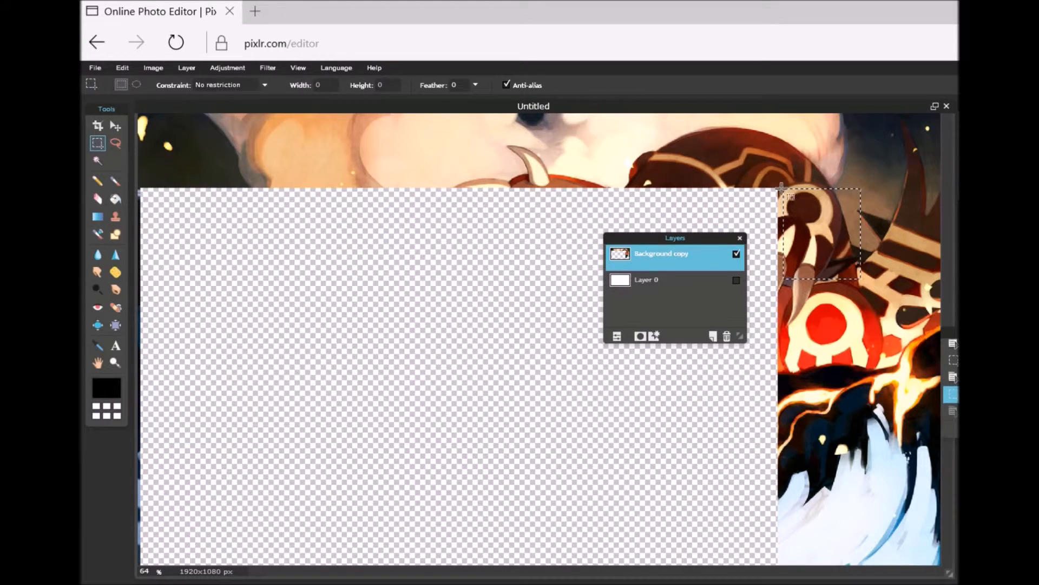
left_click_drag(675, 238, 1010, 227)
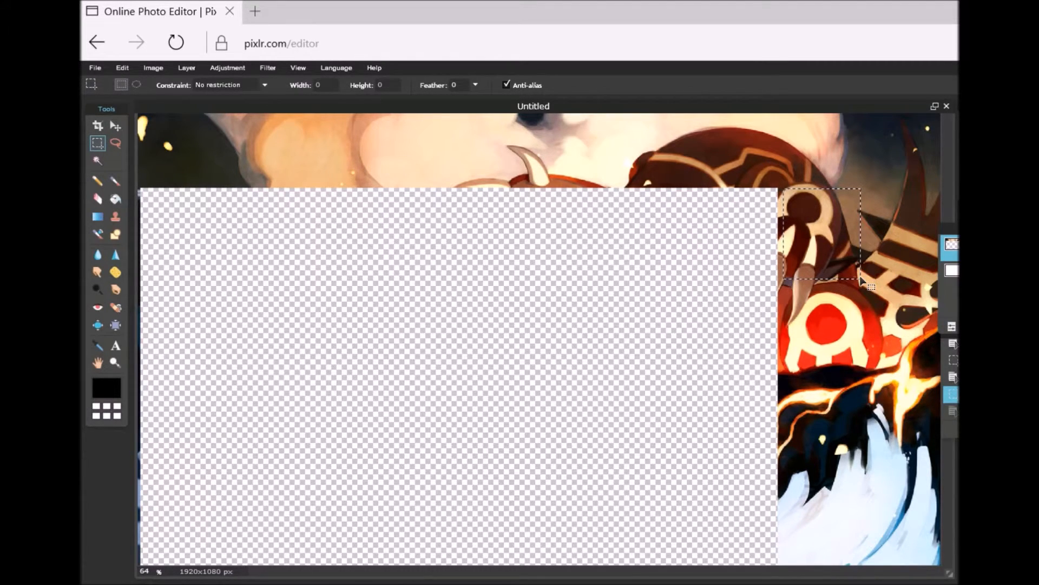
key("ctrl+z")
key("ctrl+z")
key("ctrl+y")
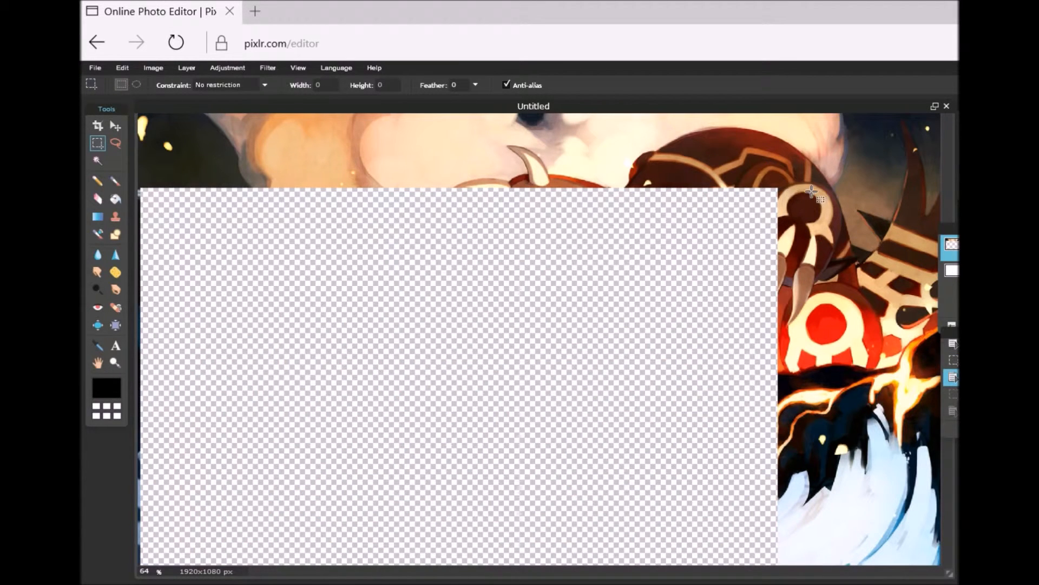
- Marquee-select a small upright rectangle of the artwork just beside the large cutout's upper right corner
left_click_drag(861, 293, 860, 294)
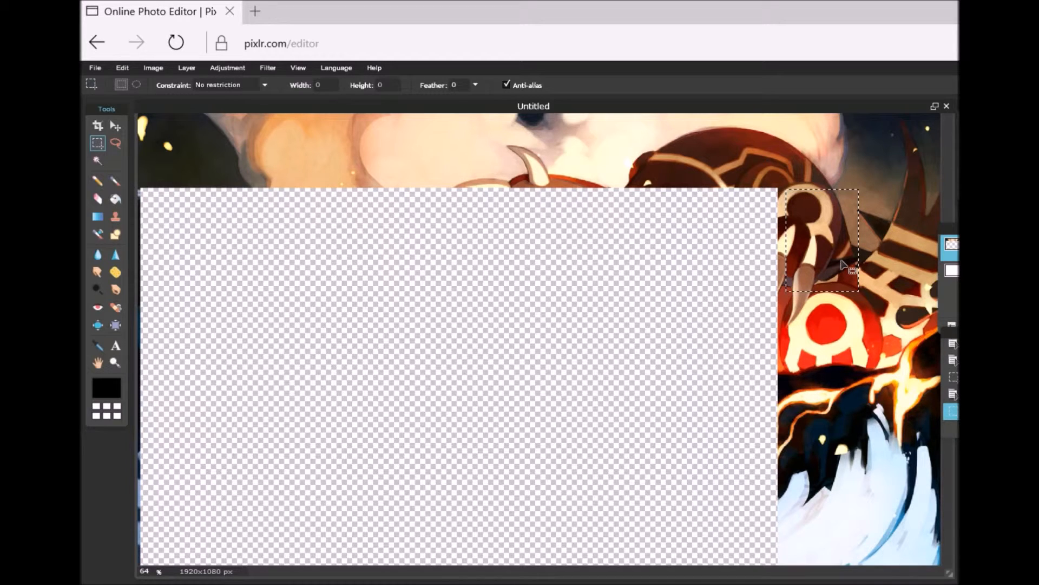
key("Delete")
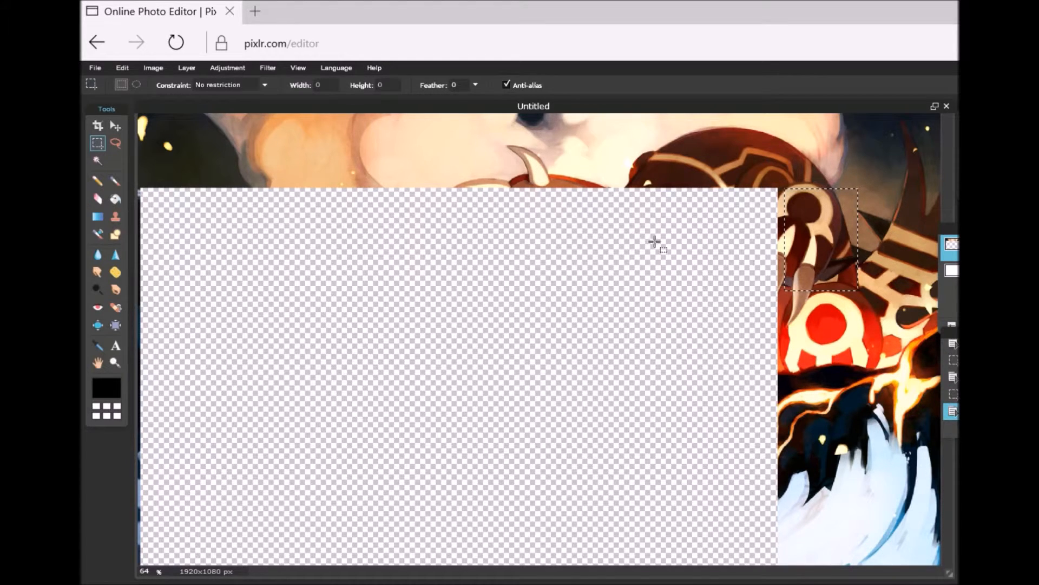
- Try cutting the small selected rectangle out of the artwork and undo the cut
left_click(122, 68)
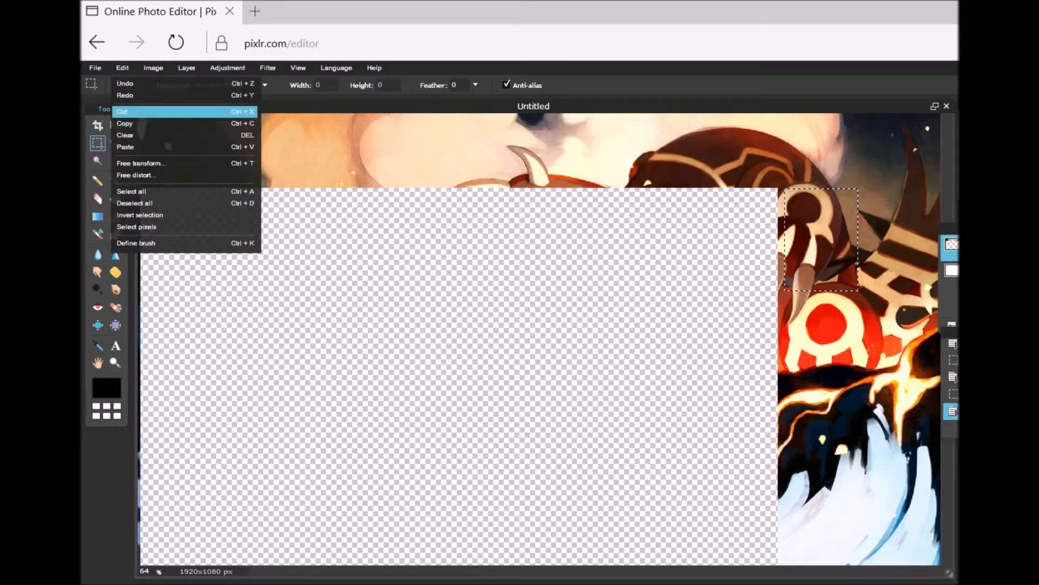
left_click(125, 111)
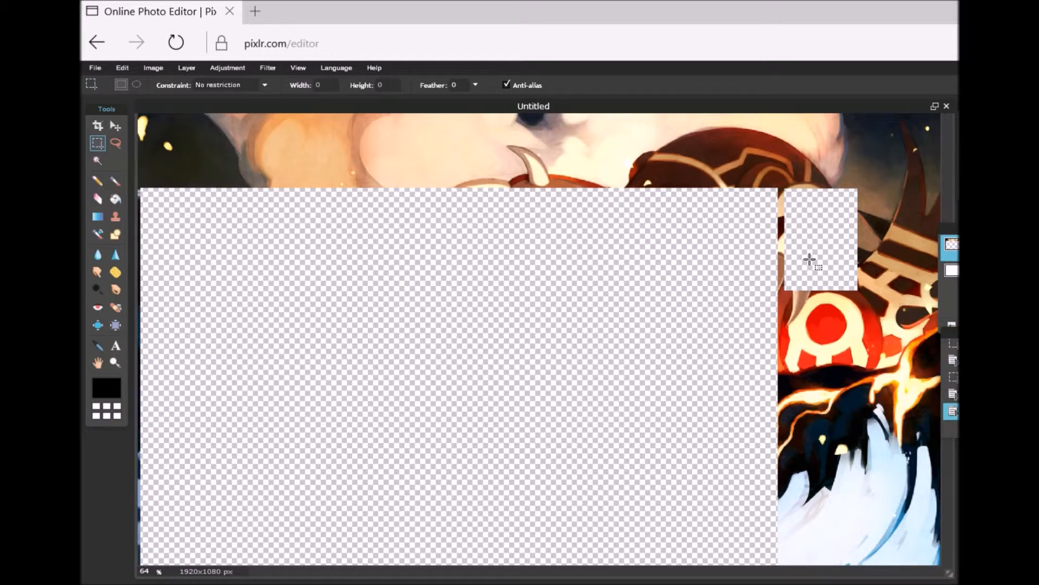
key("ctrl+z")
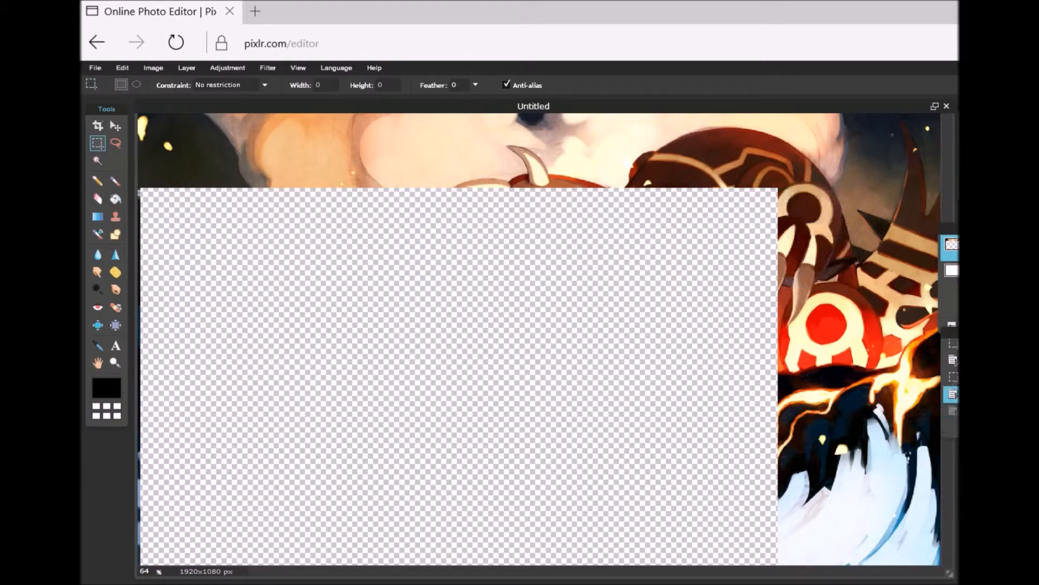
- Copy the small selected area, paste it onto the canvas as a new layer, and undo the paste
left_click(122, 68)
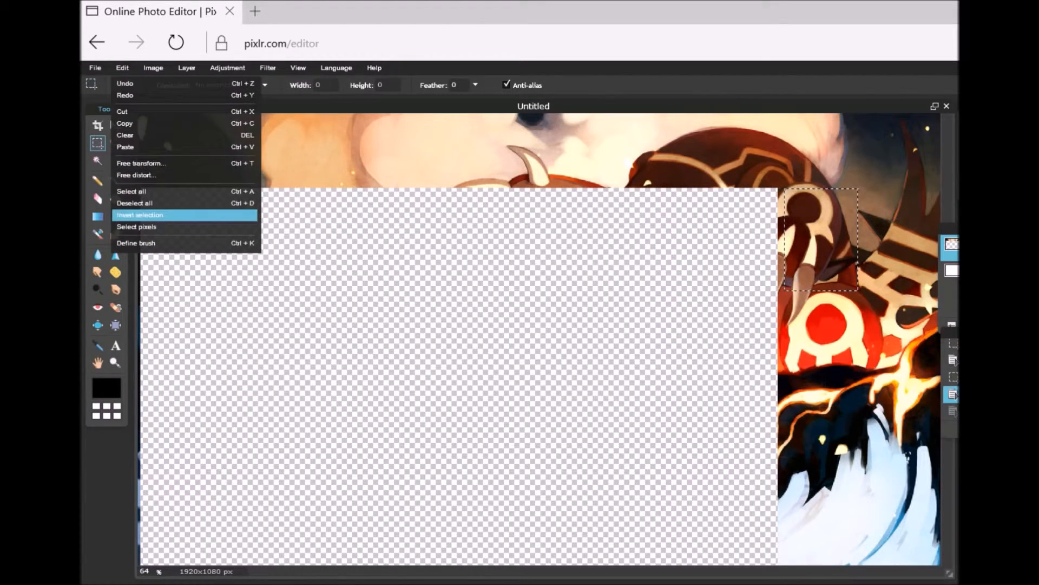
left_click(125, 123)
left_click(122, 67)
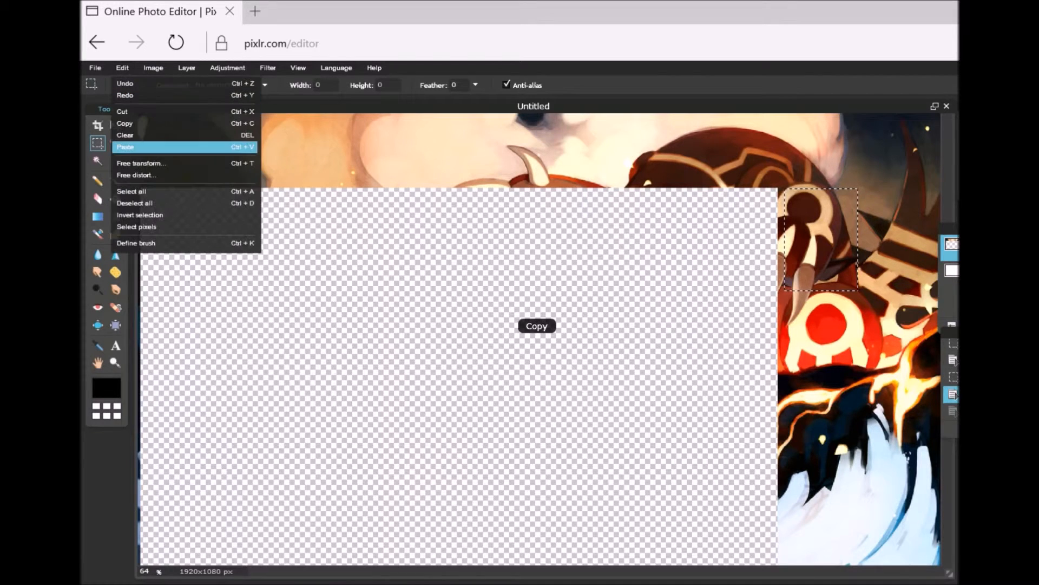
left_click(130, 147)
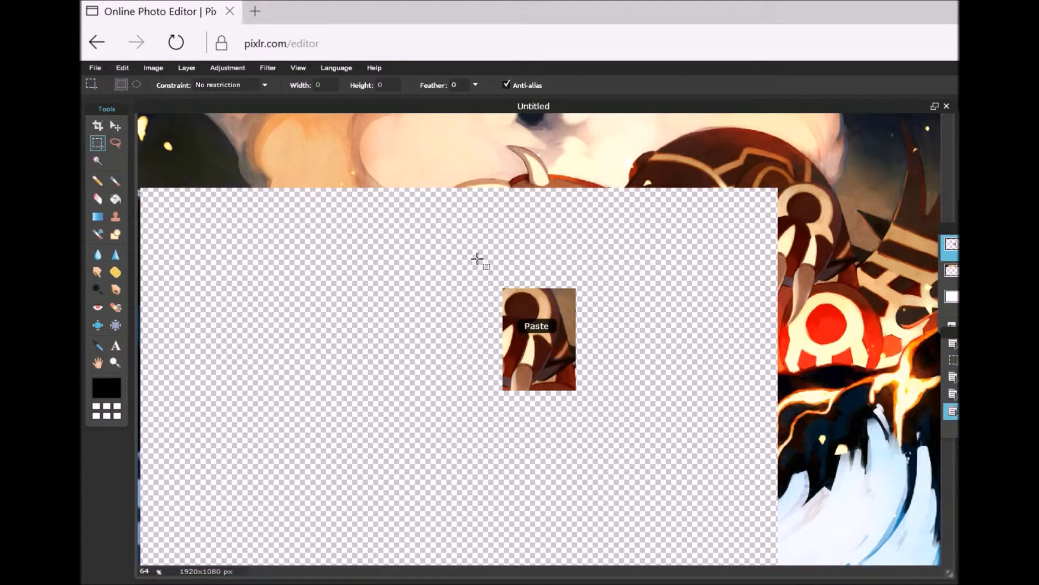
key("ctrl+z")
key("ctrl+z")
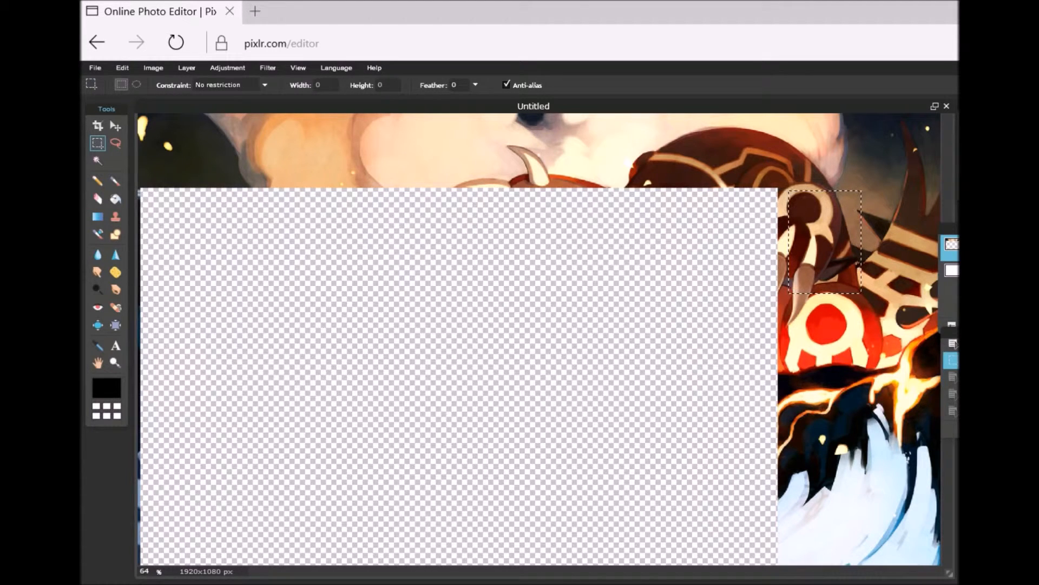
- Clear the small selected rectangle from the artwork layer
left_click(123, 68)
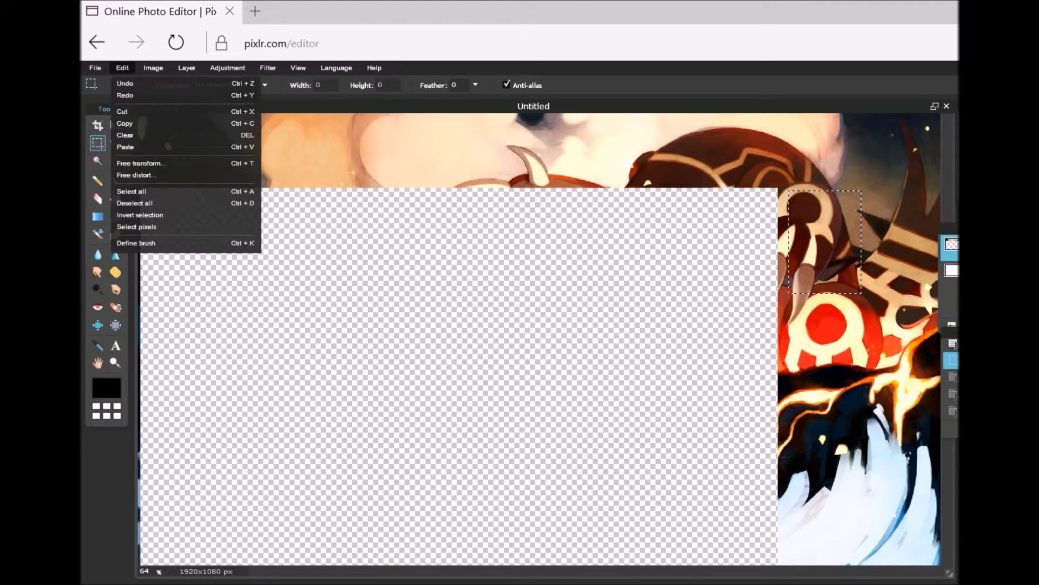
left_click(125, 136)
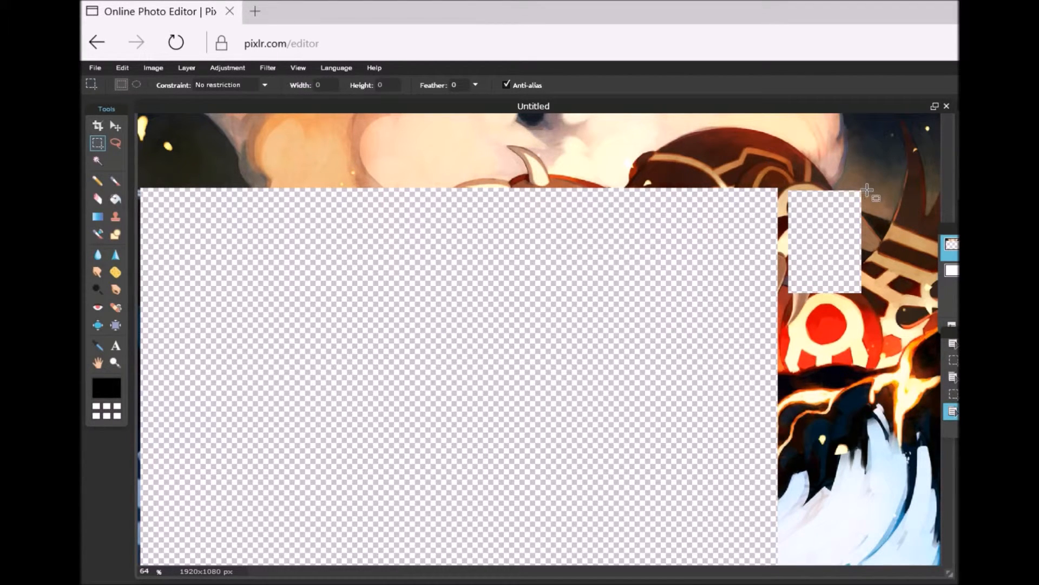
- Cut a second small upright rectangle out of the artwork, just beside the first small cutout and matching its height
left_click_drag(867, 191, 936, 293)
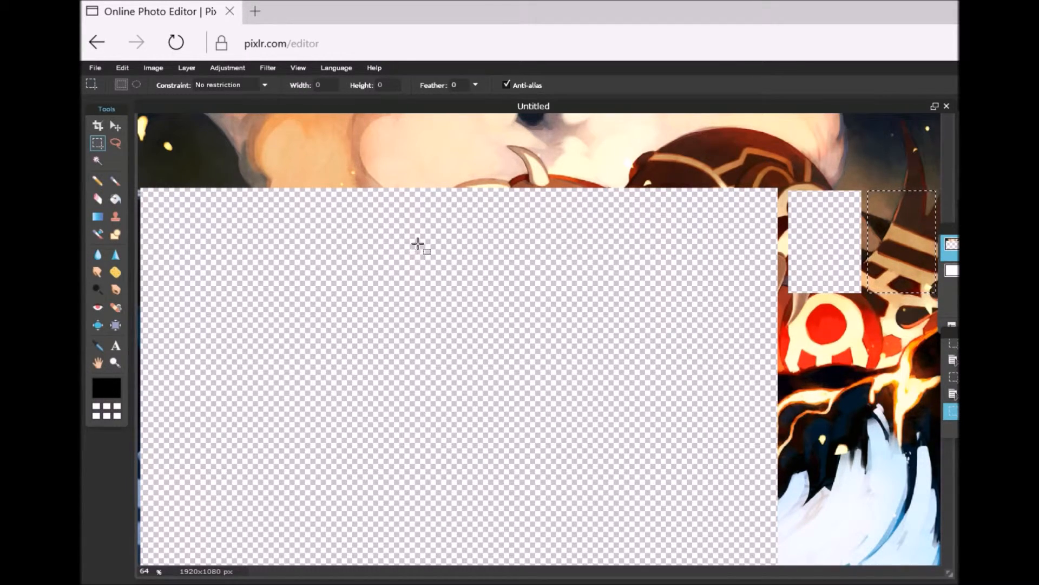
left_click(123, 67)
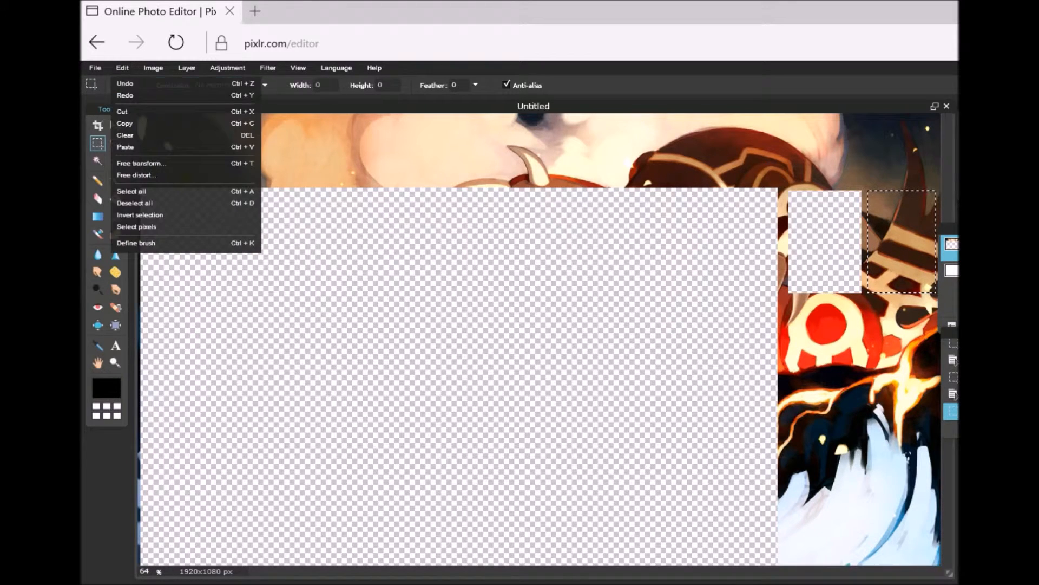
left_click(122, 113)
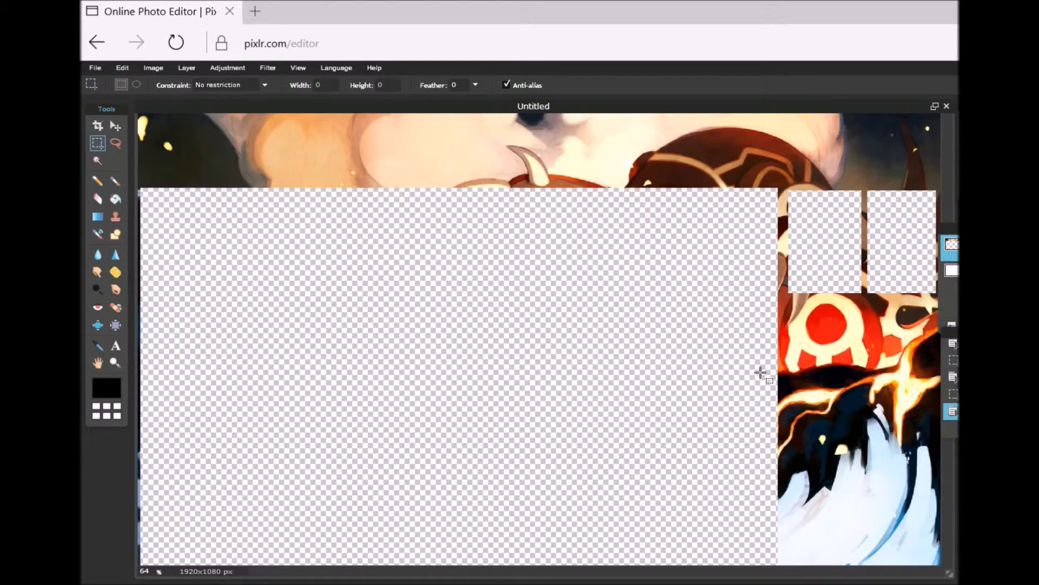
- Cut a third small upright rectangle out of the artwork directly below the first small cutout
left_click_drag(793, 307, 865, 413)
left_click(122, 67)
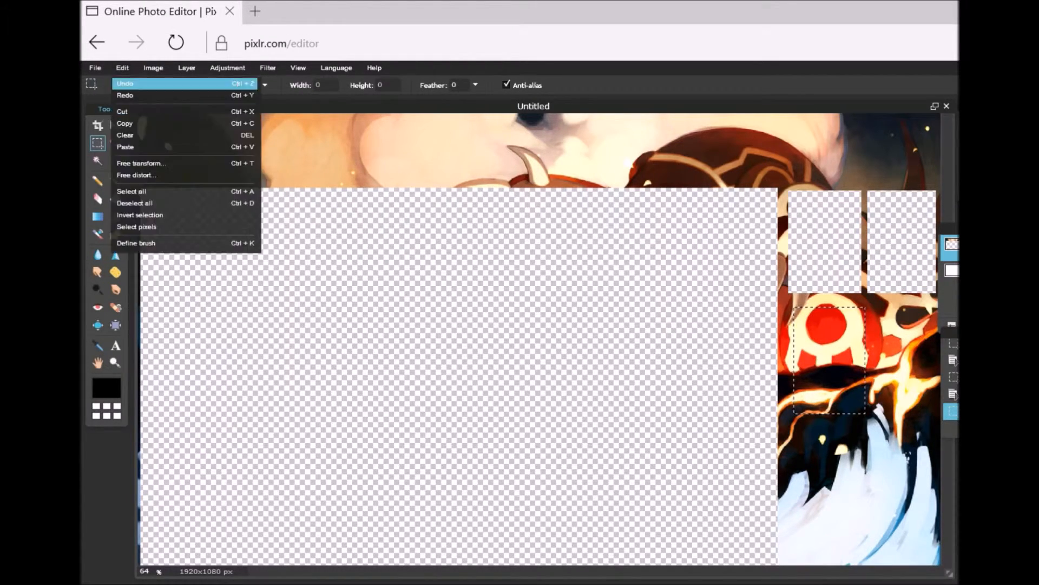
left_click(124, 111)
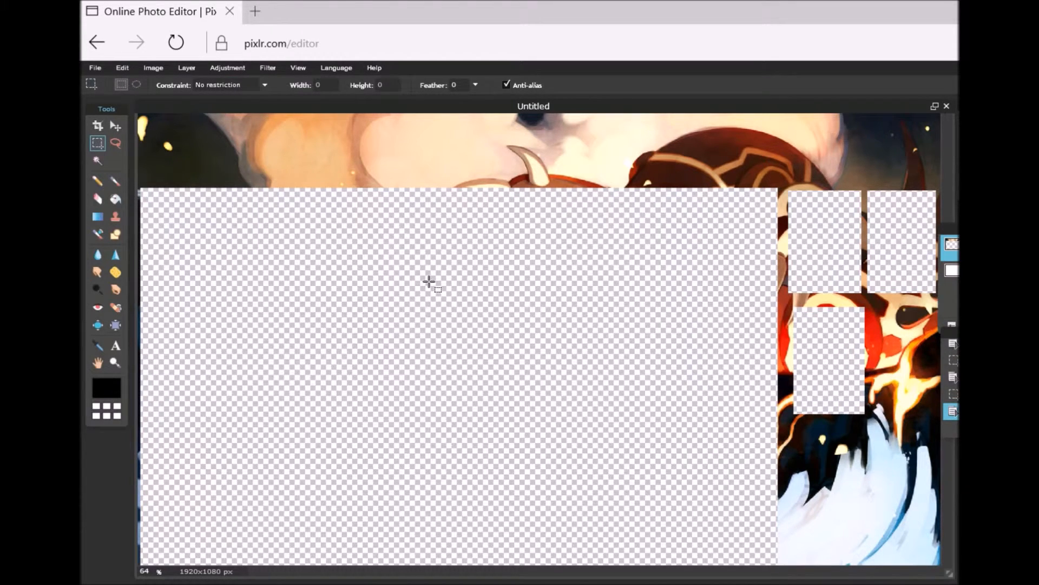
left_click(115, 125)
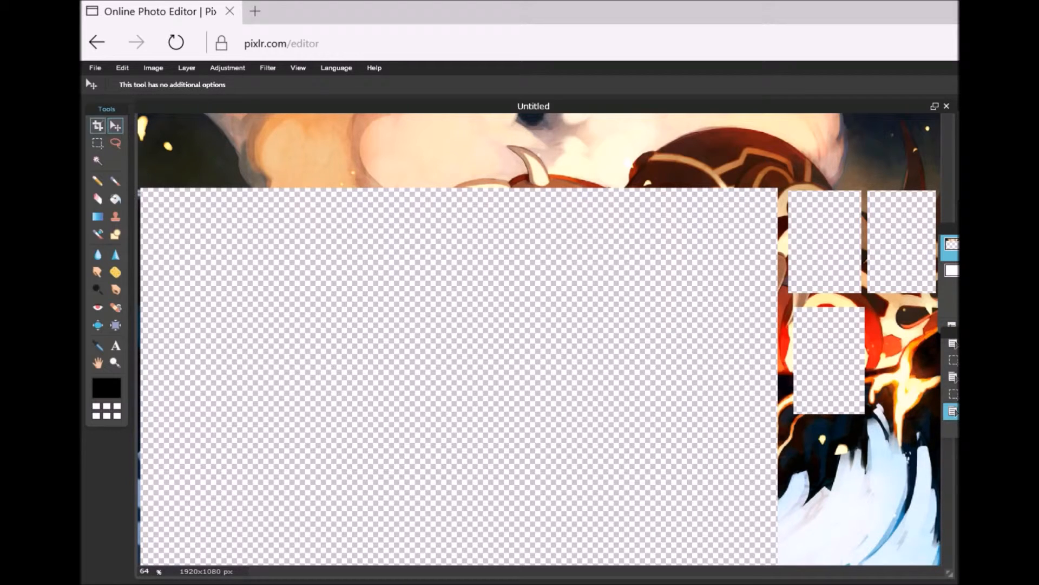
- Open the image treeko.jpg from the Pictures folder and close it again
left_click(95, 67)
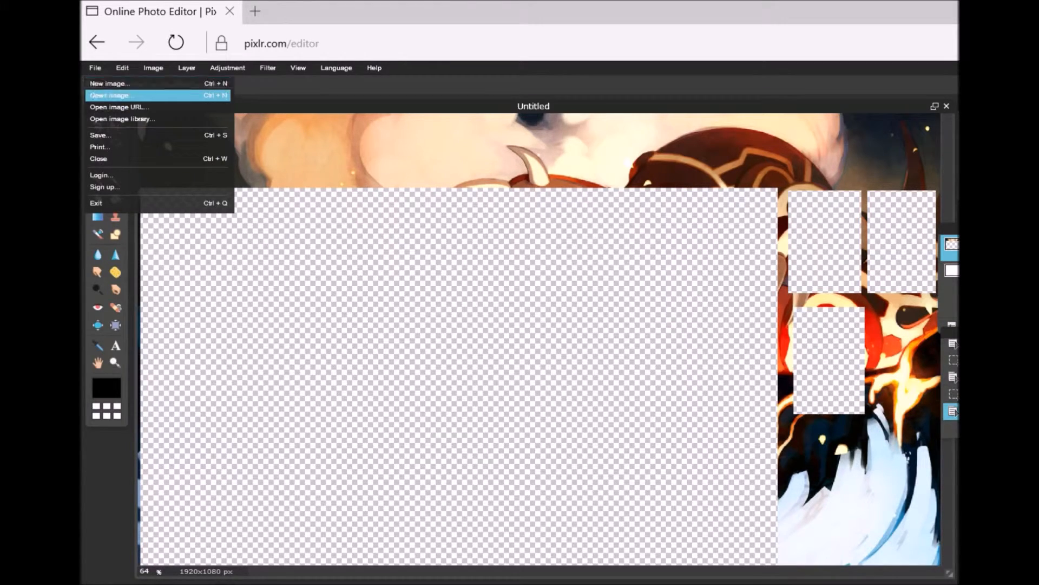
left_click(111, 95)
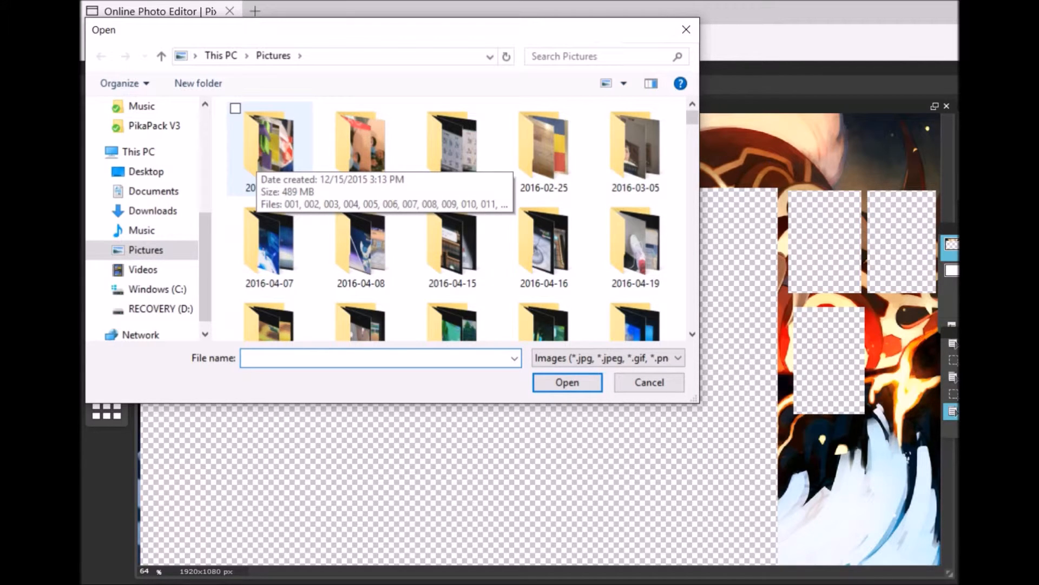
scroll(146, 244, "down", 1)
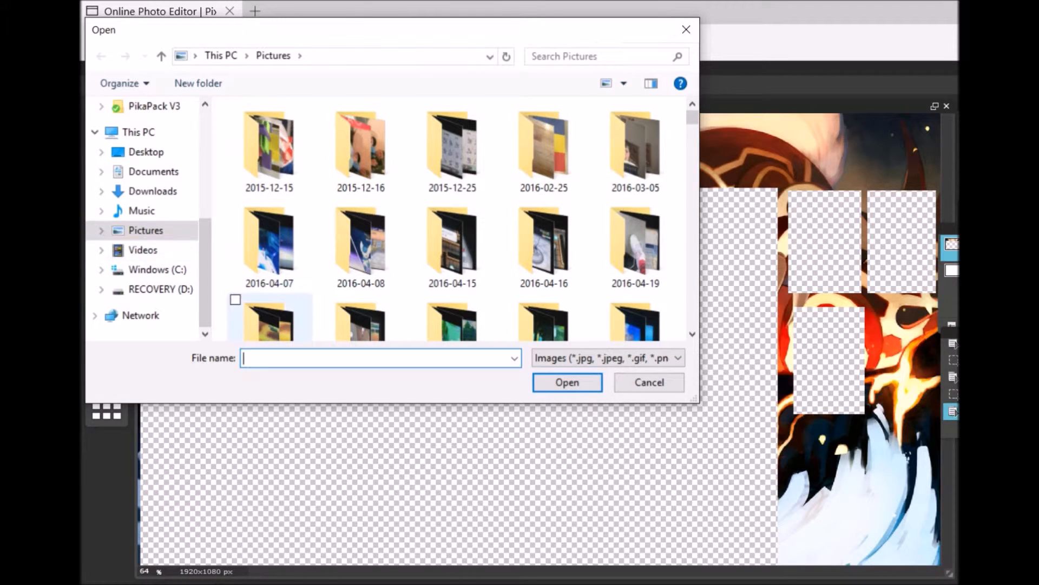
type("tre")
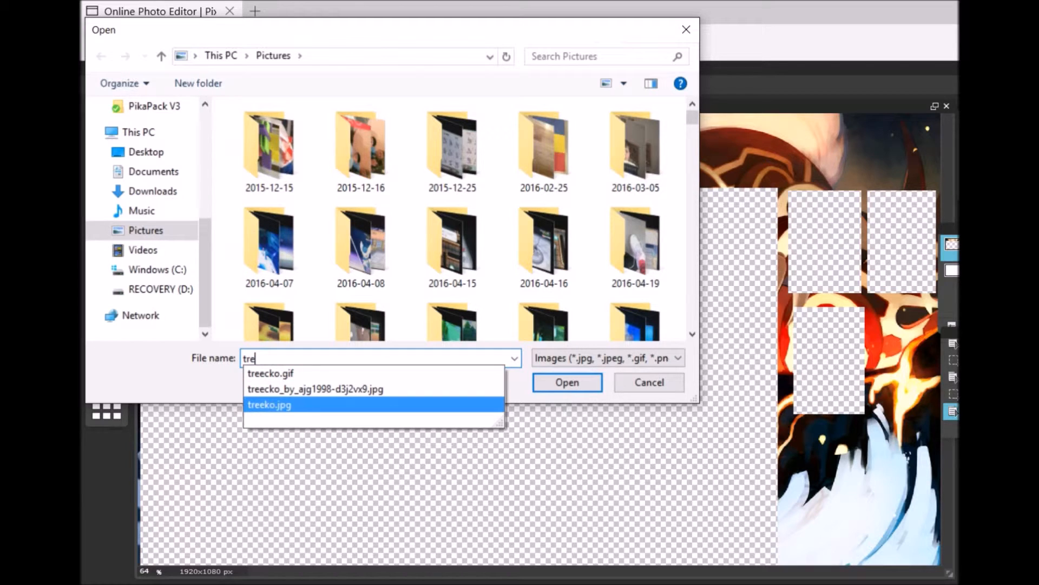
left_click(269, 404)
left_click(566, 382)
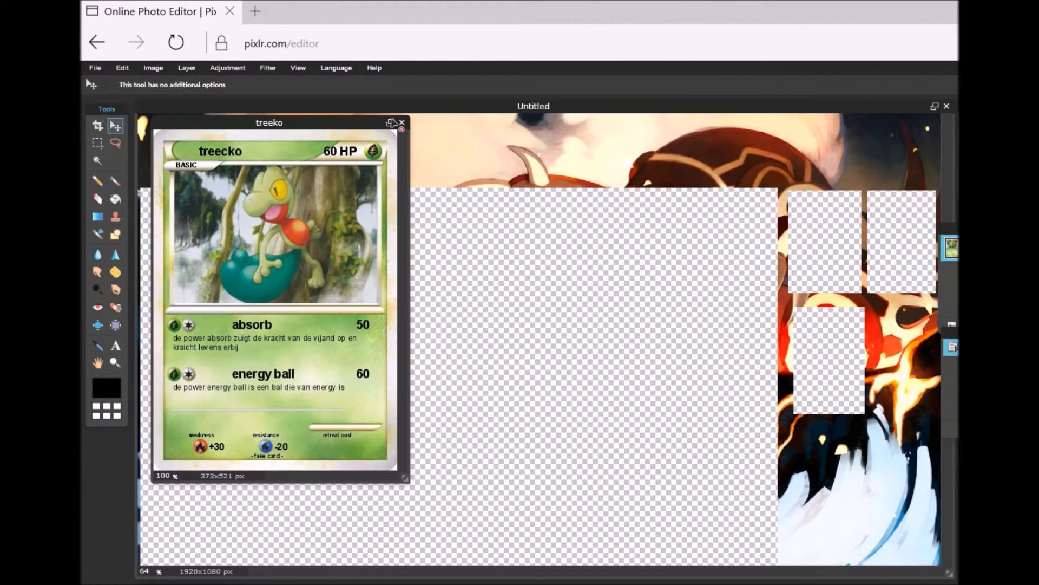
left_click(401, 122)
left_click(94, 68)
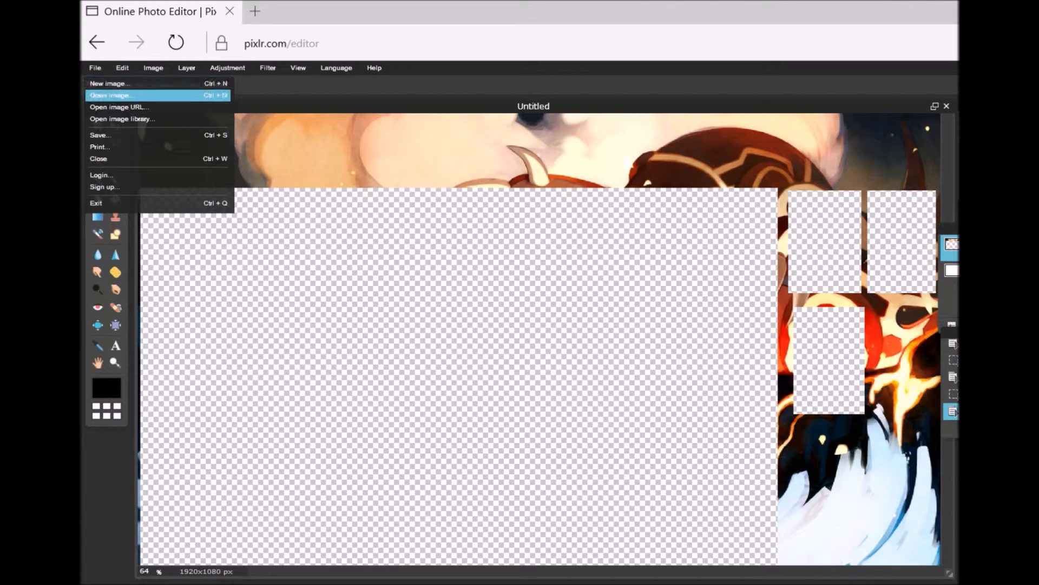
left_click(109, 95)
type("tre")
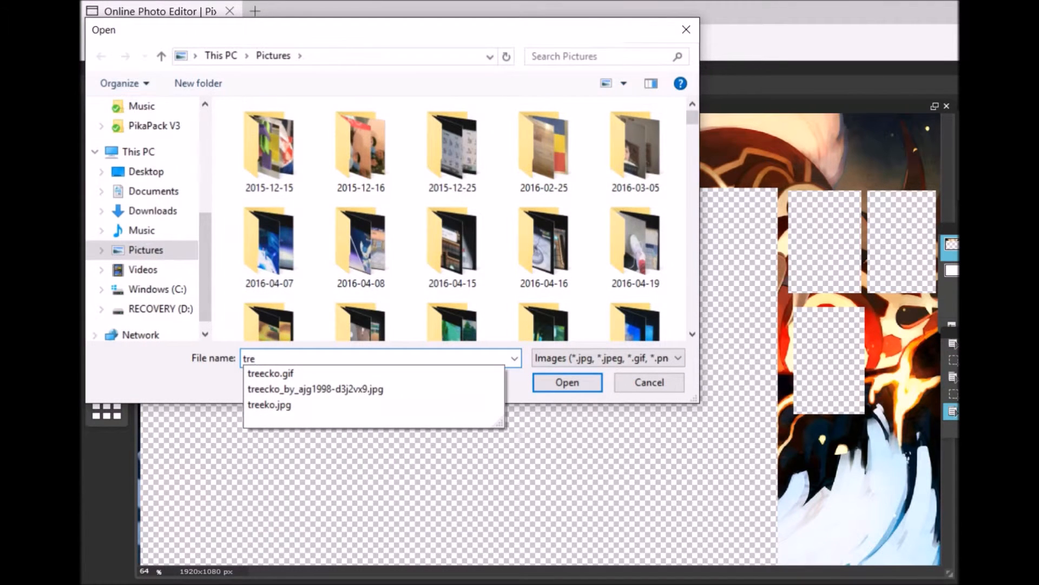
left_click(316, 389)
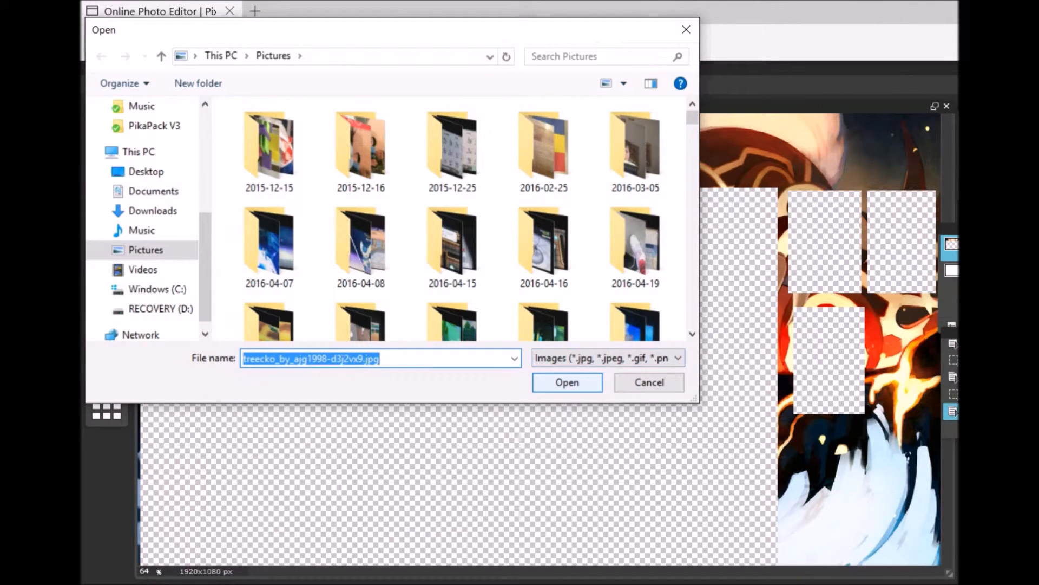
key("Return")
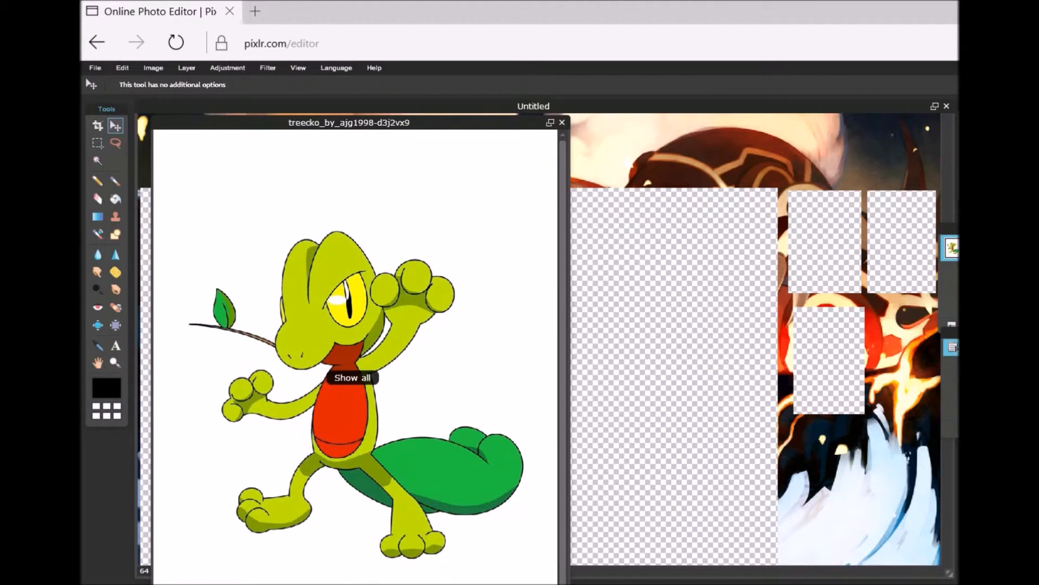
left_click_drag(828, 279, 663, 301)
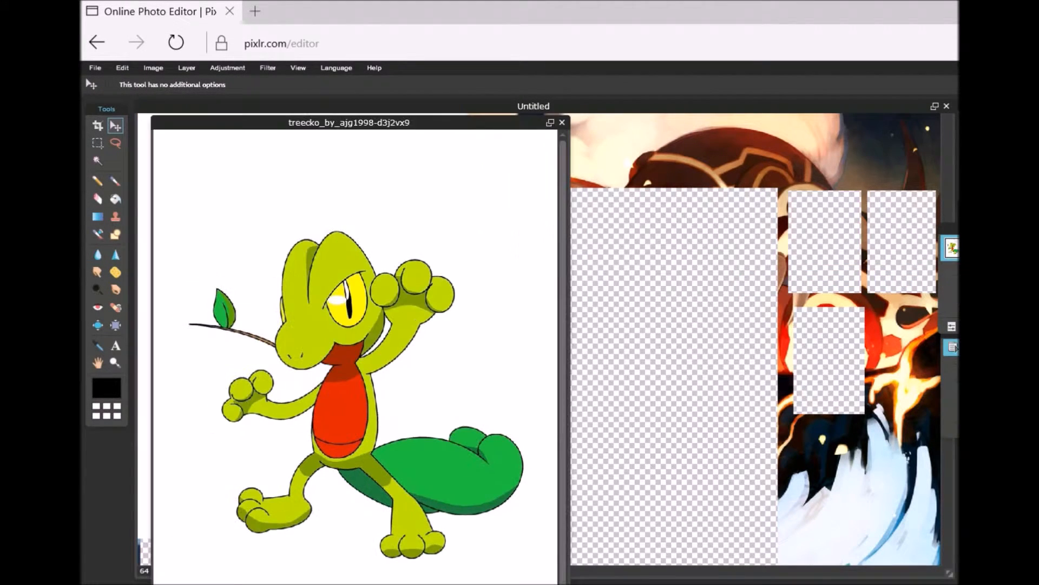
left_click(562, 123)
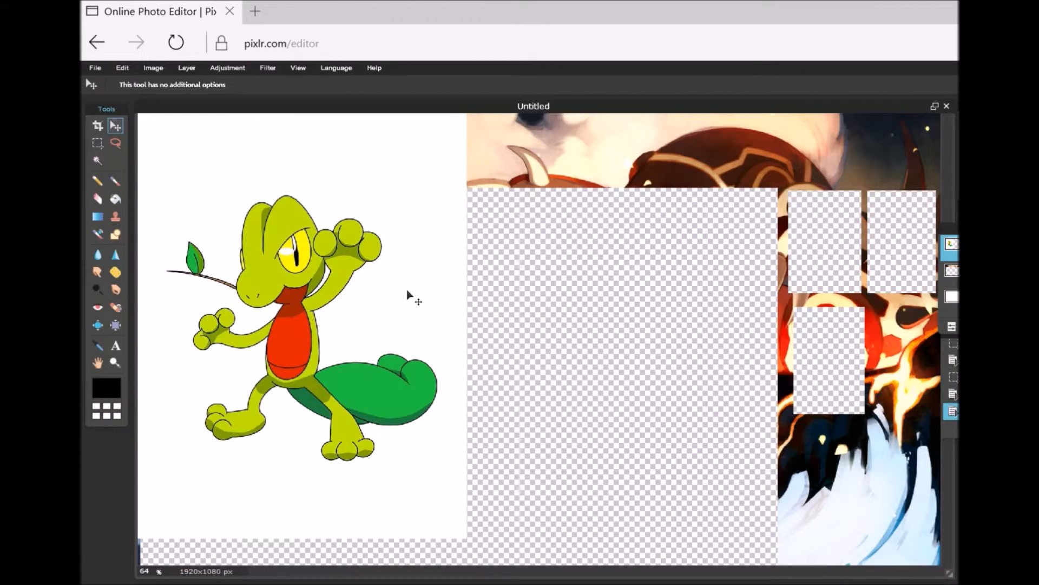
- Select the white background around Treecko with the Wand tool at tolerance 21 and invert the selection
left_click(98, 160)
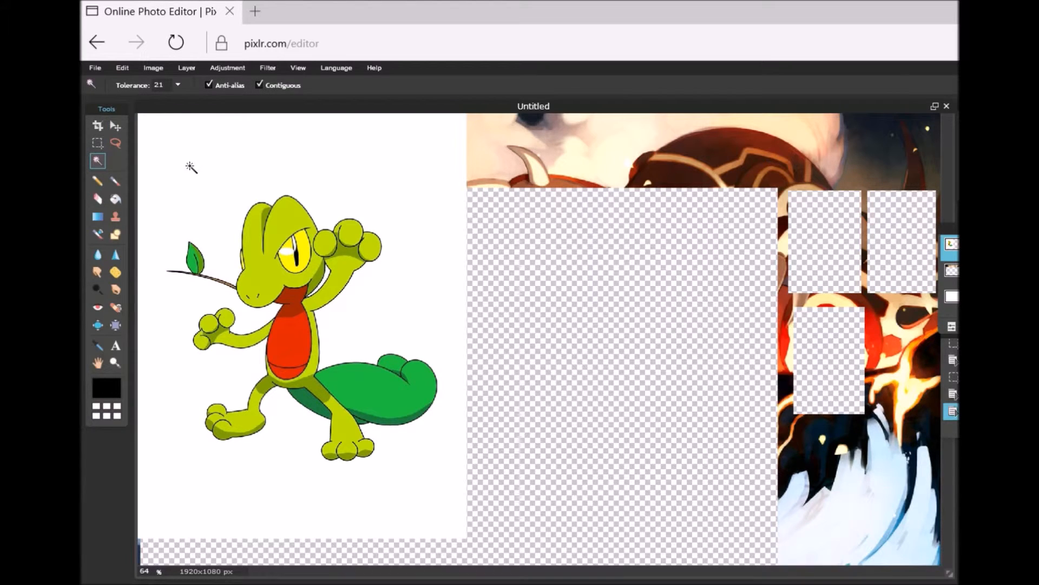
left_click(208, 172)
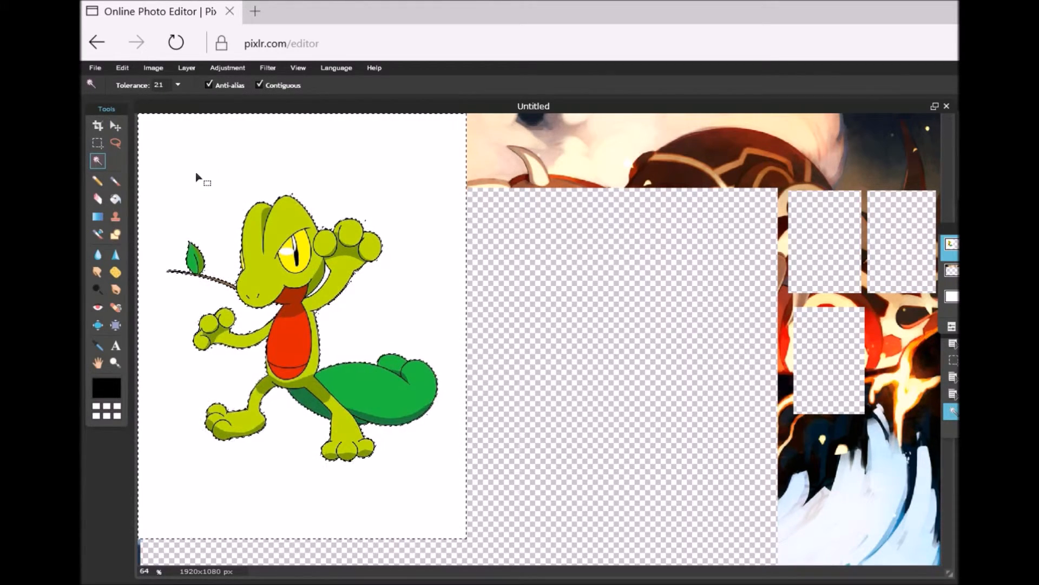
left_click(116, 125)
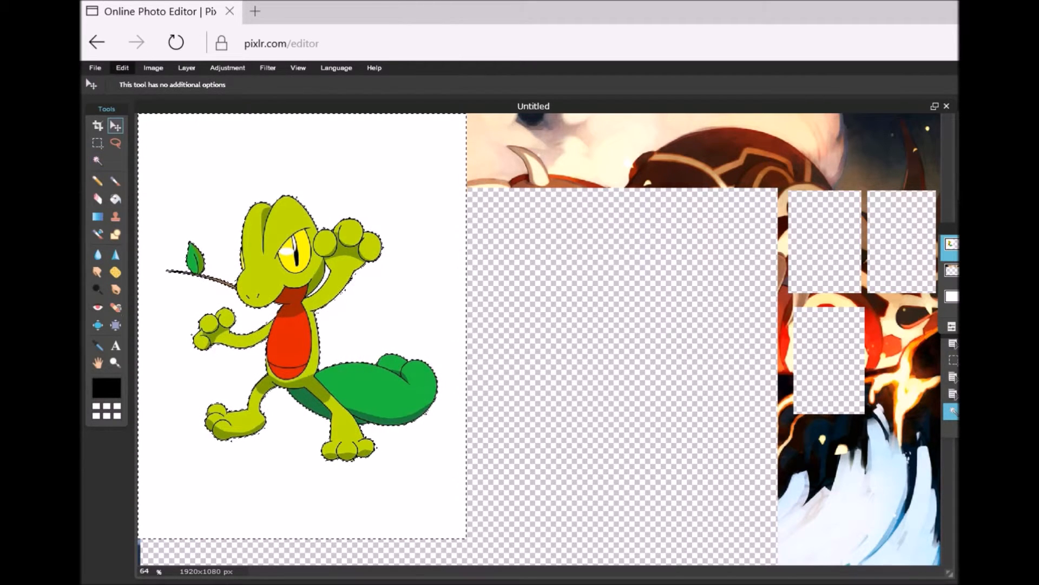
left_click(122, 67)
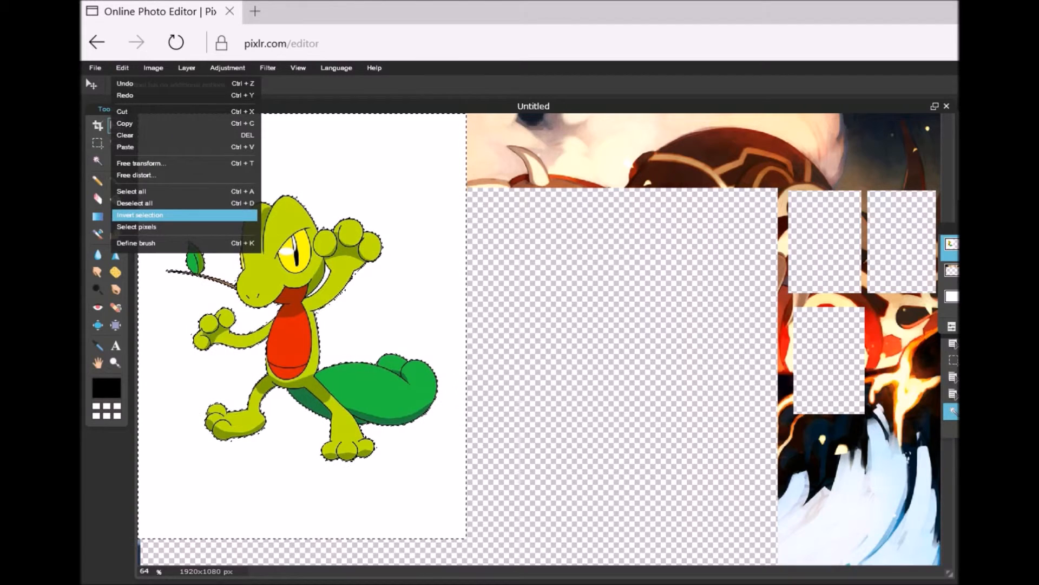
left_click(140, 215)
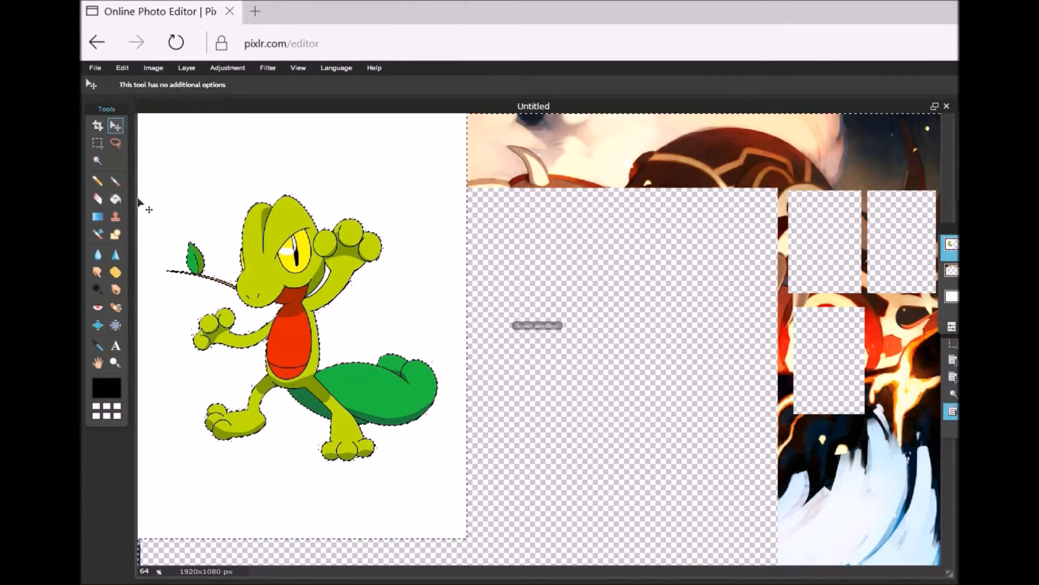
- Copy the selected Treecko figure and paste it onto the canvas as a separate layer
left_click(123, 67)
left_click(125, 123)
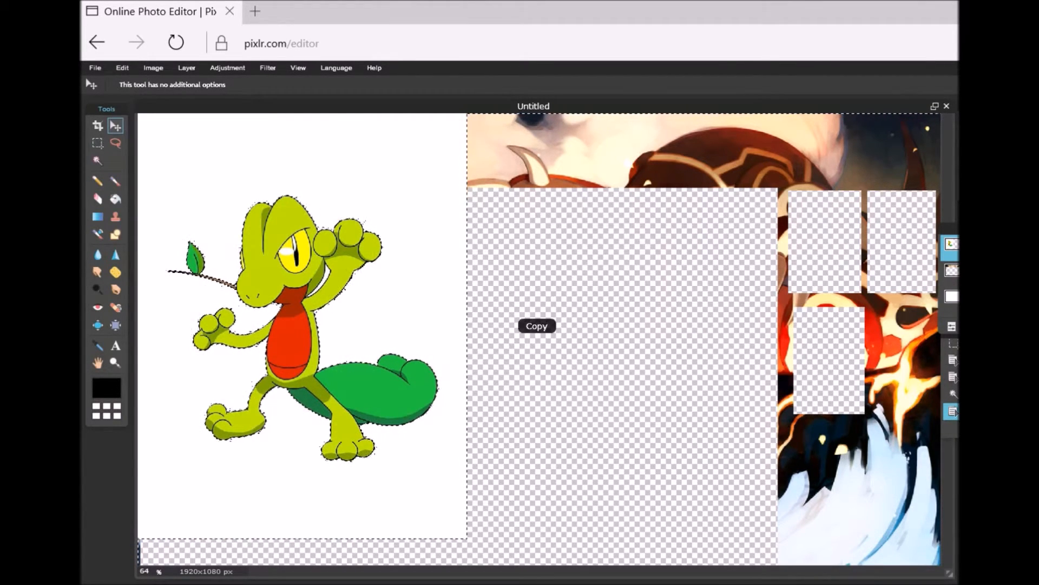
left_click(122, 68)
left_click(125, 147)
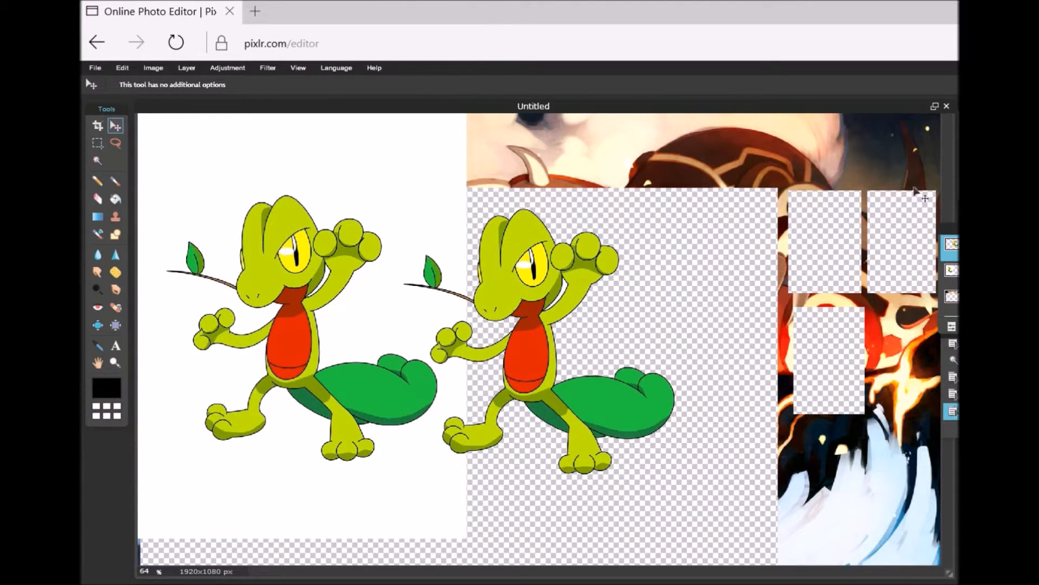
- Hide the original Treecko layer with the white background, keeping the pasted figure visible
left_click_drag(955, 229, 643, 255)
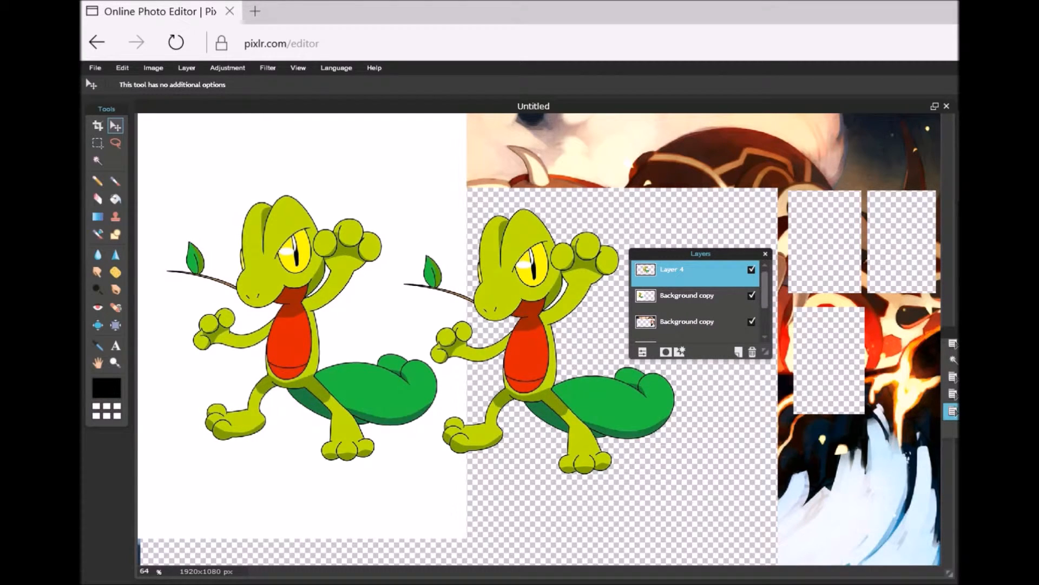
left_click(752, 295)
left_click(751, 296)
left_click(751, 295)
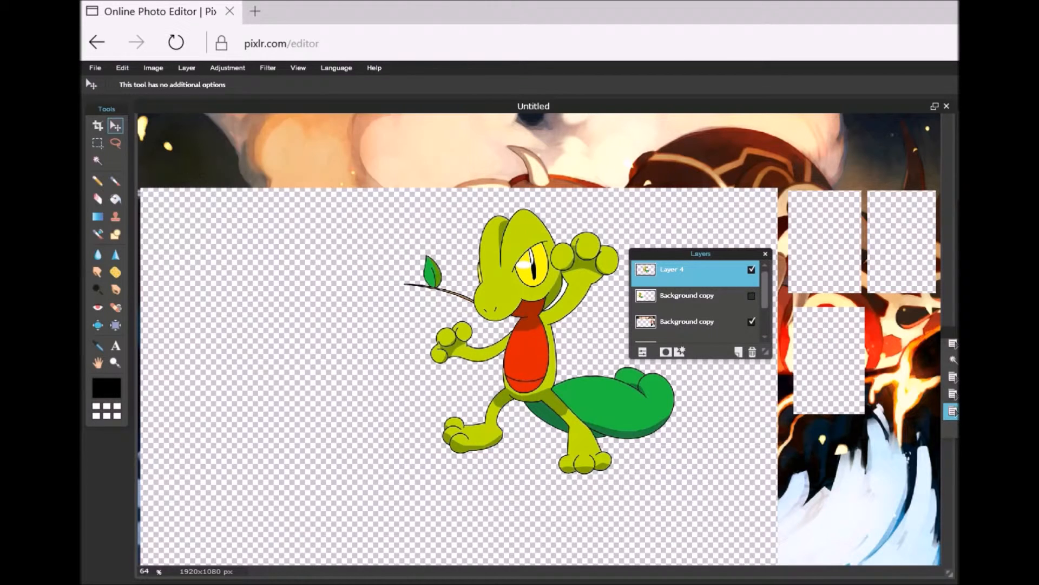
left_click_drag(701, 254, 1024, 213)
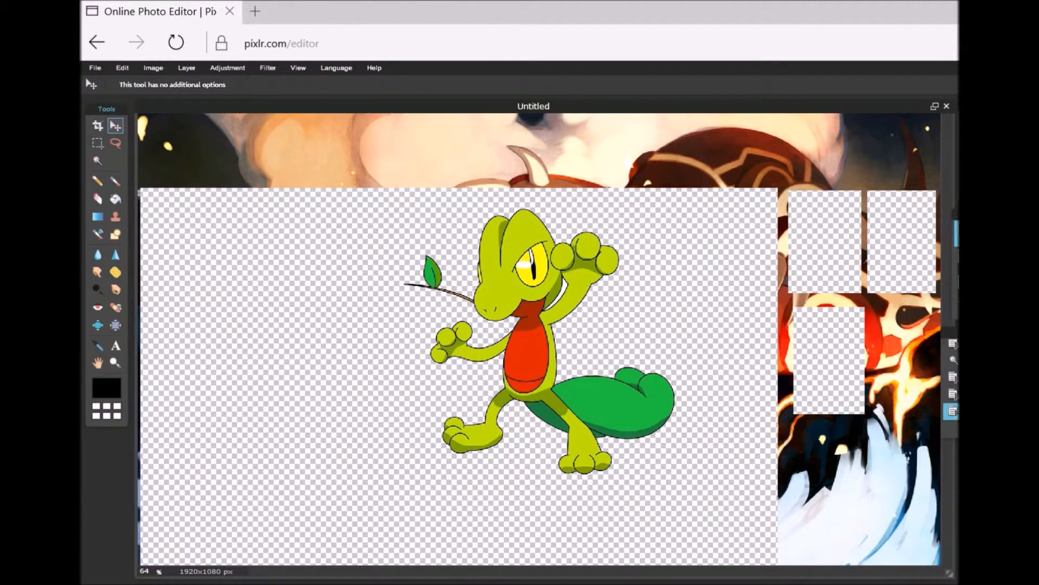
- Scale the Treecko figure down with Free transform, fit it inside the first small cutout, and apply the changes
left_click(122, 68)
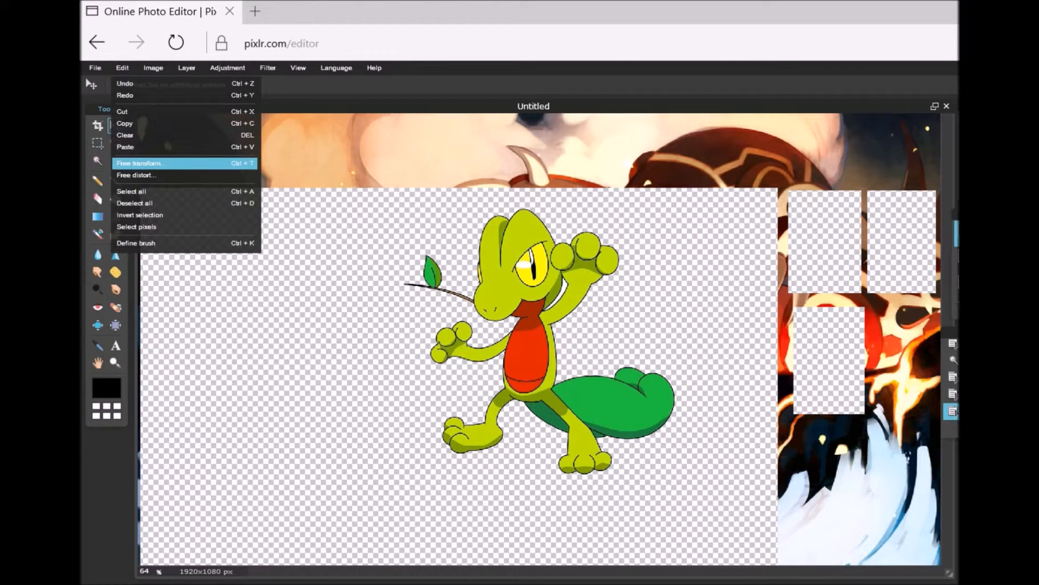
mouse_move(955, 214)
left_mouse_down()
mouse_move(713, 214)
mouse_move(909, 230)
mouse_move(958, 214)
left_mouse_up()
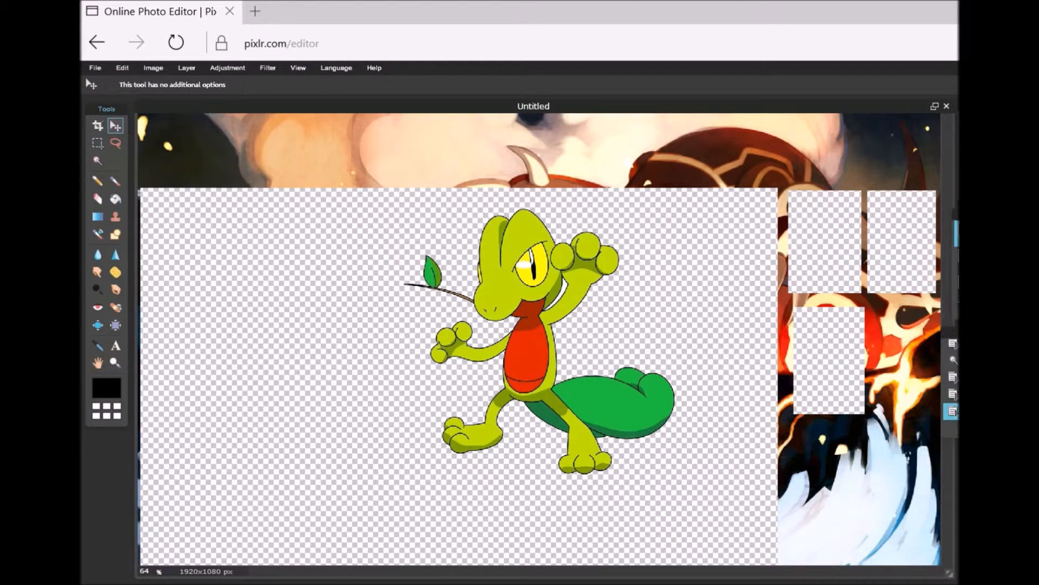
left_click(122, 67)
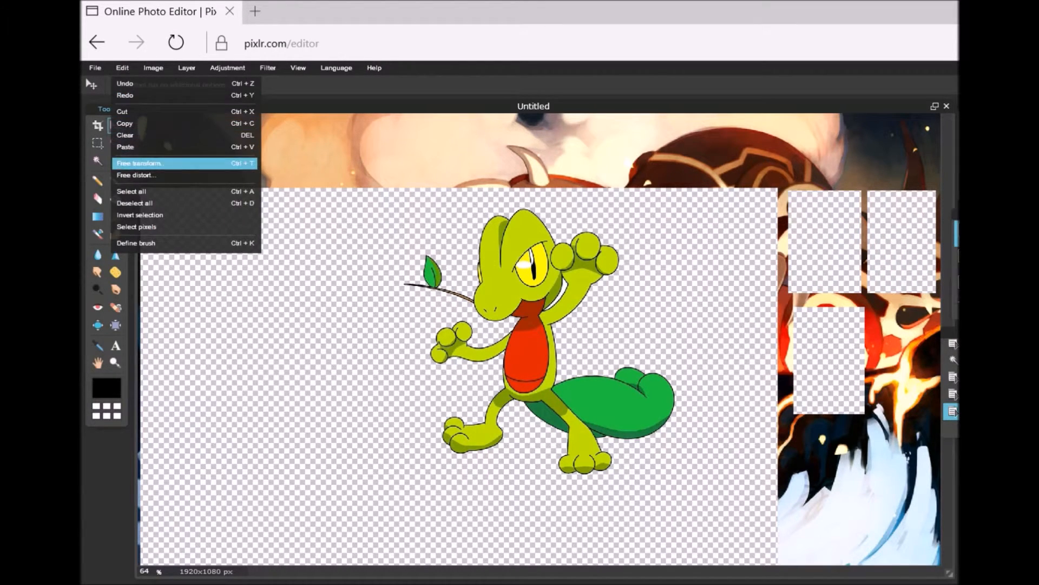
left_click(135, 163)
left_click_drag(403, 207, 494, 301)
left_click_drag(532, 335, 815, 240)
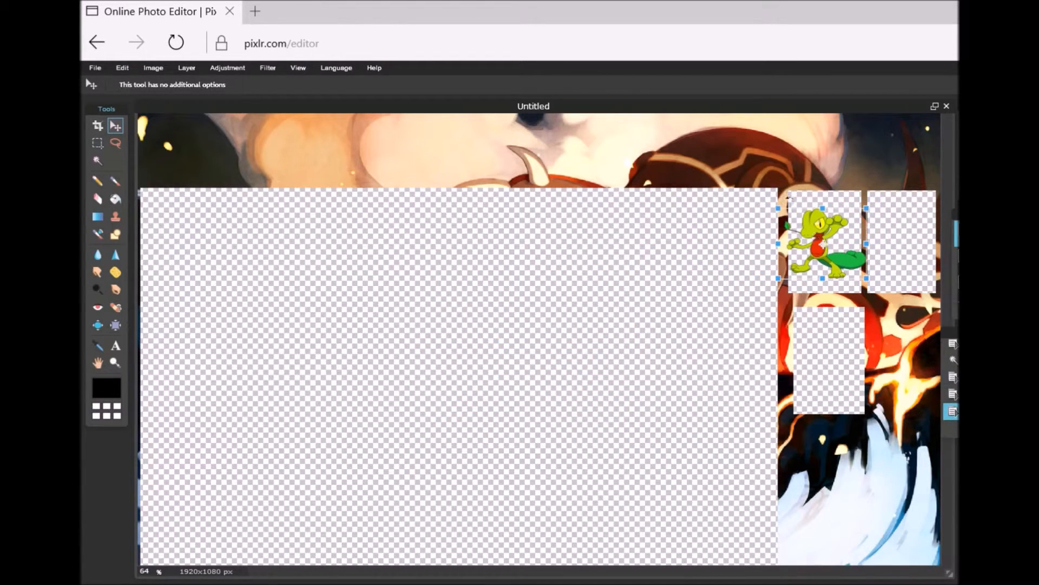
mouse_move(780, 208)
left_mouse_down()
mouse_move(803, 222)
mouse_move(792, 202)
mouse_move(797, 215)
left_mouse_up()
mouse_move(823, 254)
left_mouse_down()
mouse_move(900, 245)
mouse_move(817, 249)
left_mouse_up()
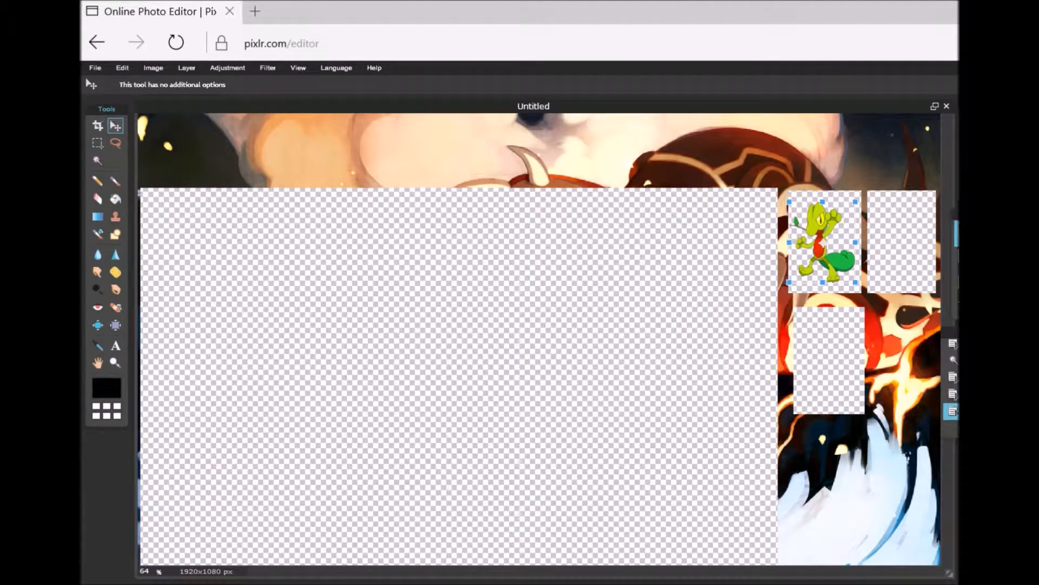
key("Return")
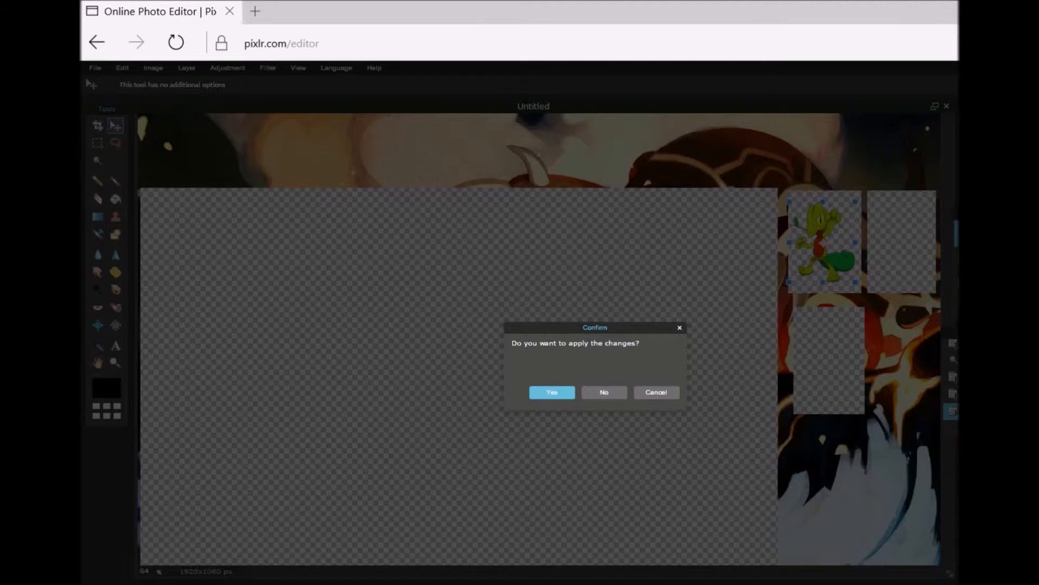
key("Return")
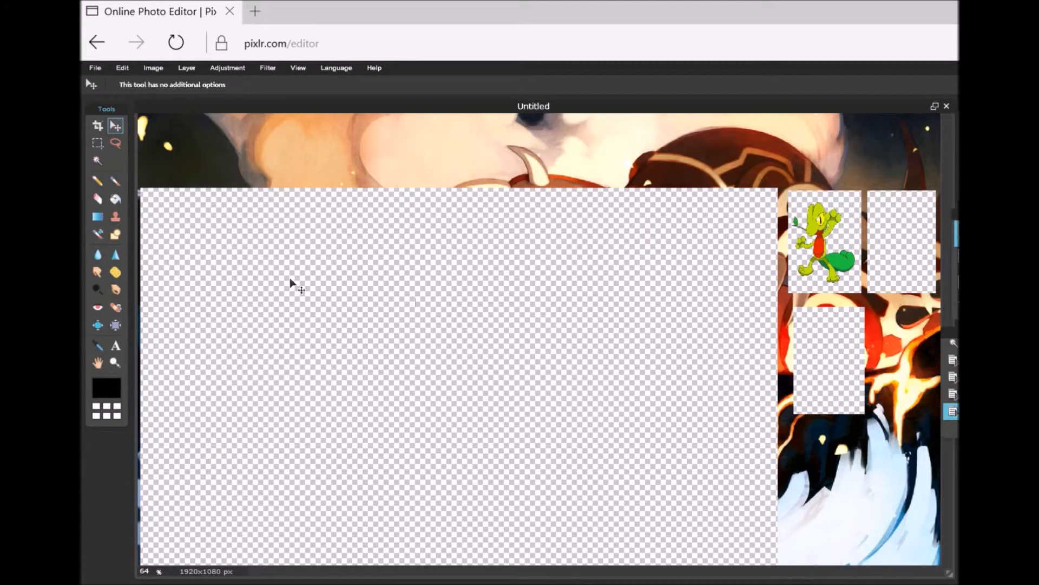
- Add the text "Bob" over Treecko's feet in the first small cutout with the Type tool
left_click(116, 345)
left_click(115, 347)
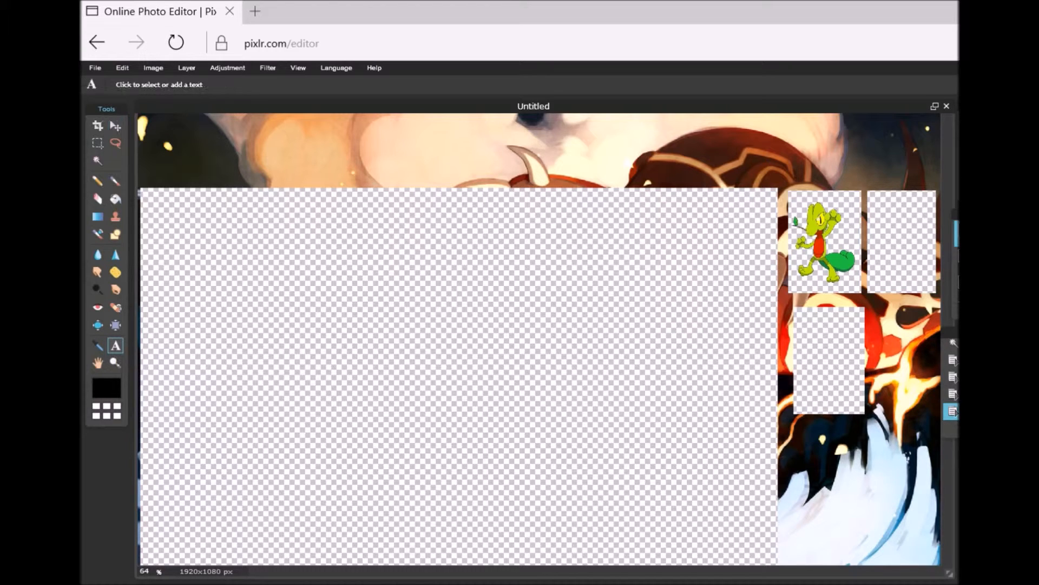
left_click(811, 276)
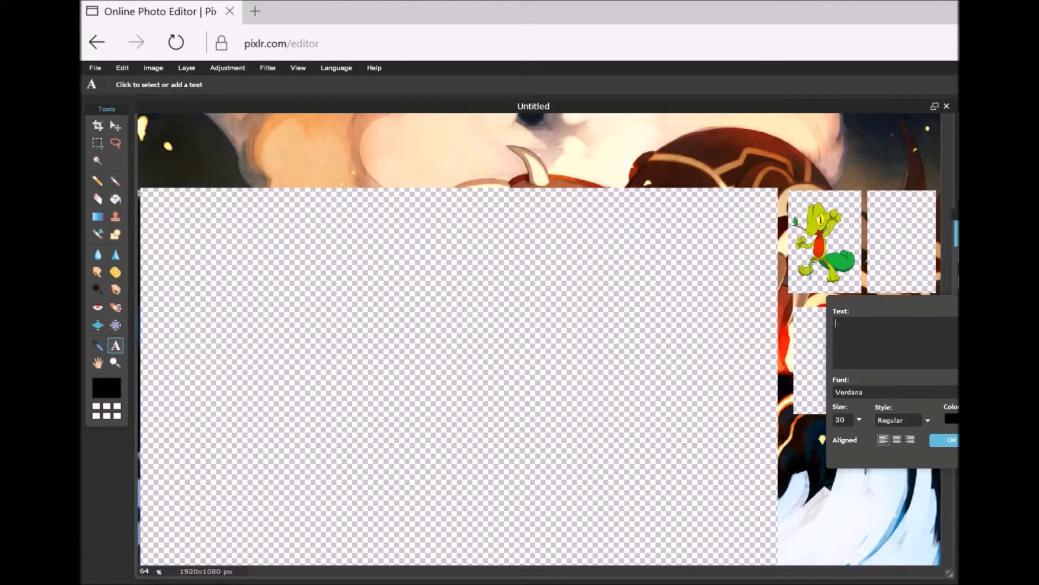
type("Bob")
- Set the font of the "Bob" text to Ketchum
left_click(954, 391)
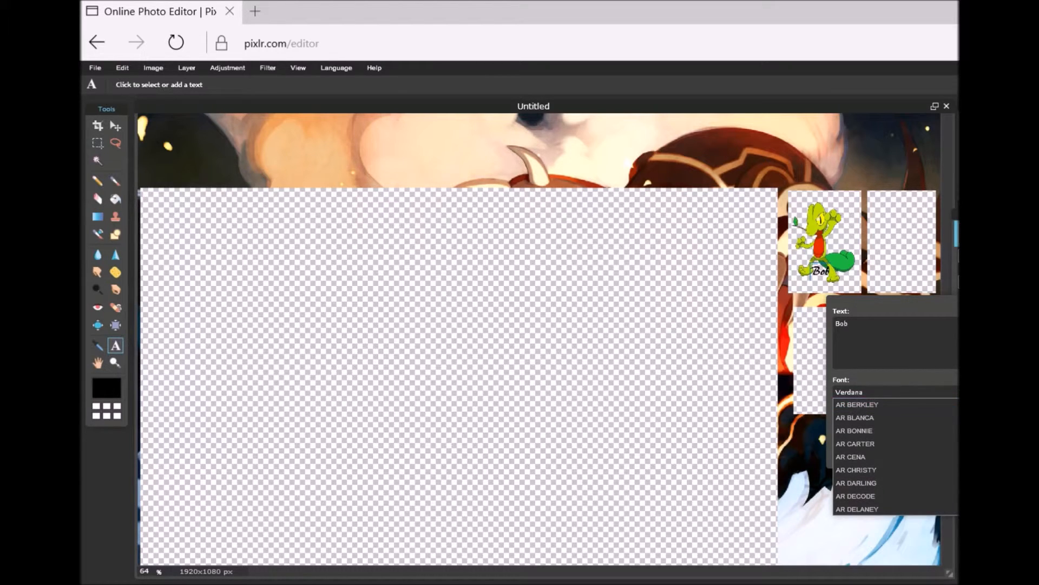
scroll(896, 458, "down", 20)
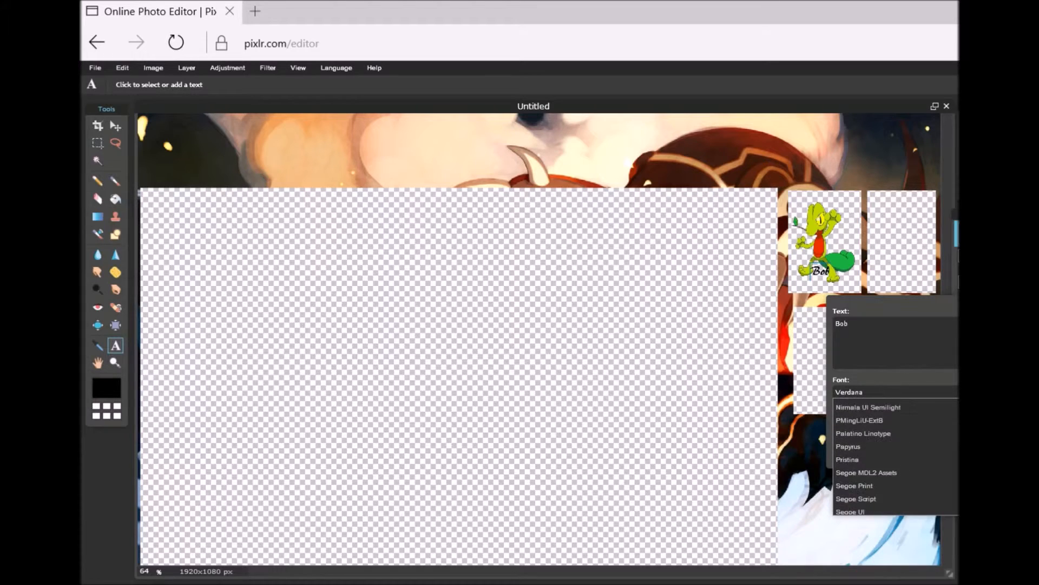
scroll(896, 458, "down", 3)
scroll(896, 458, "up", 12)
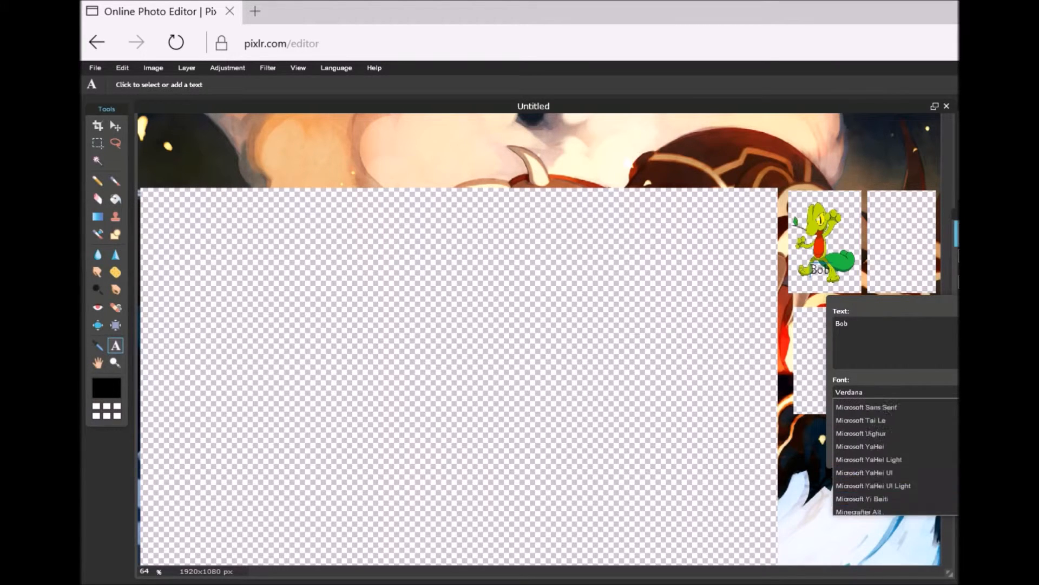
scroll(896, 457, "up", 8)
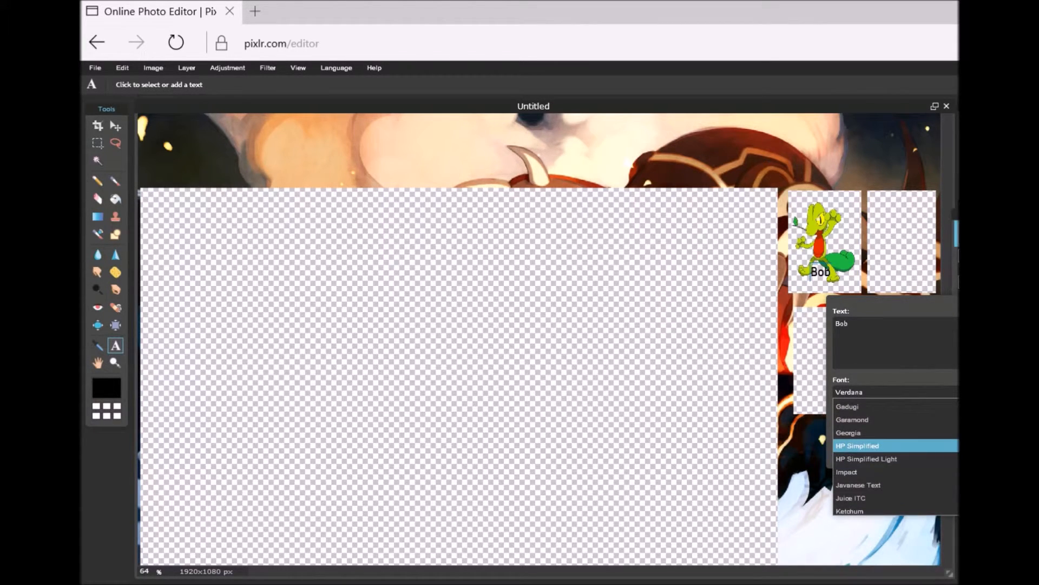
scroll(896, 457, "up", 1)
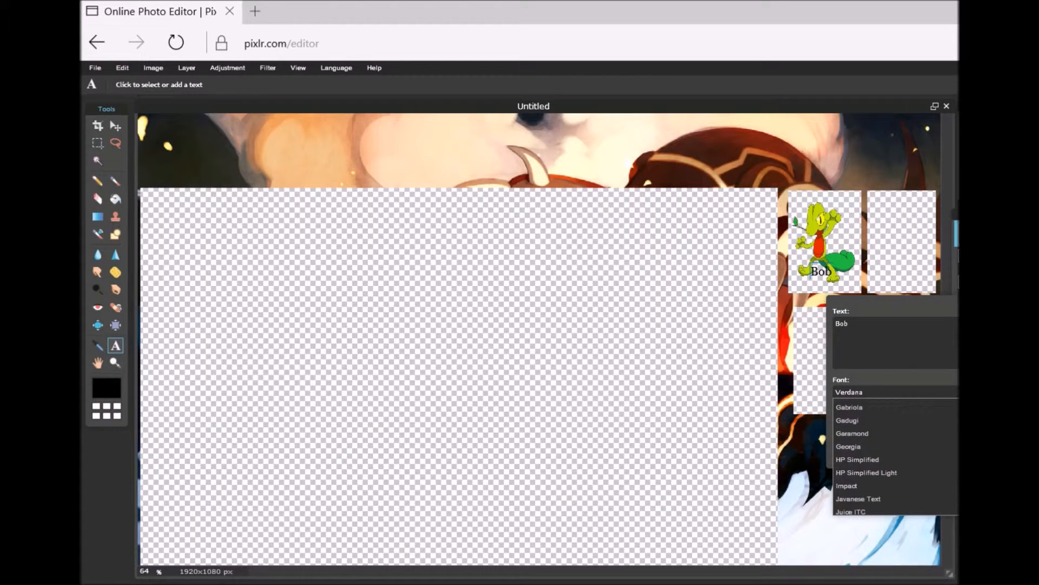
scroll(866, 442, "down", 6)
left_click(866, 442)
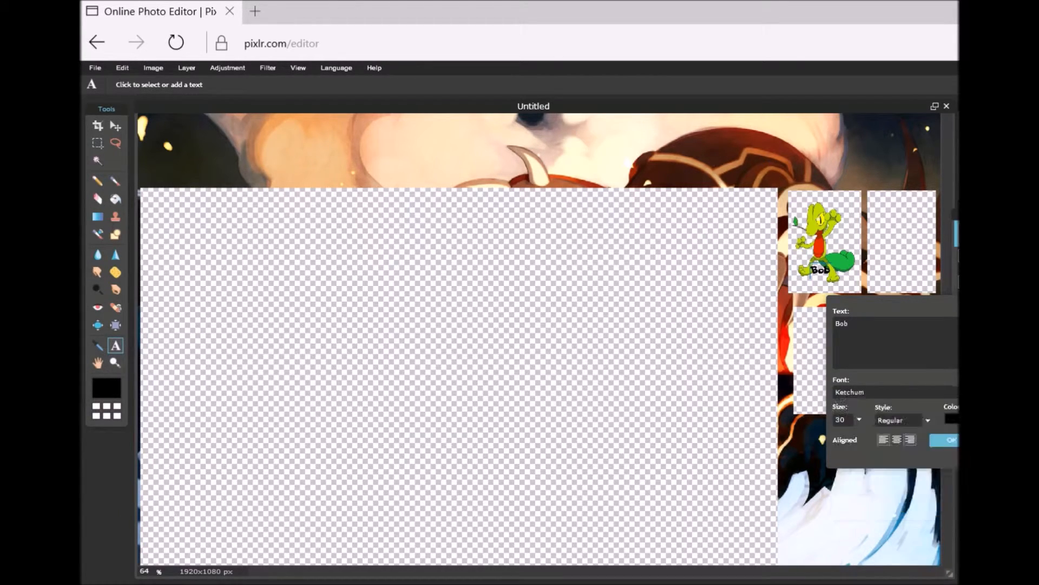
- Enlarge the "Bob" text to size 63 and position it along the lower edge of Treecko's cutout
left_click_drag(862, 437, 827, 437)
left_click_drag(824, 286, 811, 288)
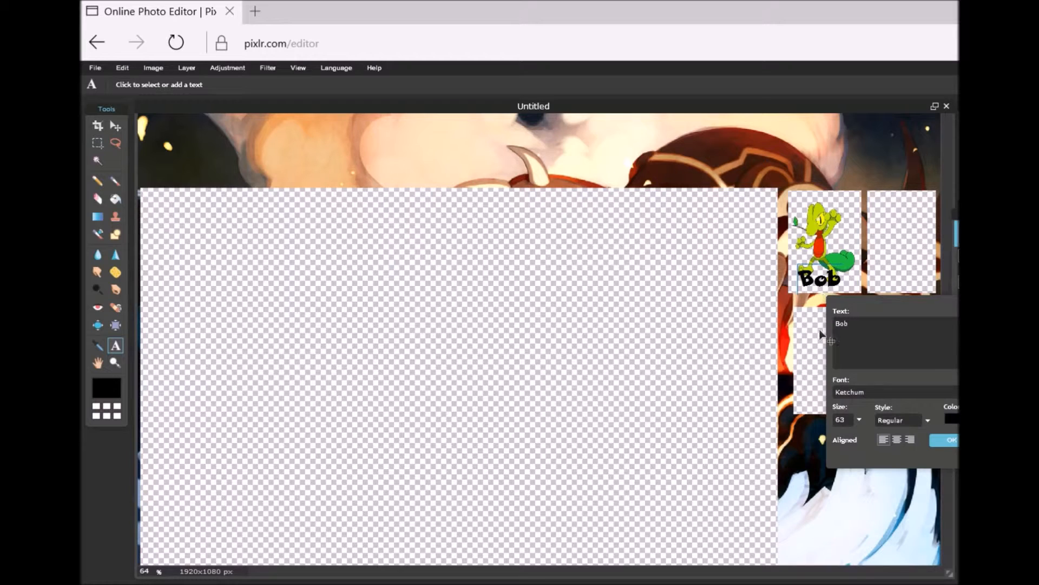
left_click(859, 420)
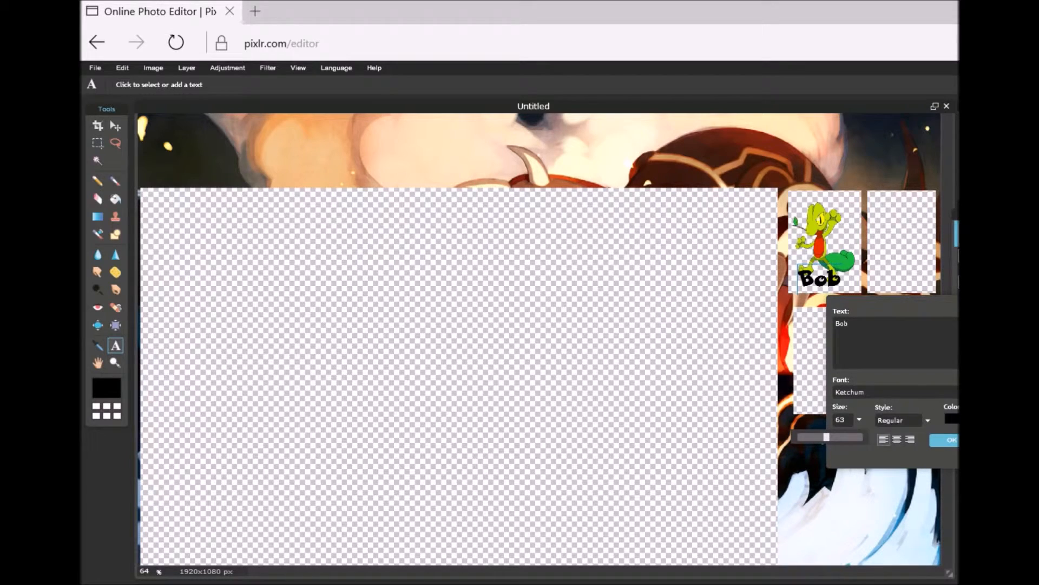
- Colour the "Bob" text green (009900) from the web palette and confirm the text
left_click(953, 418)
left_click(533, 217)
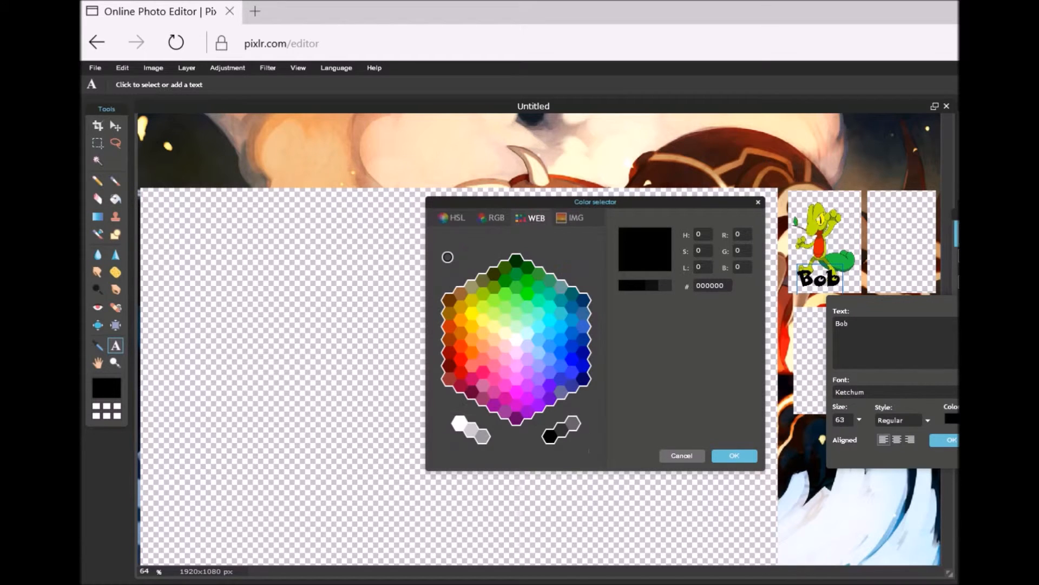
left_click(508, 277)
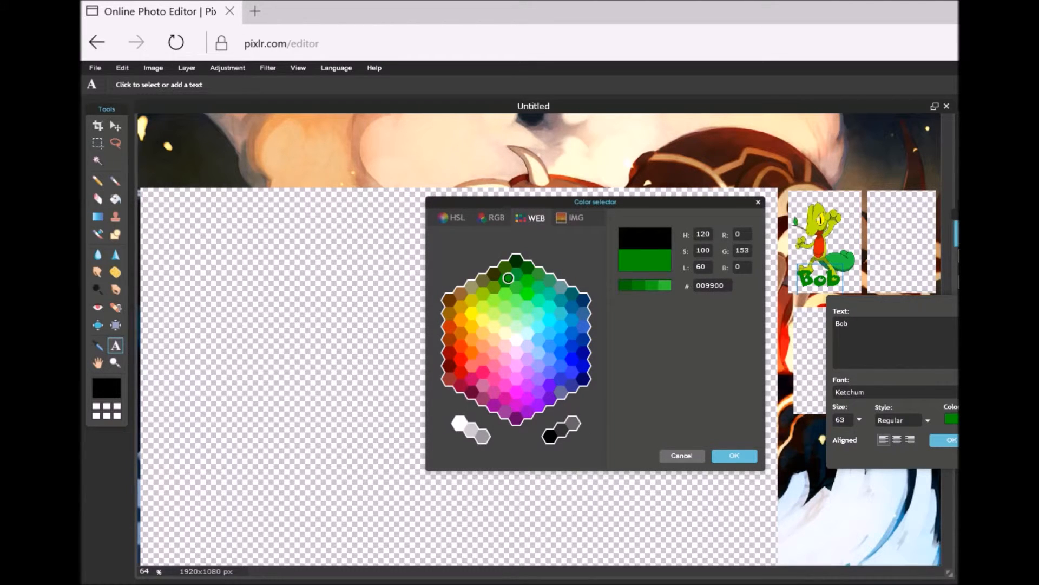
left_click(734, 456)
left_click(951, 440)
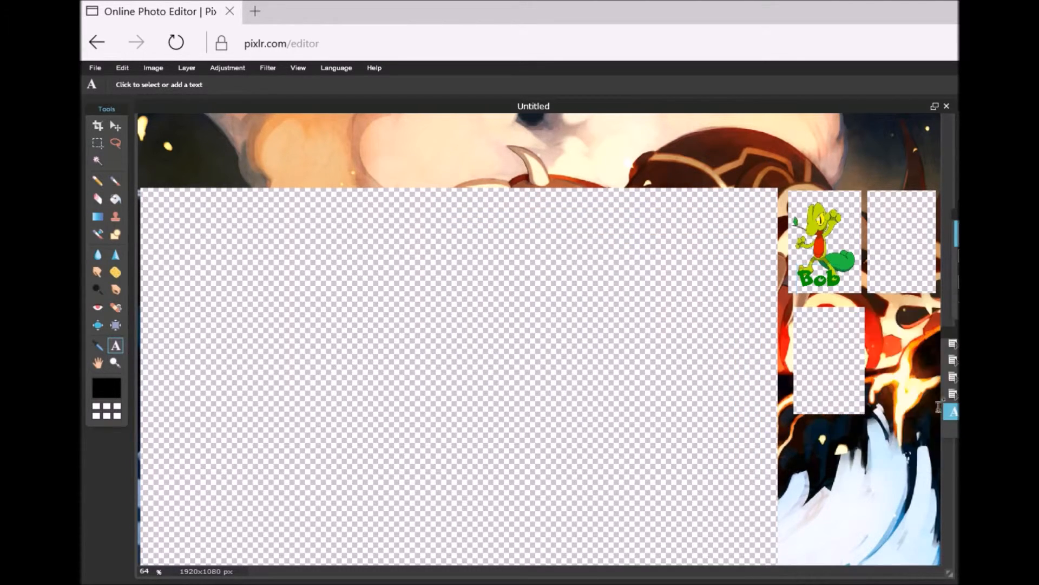
- Give the Bob layer a drop shadow with opacity 52, distance 4, size 5 and colour 669900
left_click_drag(956, 213, 549, 227)
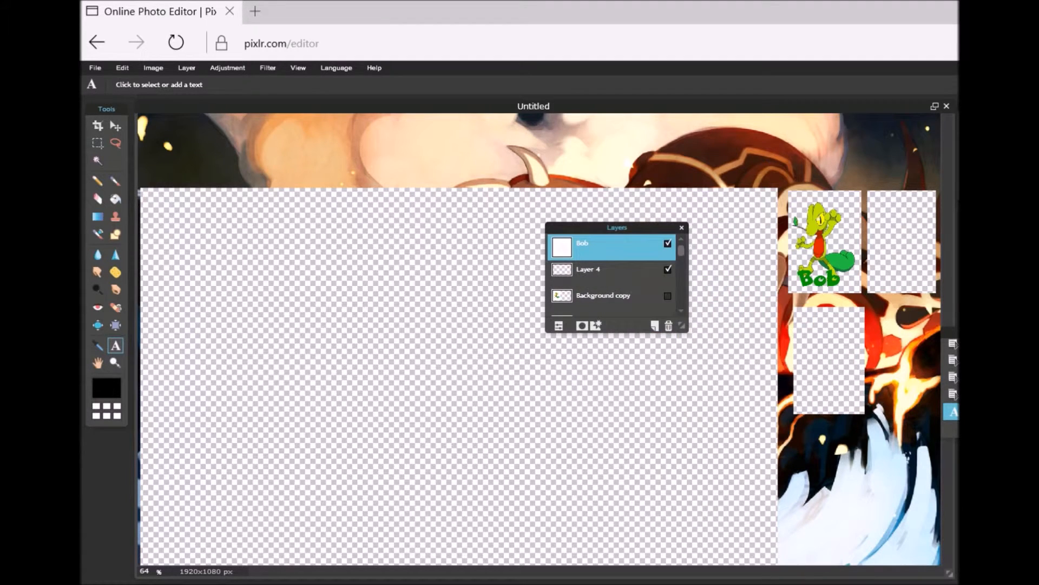
right_click(621, 250)
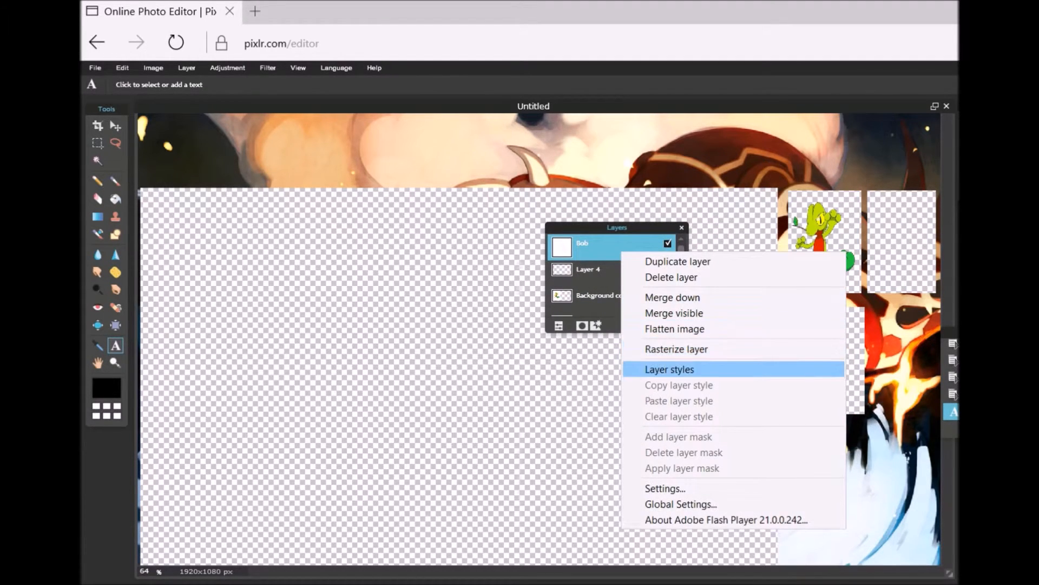
left_click(650, 368)
left_click(469, 249)
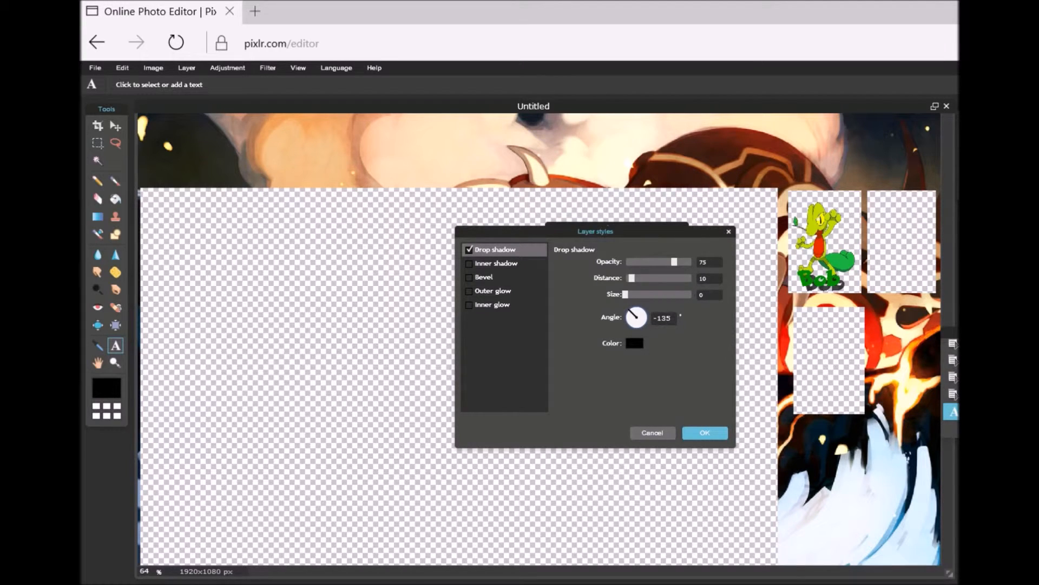
left_click_drag(674, 262, 629, 294)
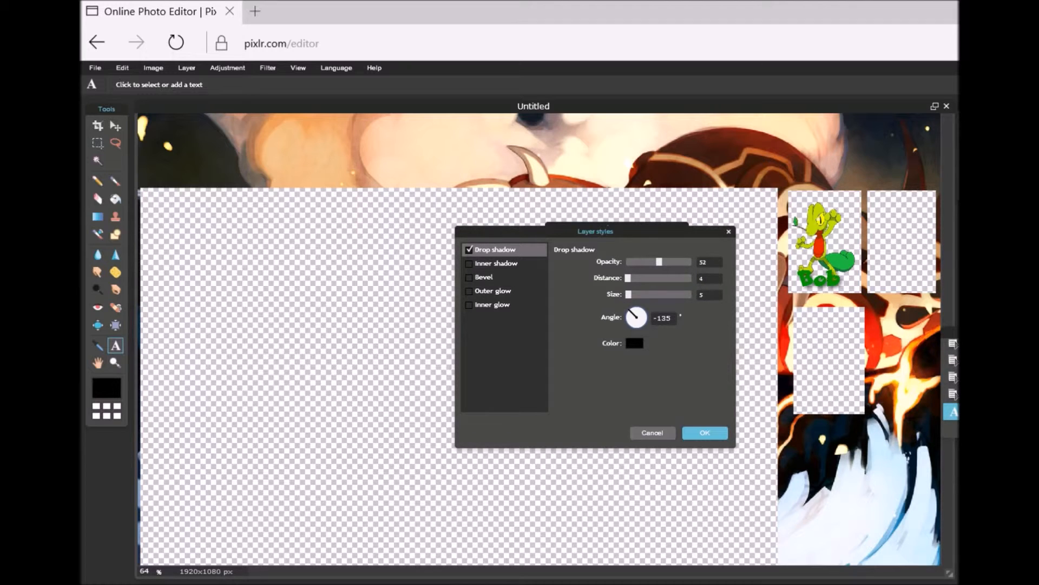
left_click(634, 342)
left_click(495, 288)
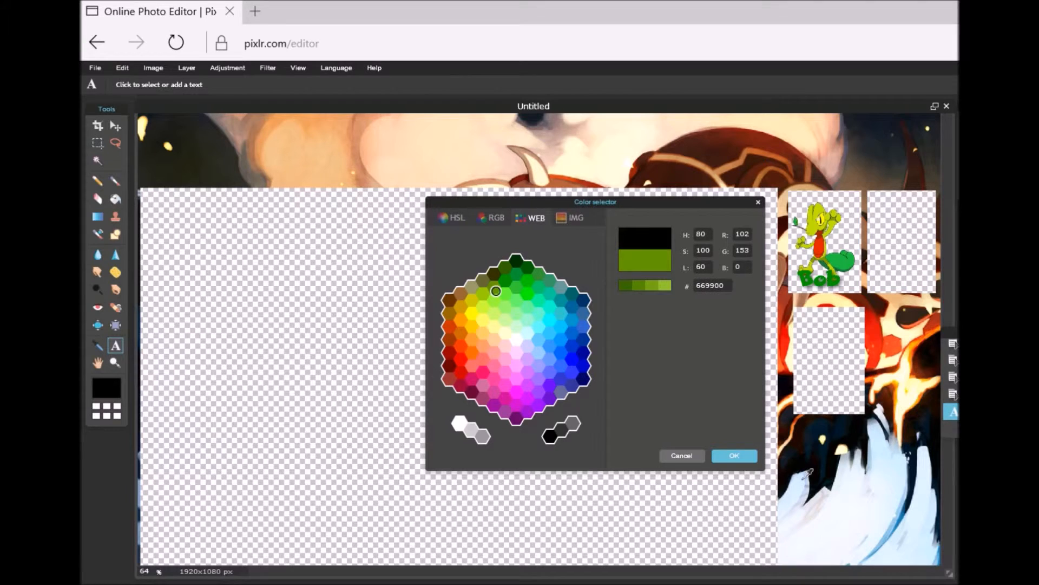
left_click(734, 455)
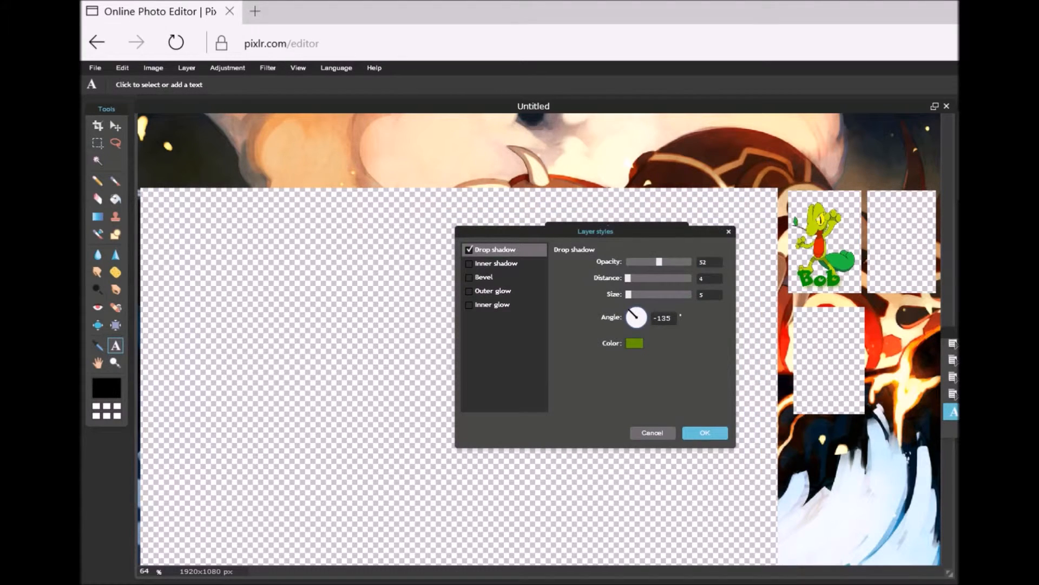
- Add a black outer glow to the Bob layer and apply the layer styles
left_click(469, 291)
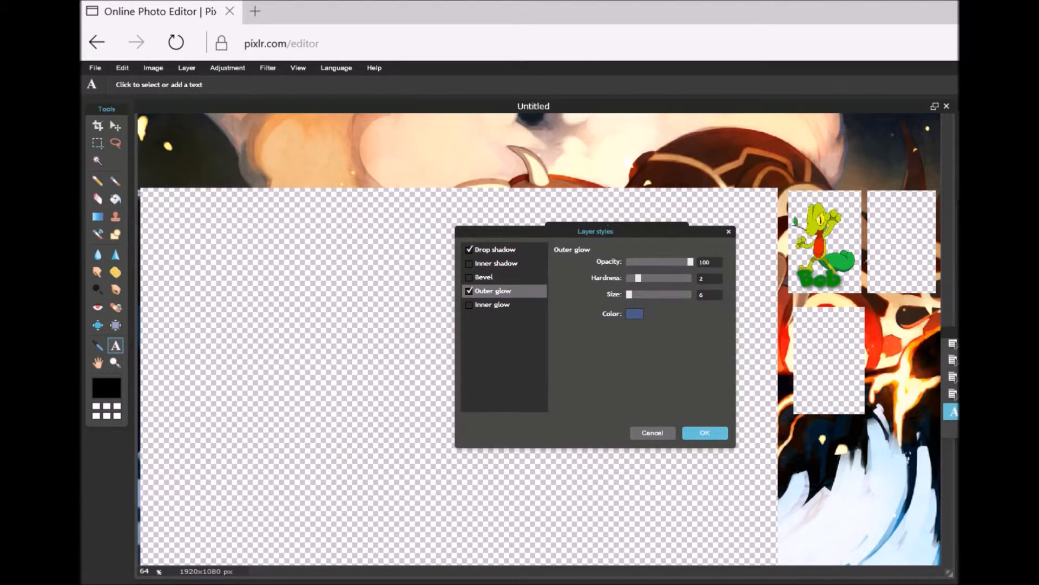
left_click(635, 313)
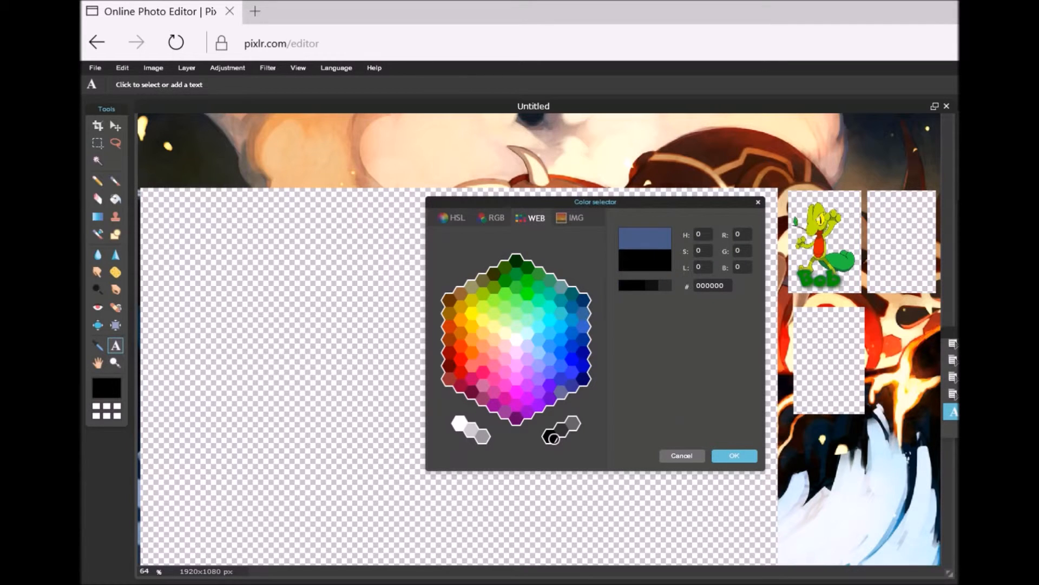
left_click(734, 456)
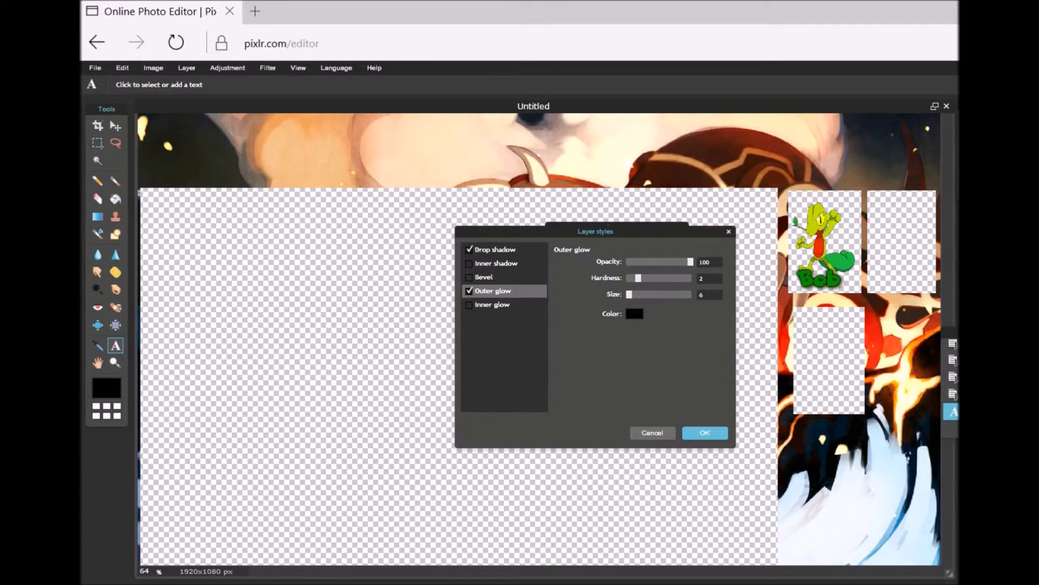
left_click(705, 433)
left_click_drag(616, 228, 1020, 207)
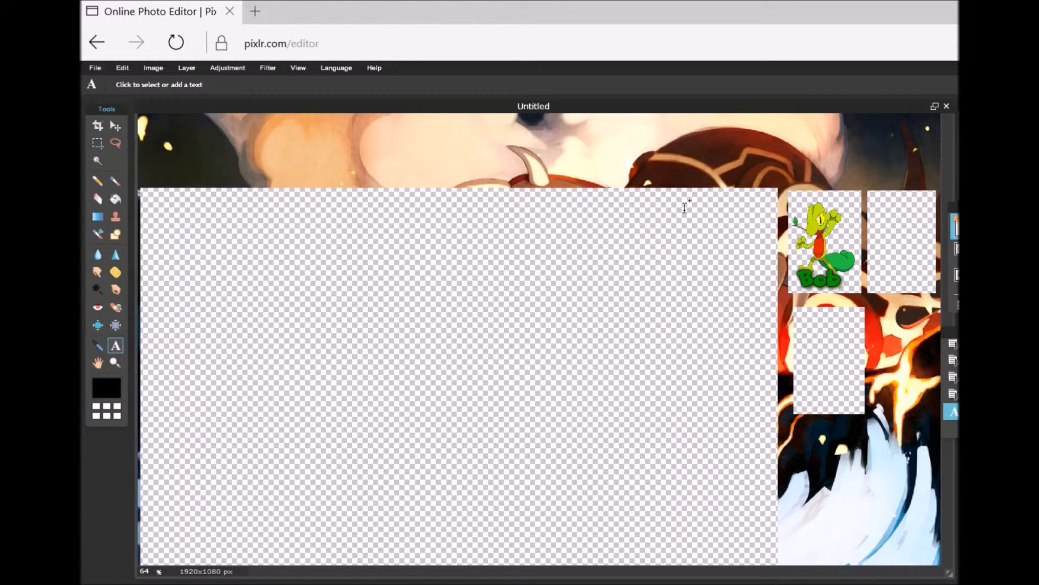
- Open the image male.jpg and place it on the overlay as a separate layer
left_click(95, 68)
left_click(109, 95)
type("male")
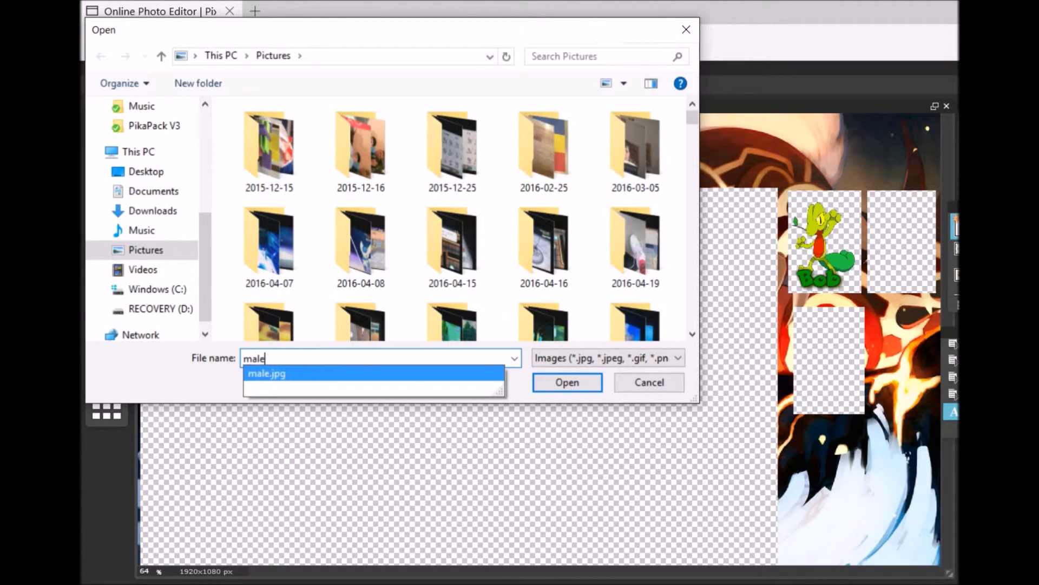
key("Return")
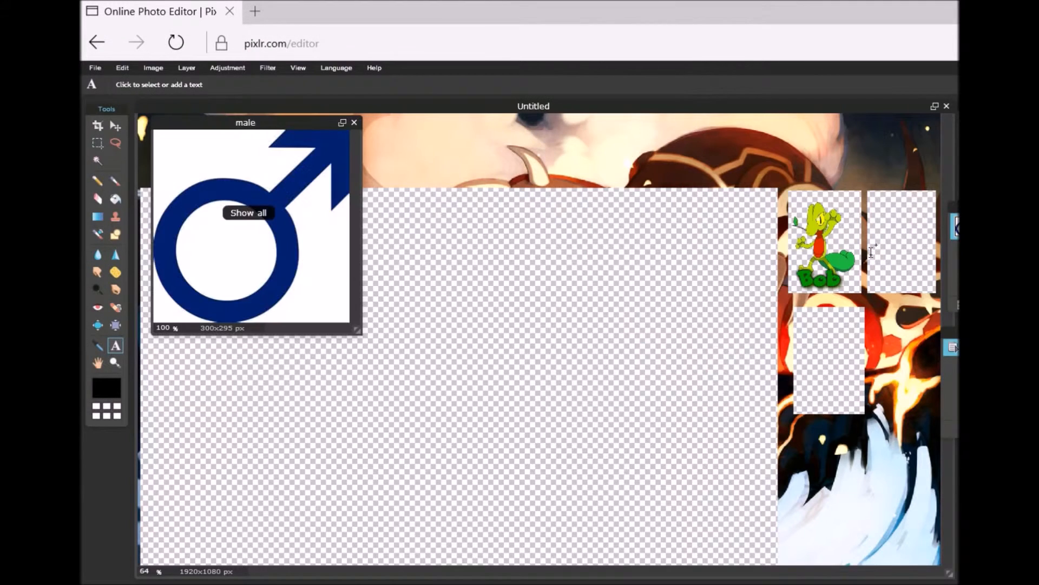
left_click_drag(955, 227, 545, 258)
- Cut away the white areas inside and around the male symbol using the Wand tool at tolerance 21
left_click(97, 160)
left_click(182, 193)
left_click(123, 68)
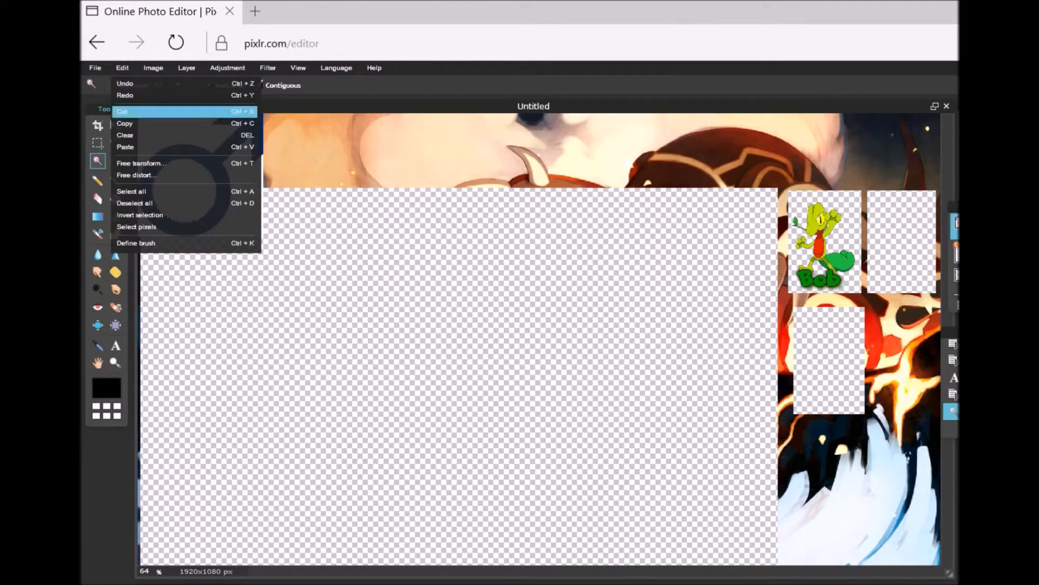
left_click(135, 113)
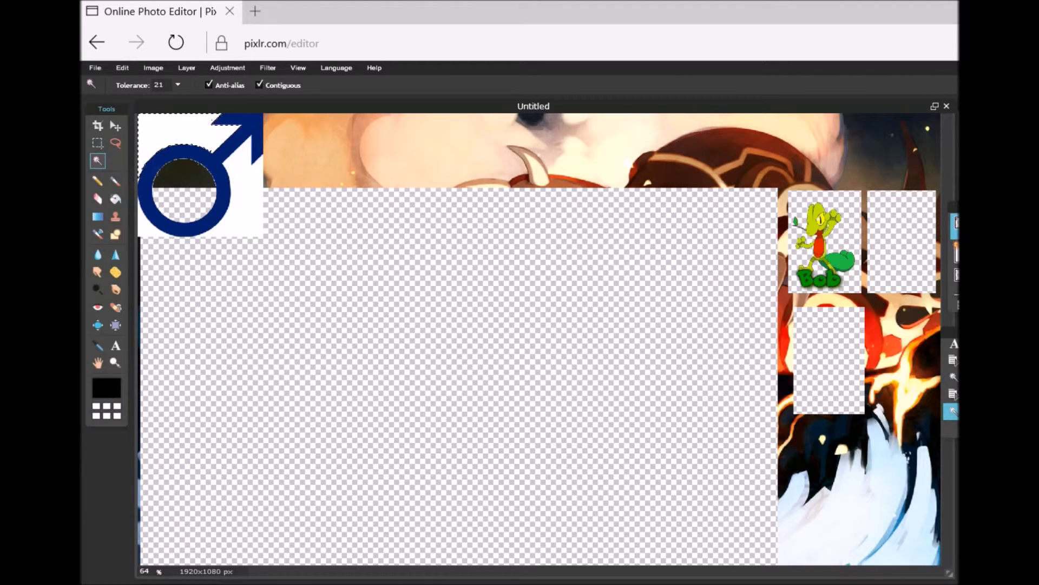
left_click(122, 68)
left_click(136, 111)
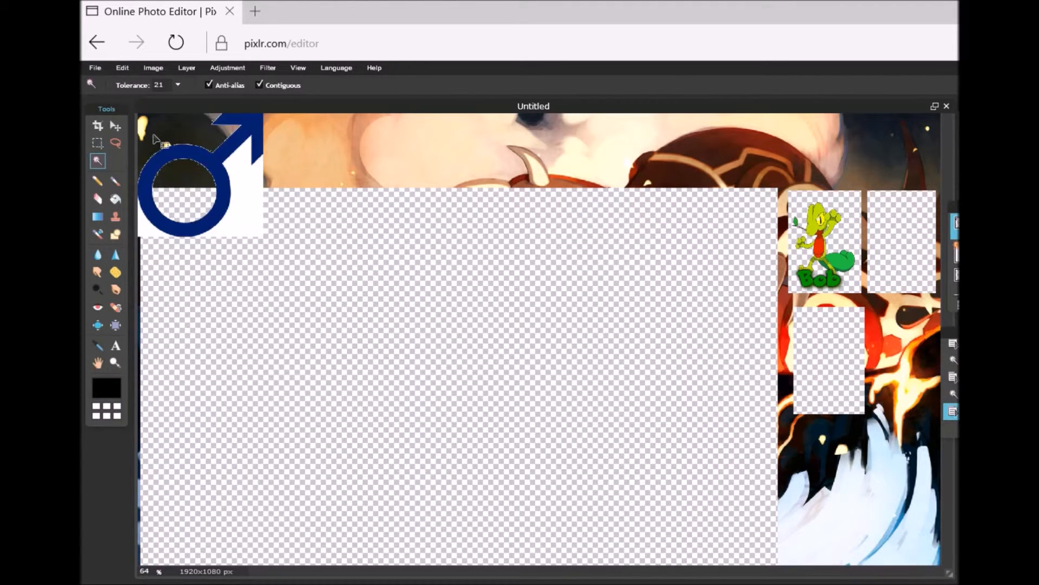
left_click(232, 170)
left_click(122, 68)
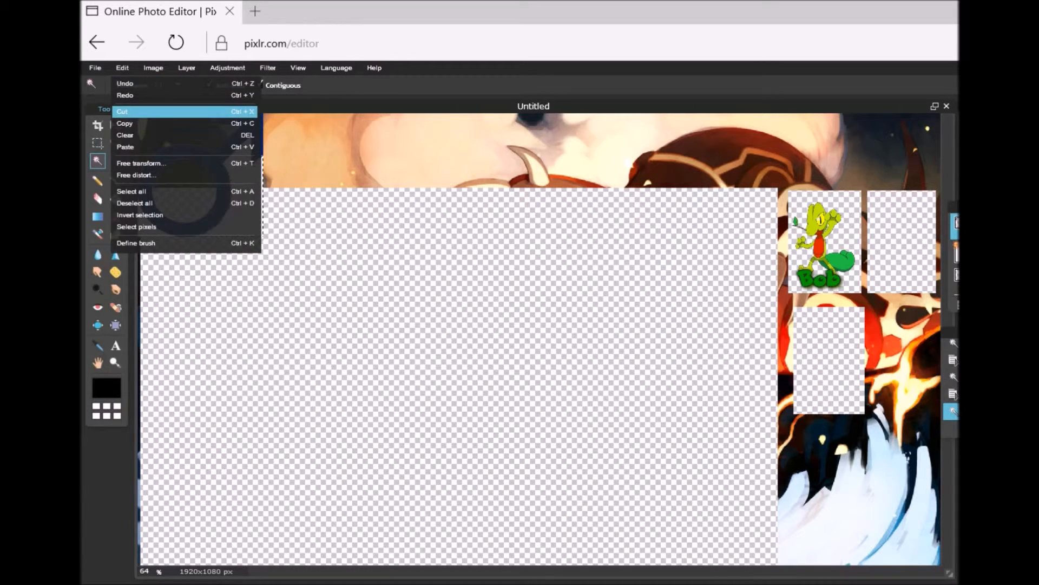
left_click(124, 111)
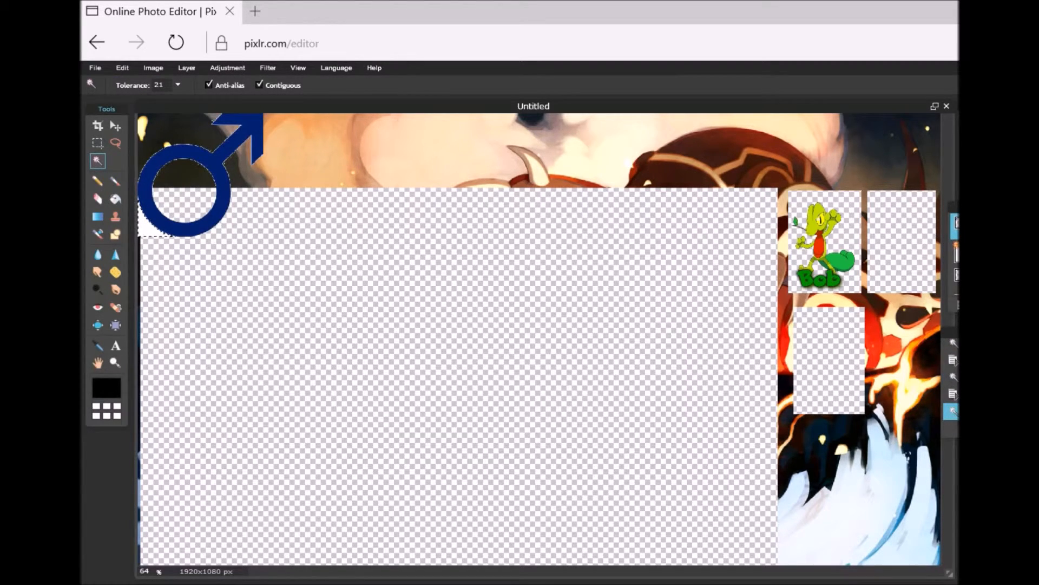
left_click(122, 68)
left_click(125, 147)
- Scale the male symbol down with Free transform, place it over Treecko in the first small cutout, and apply the changes
left_click(115, 125)
left_click_drag(168, 163, 447, 271)
left_click(122, 68)
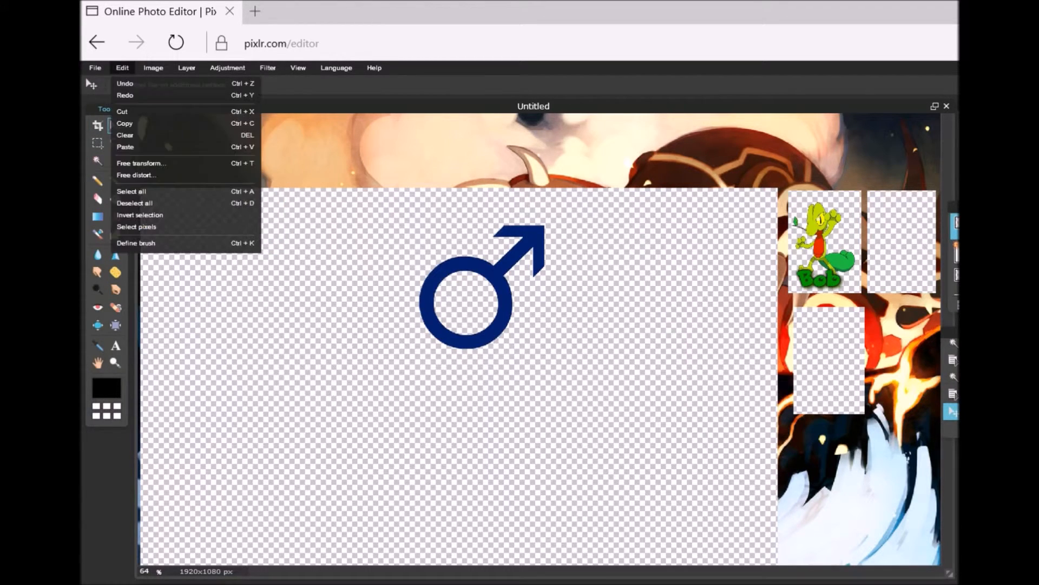
left_click(130, 164)
left_click_drag(417, 226, 813, 248)
key("Return")
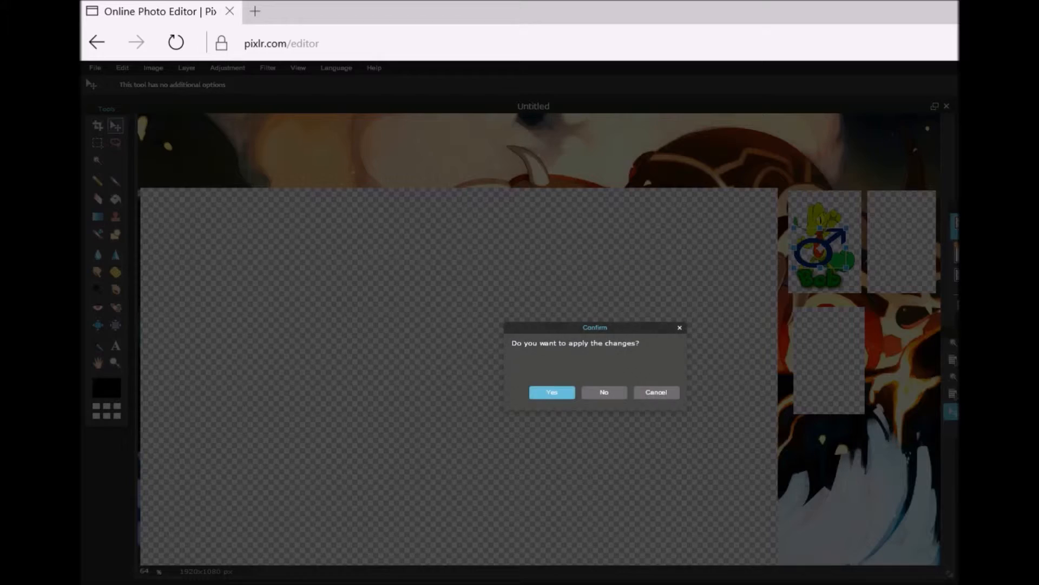
key("Return")
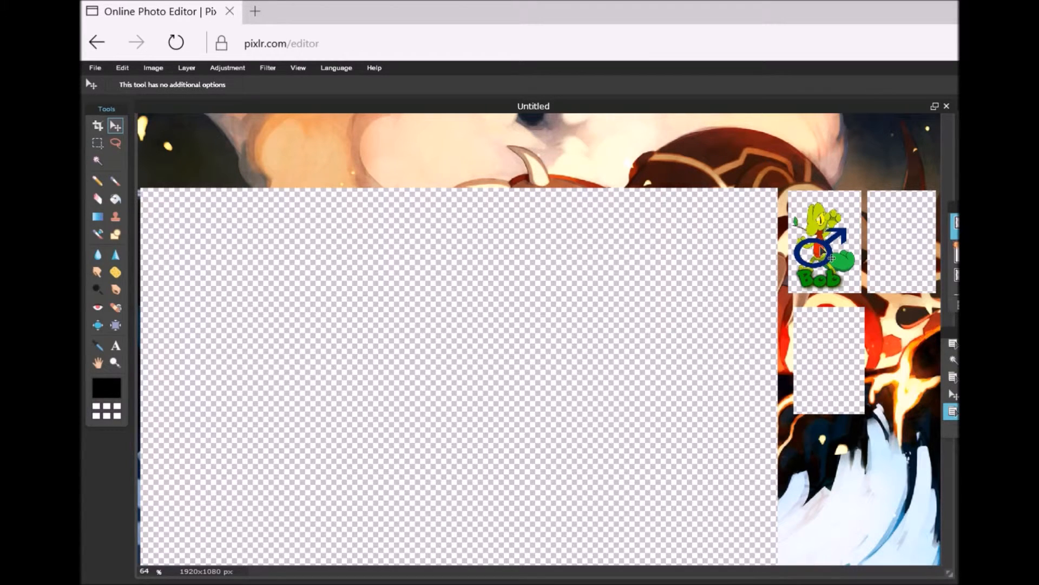
- Try erasing part of Treecko on its layer with the Eraser tool at brush size 50, and undo the erasing
left_click(97, 143)
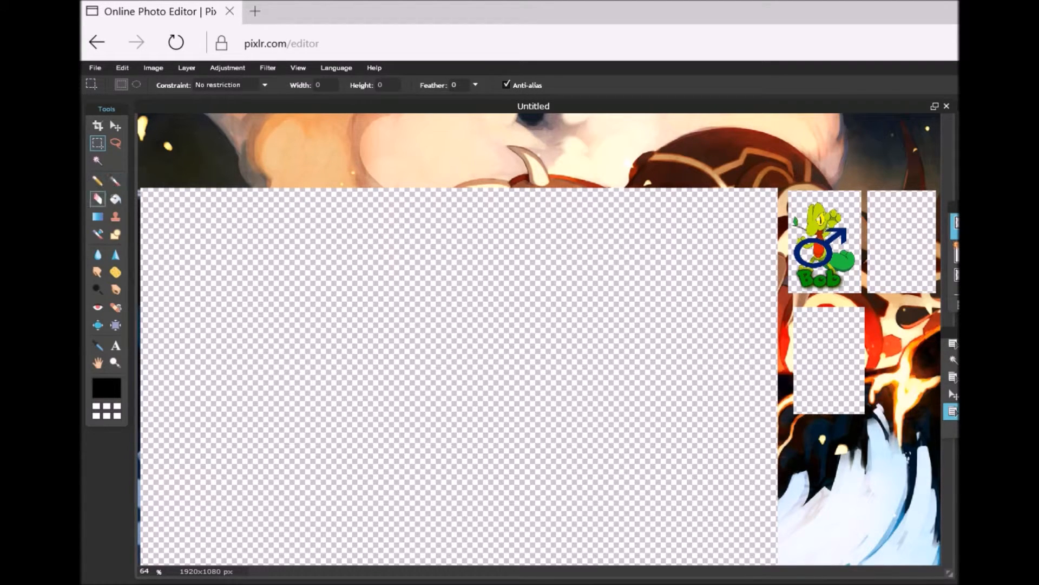
left_click(98, 199)
left_click(821, 223)
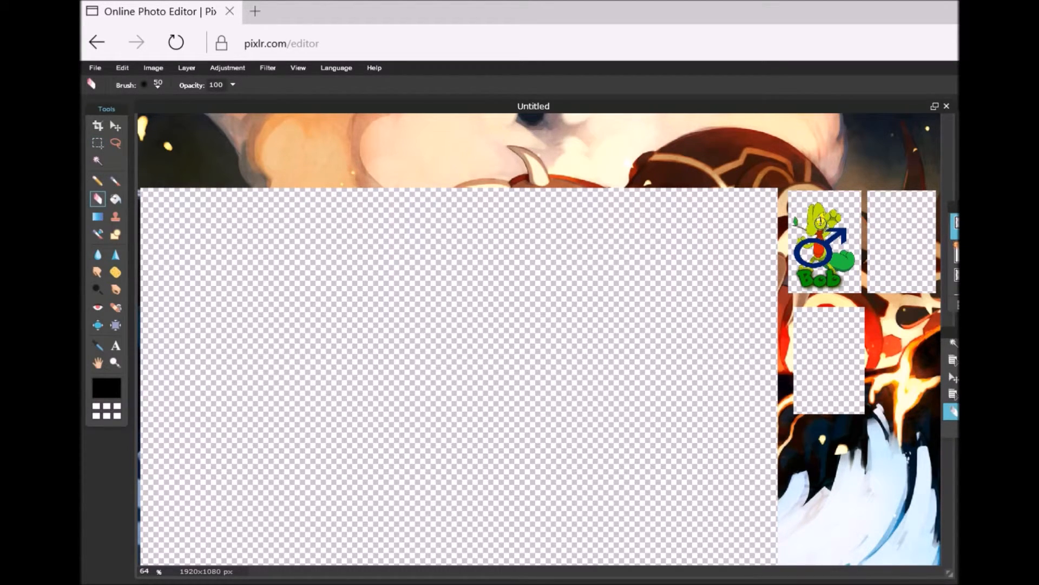
key("ctrl+z")
left_click(955, 252)
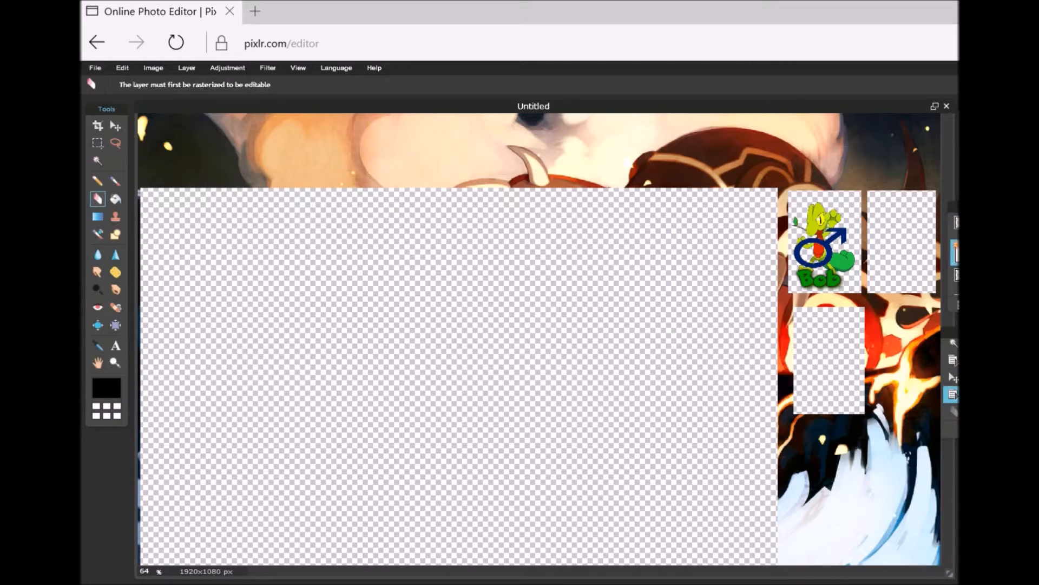
left_click(955, 279)
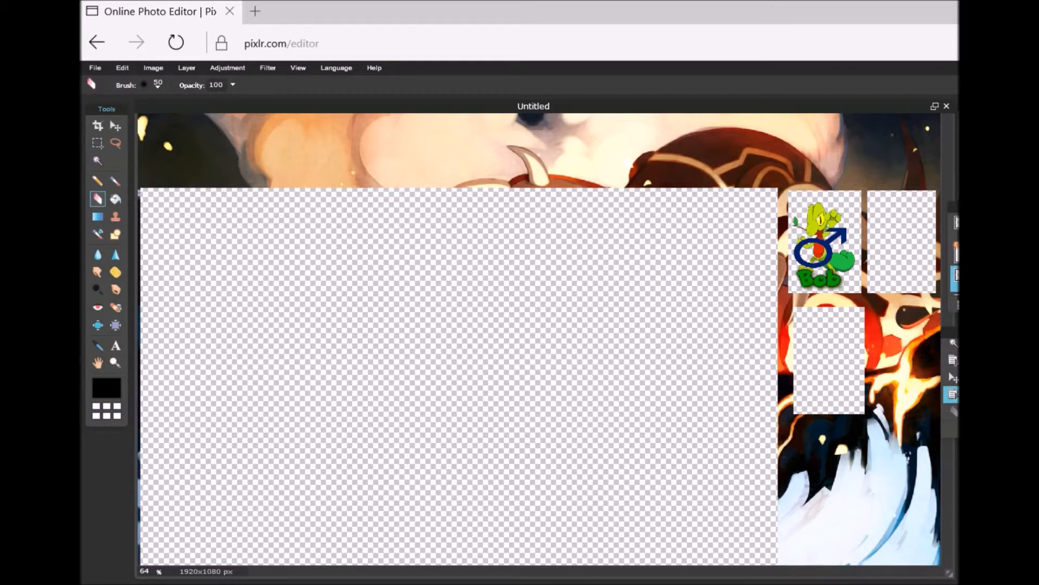
scroll(955, 253, "down", 2)
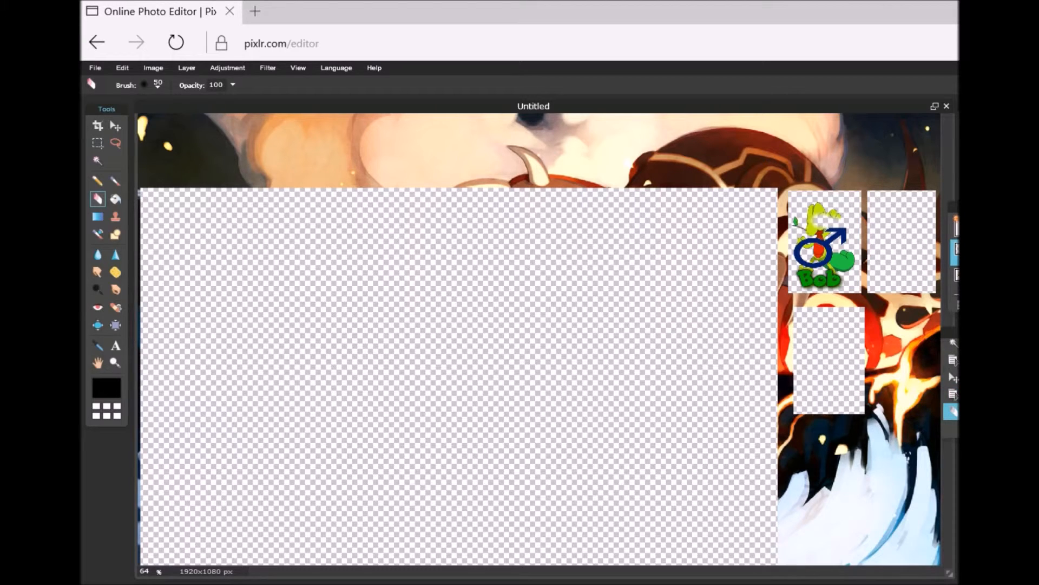
left_click(115, 125)
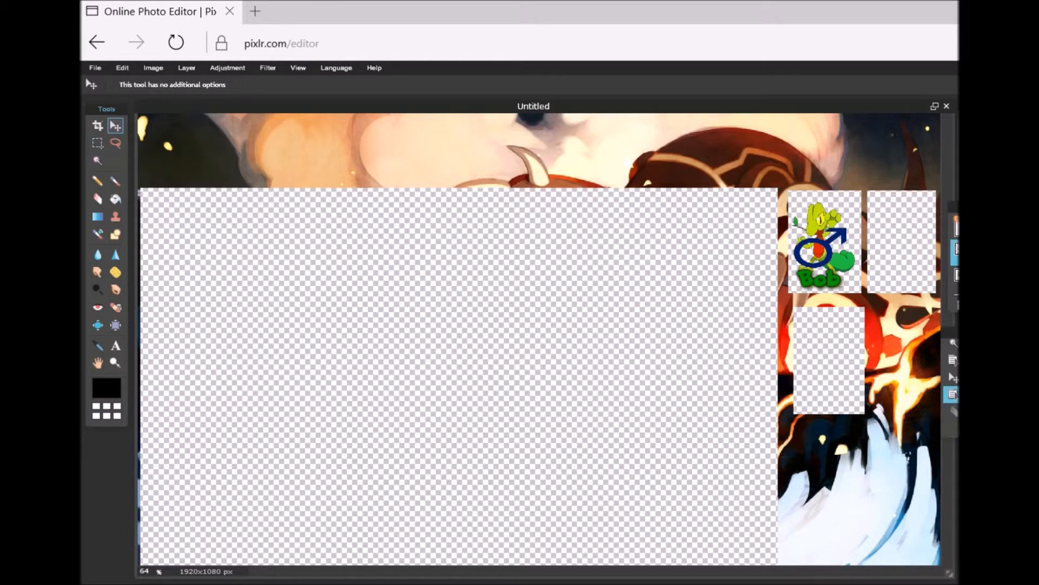
- Try cutting Treecko out of the first small cutout with a rectangular selection, and undo the cut and the selection
left_click(98, 143)
left_click_drag(793, 198, 857, 290)
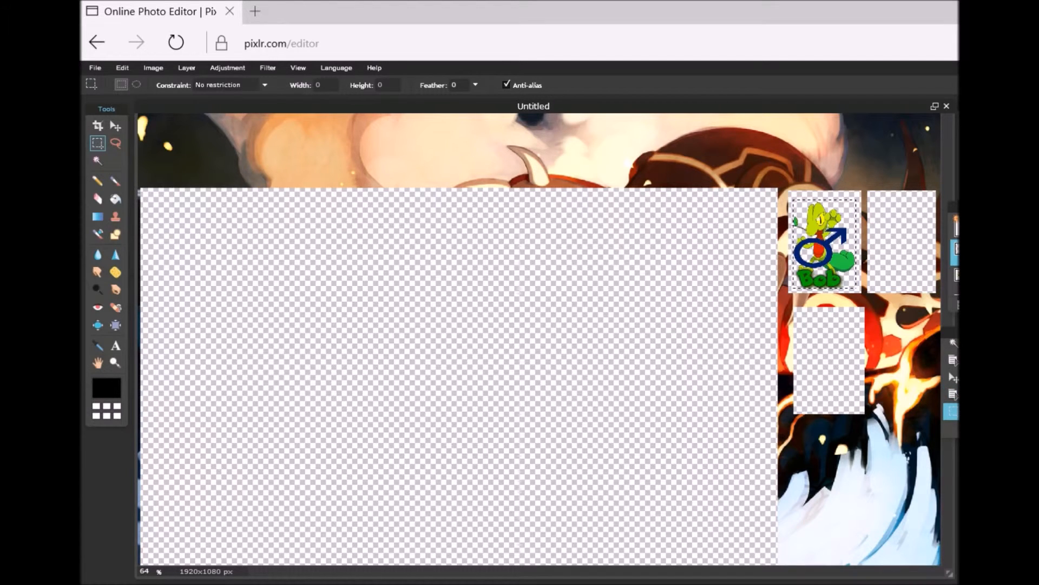
left_click(122, 67)
mouse_move(154, 68)
left_click(123, 112)
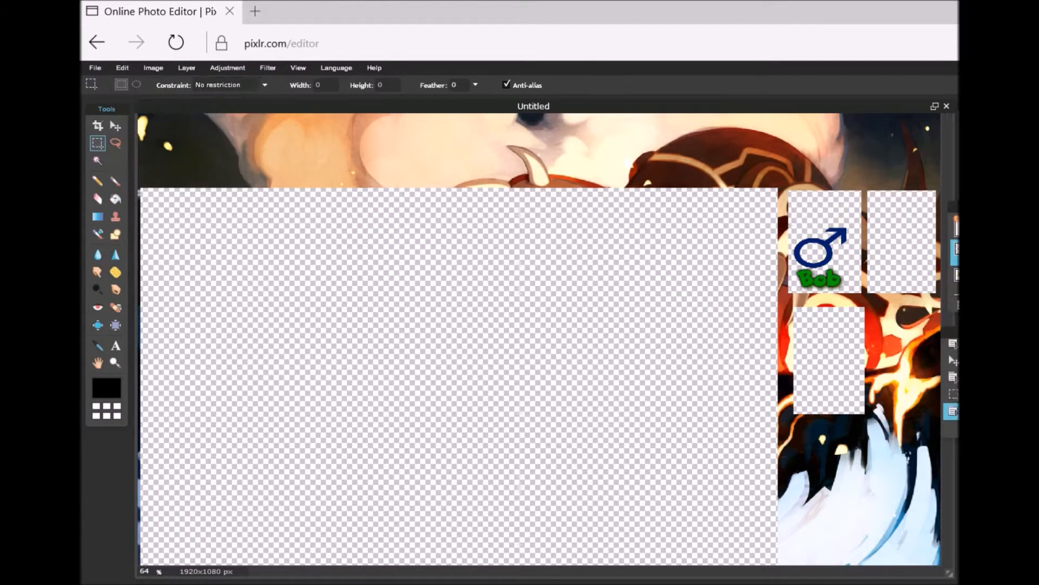
key("ctrl+z")
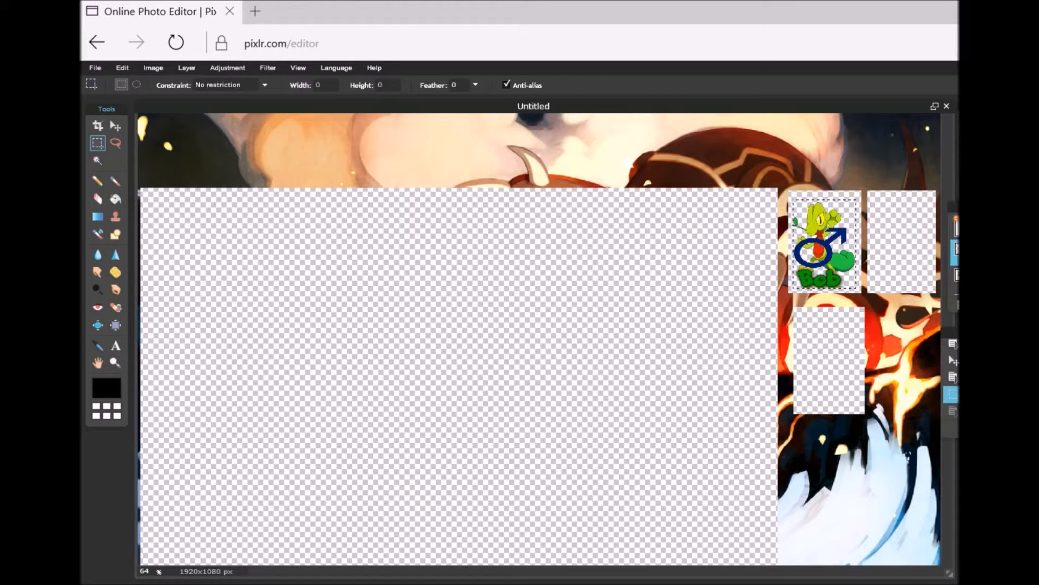
key("ctrl+z")
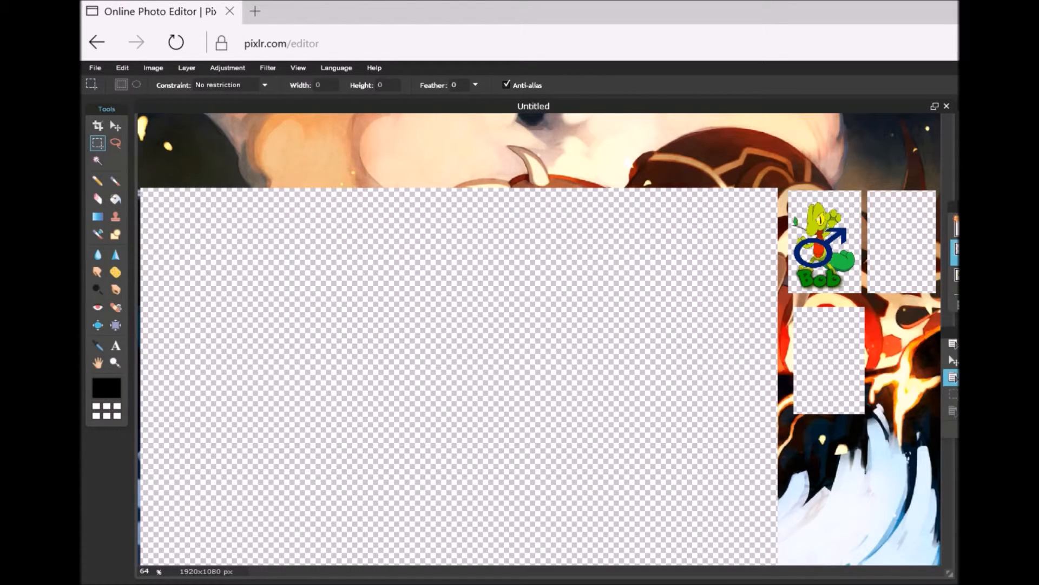
- Open the image omega-ruby-logo.jpg and place it on the overlay as a separate layer
left_click(115, 126)
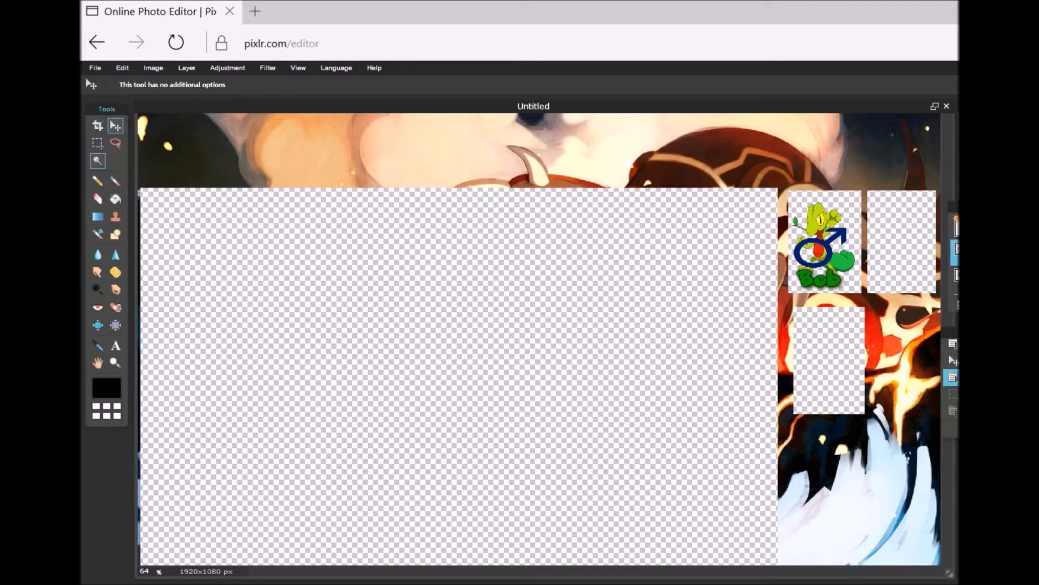
left_click(95, 68)
left_click(109, 95)
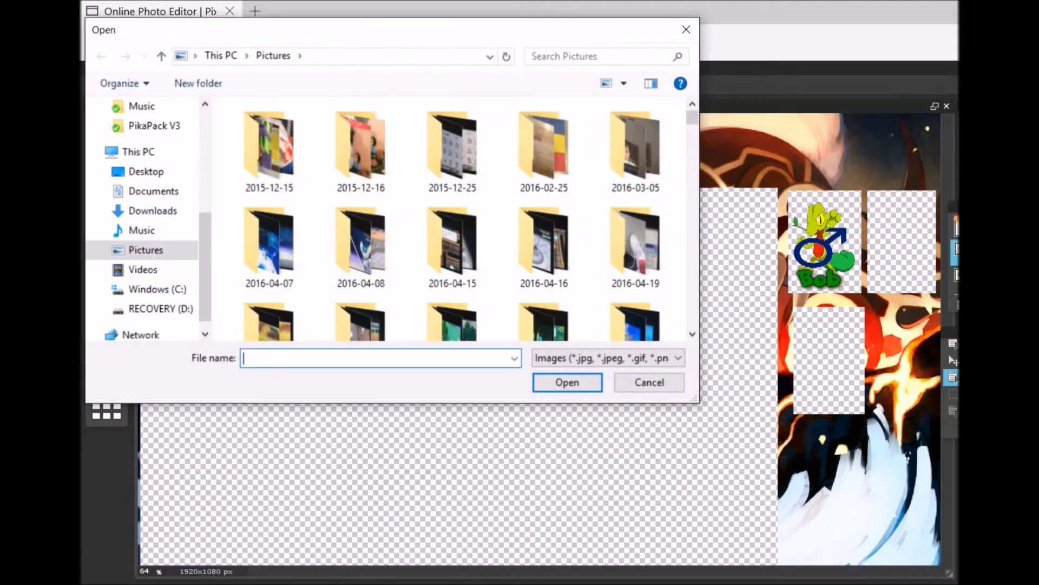
type("Ome")
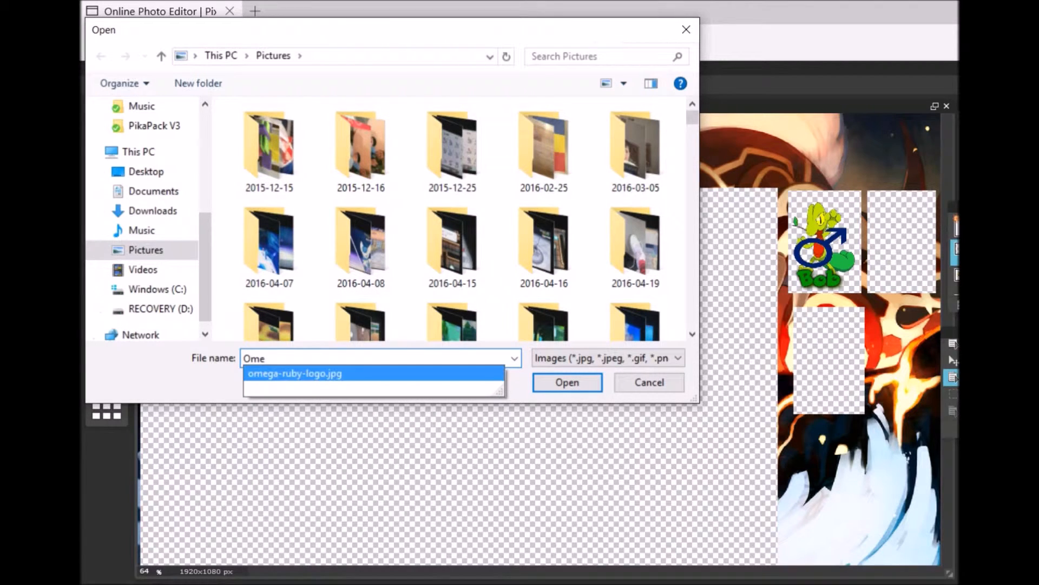
key("Return")
left_click(567, 382)
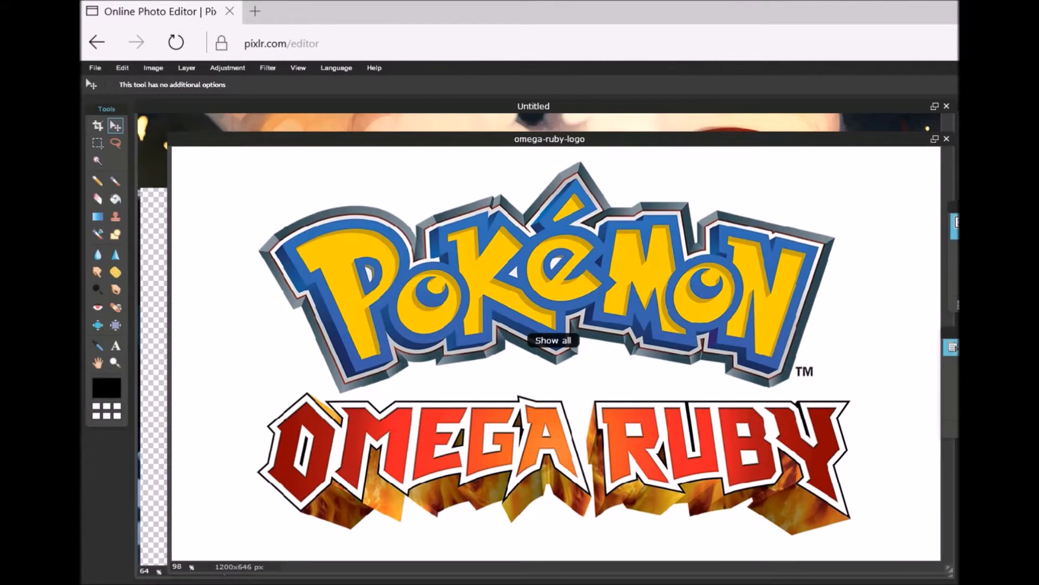
left_click_drag(955, 225, 809, 123)
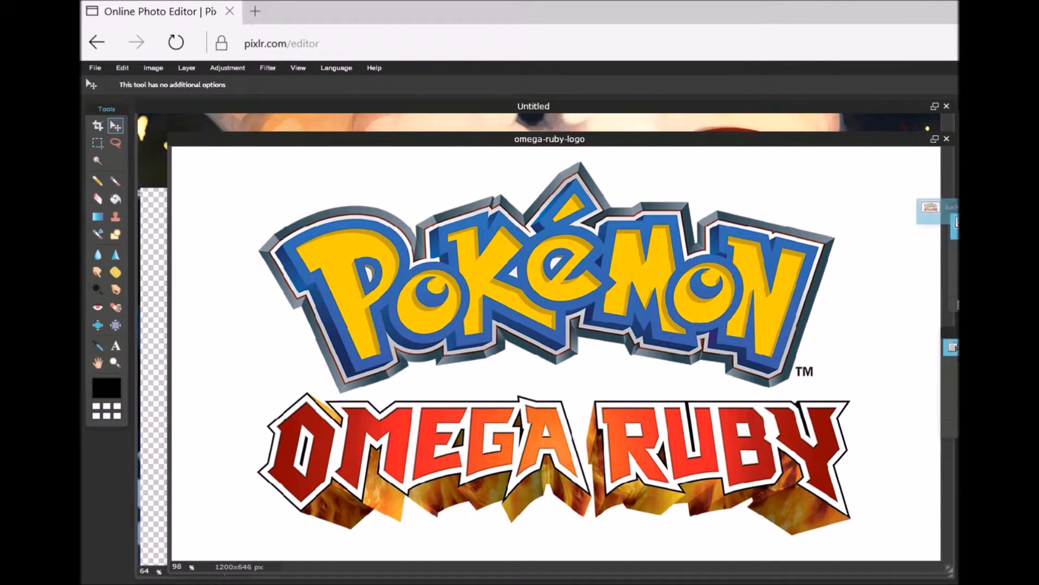
left_click_drag(955, 207, 765, 120)
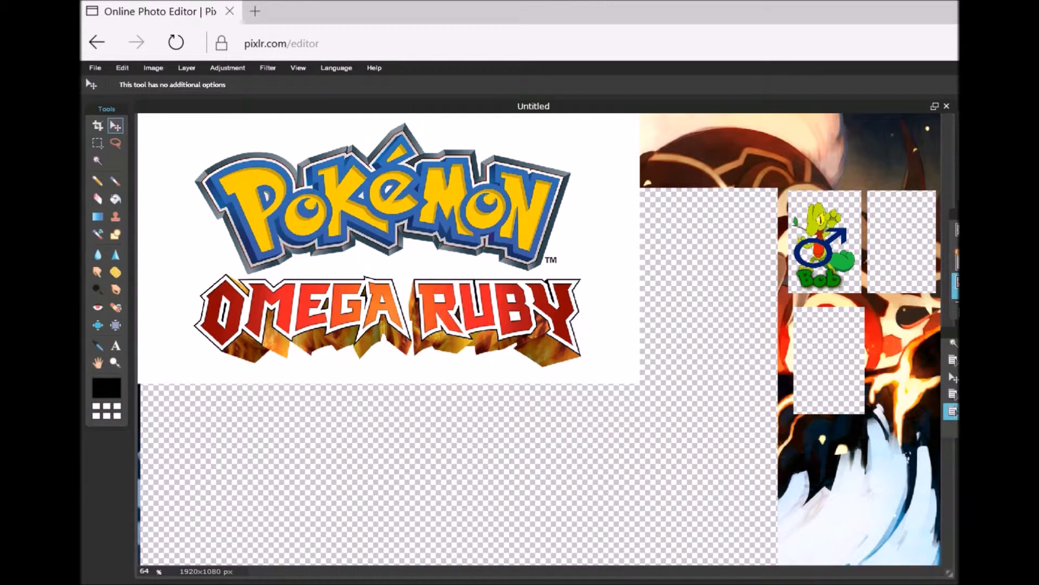
- Select the logo's white background with the Wand tool, invert the selection, and copy and paste the logo as a new layer
left_click(98, 160)
left_click(162, 148)
left_click(122, 68)
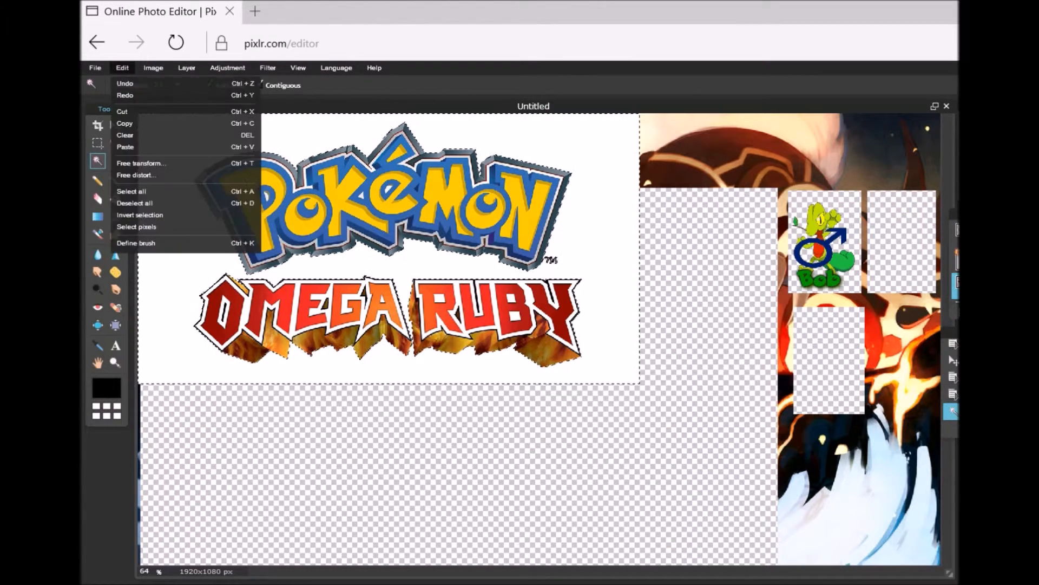
left_click(138, 216)
left_click(122, 68)
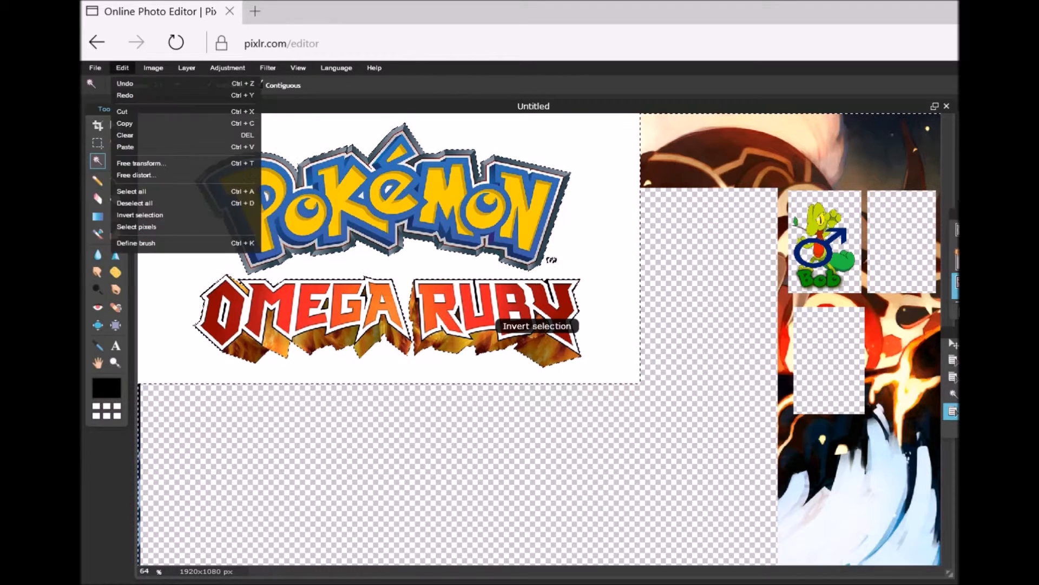
left_click(125, 123)
left_click(122, 68)
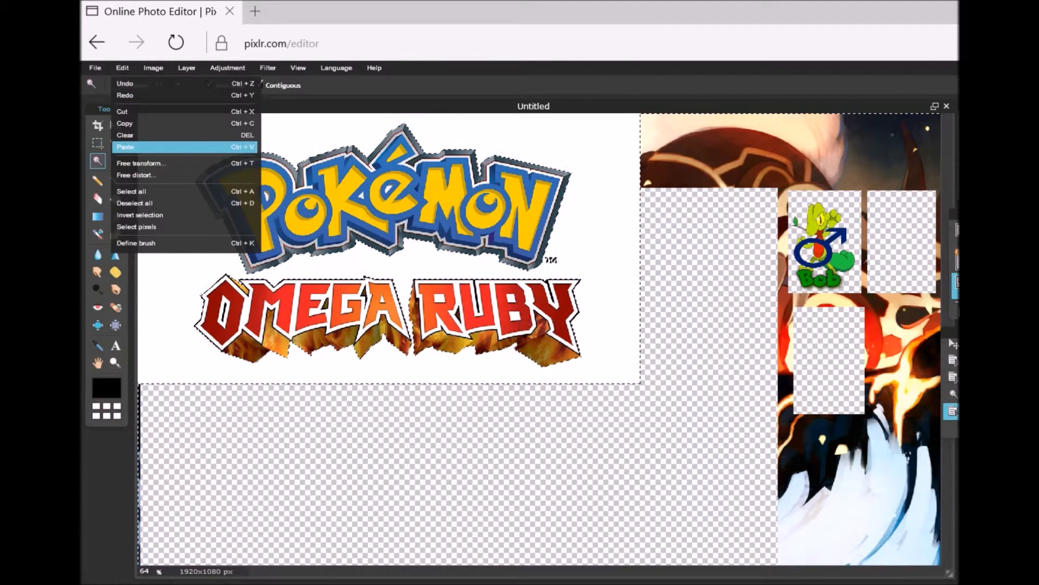
left_click(125, 147)
- Hide the Background copy layer that holds the original logo with its white background
left_click_drag(955, 213, 597, 208)
scroll(660, 249, "down", 1)
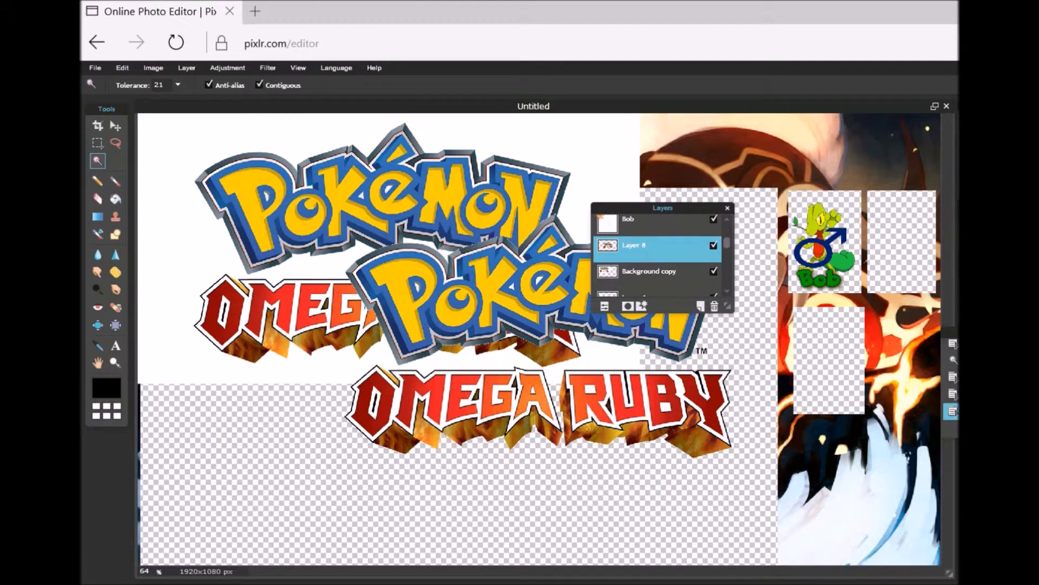
left_click(714, 271)
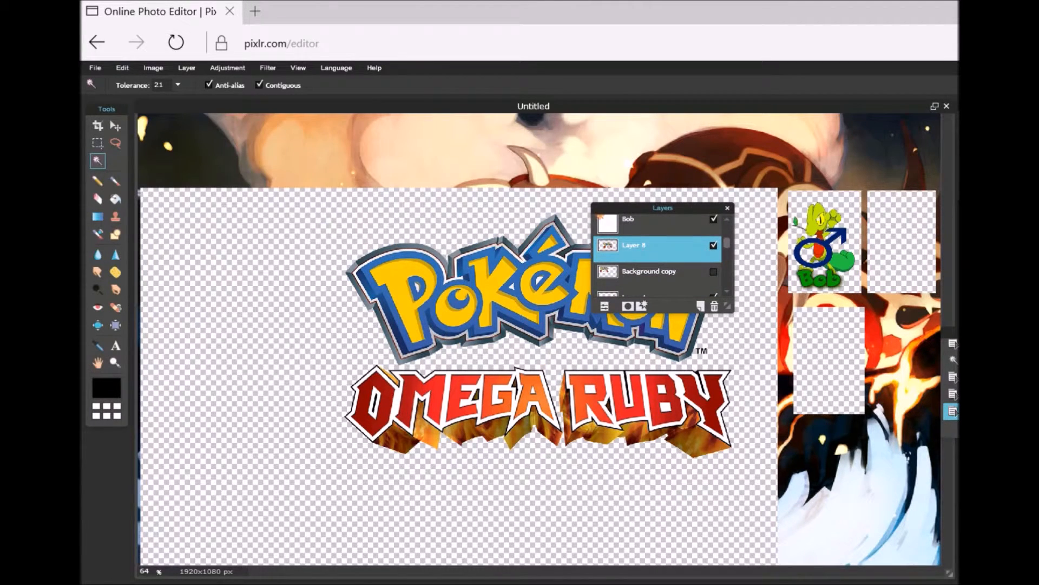
left_click_drag(597, 207, 952, 213)
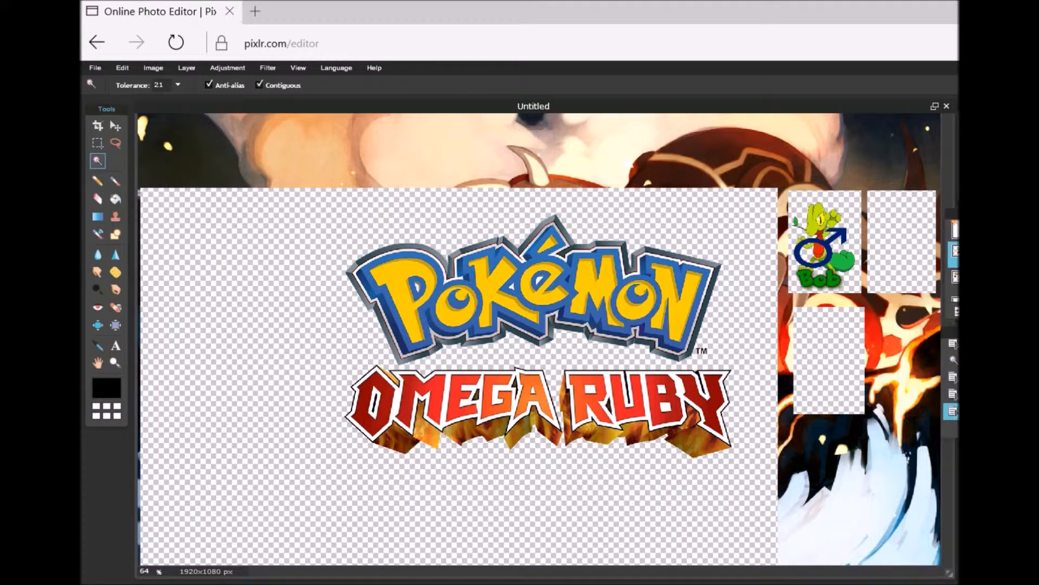
- Scale the Omega Ruby logo down with Free transform, place it above the small cutouts, and apply the changes
left_click(115, 126)
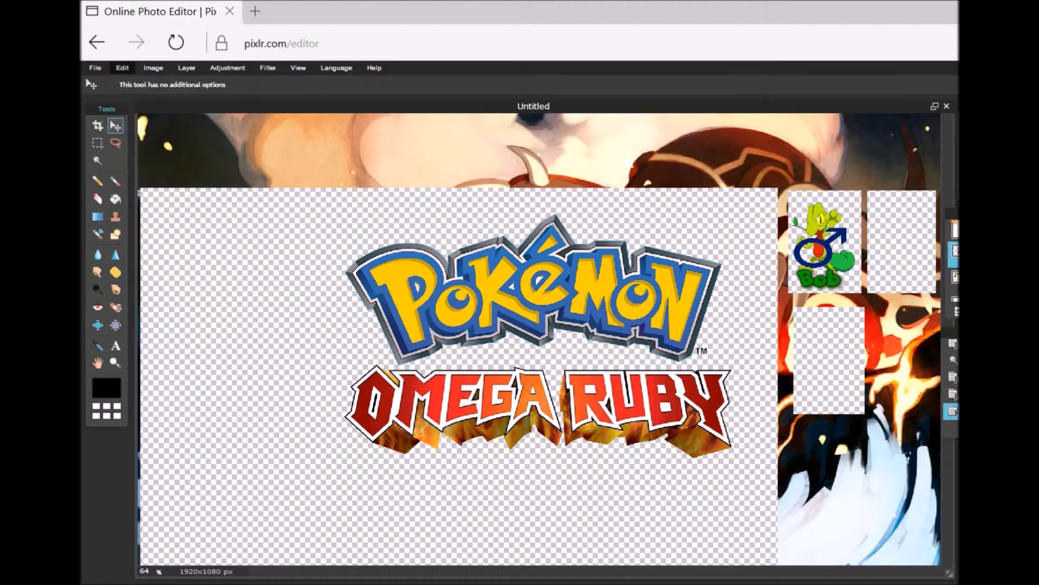
left_click(123, 68)
left_click(140, 163)
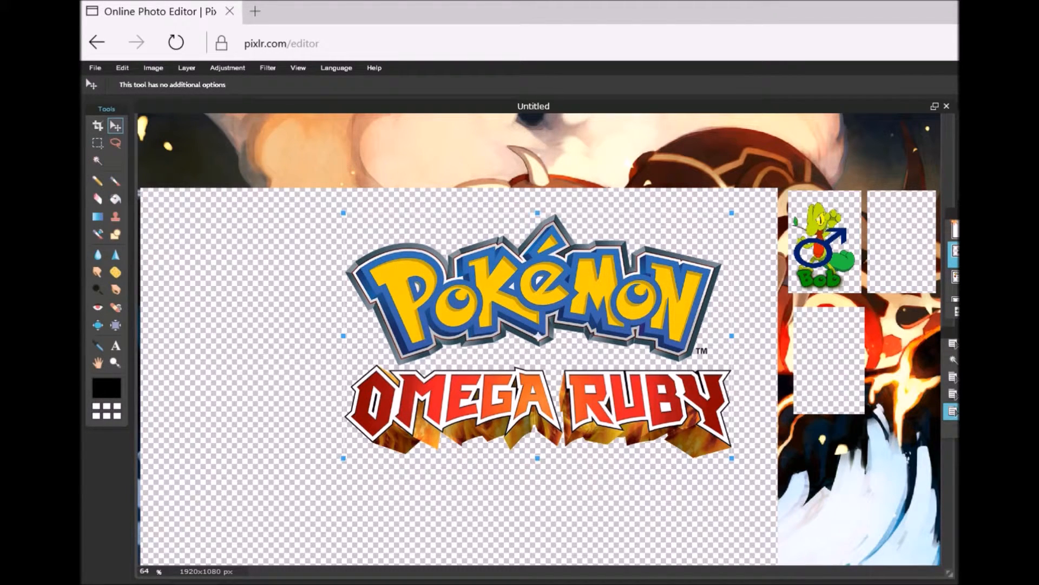
left_click_drag(342, 212, 796, 140)
left_click_drag(823, 179, 825, 161)
key("Return")
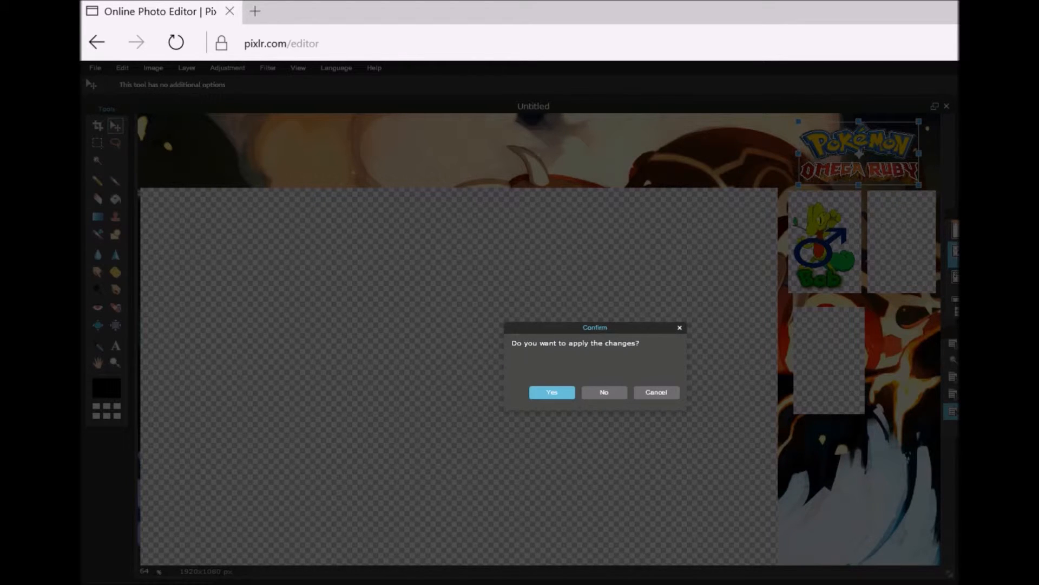
key("Return")
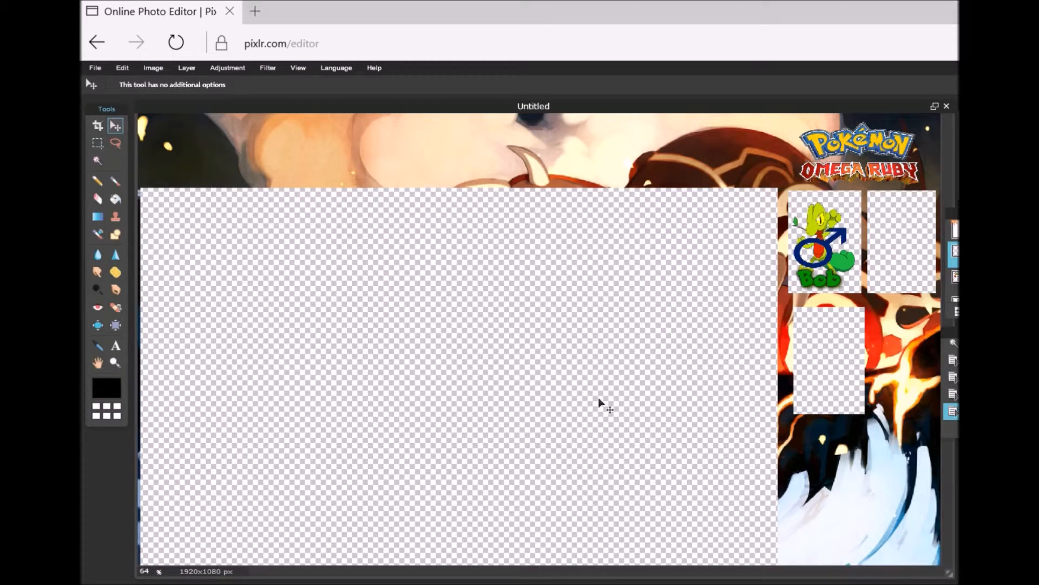
- Add the text "Deaths" above the large cutout's left end in orange-red Ketchum font, size 63, Regular style
key("t")
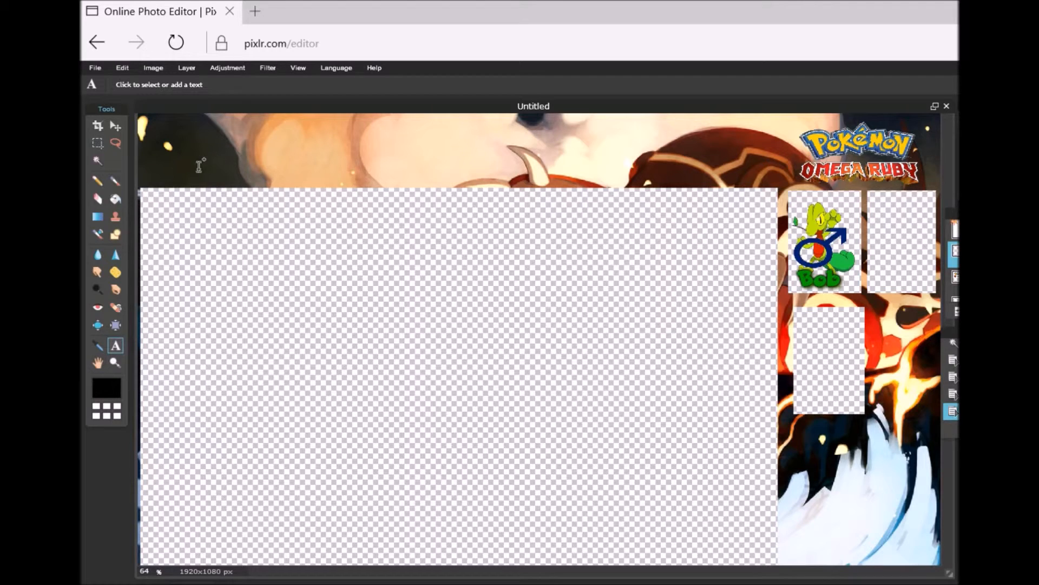
left_click(161, 162)
type("D")
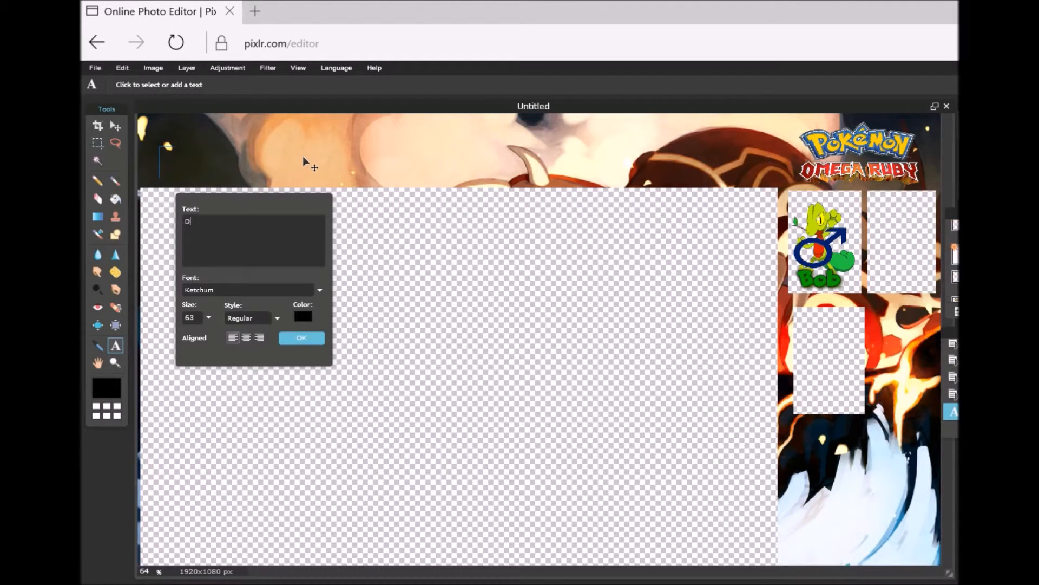
type("eaths")
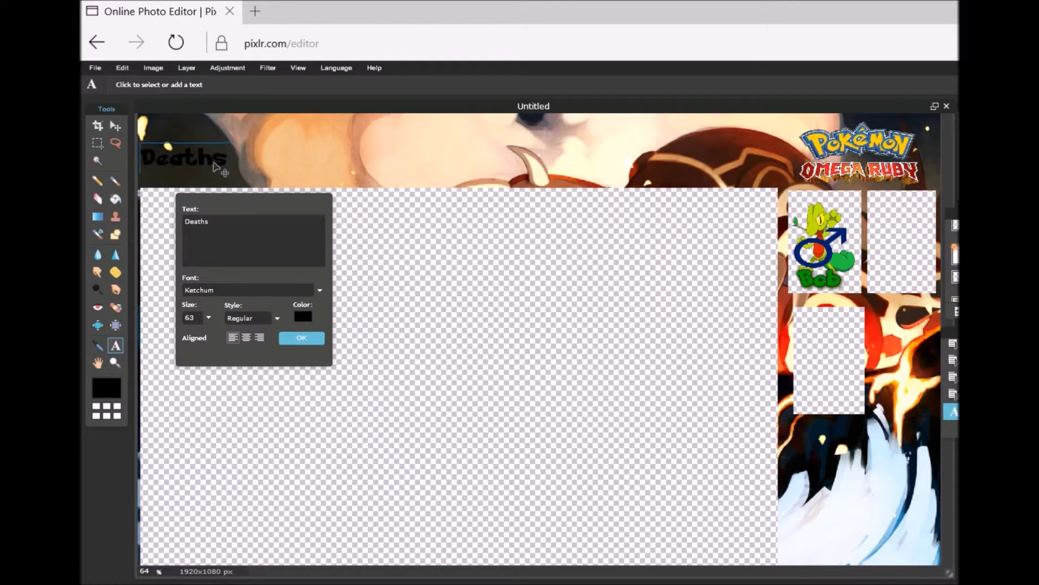
left_click(303, 317)
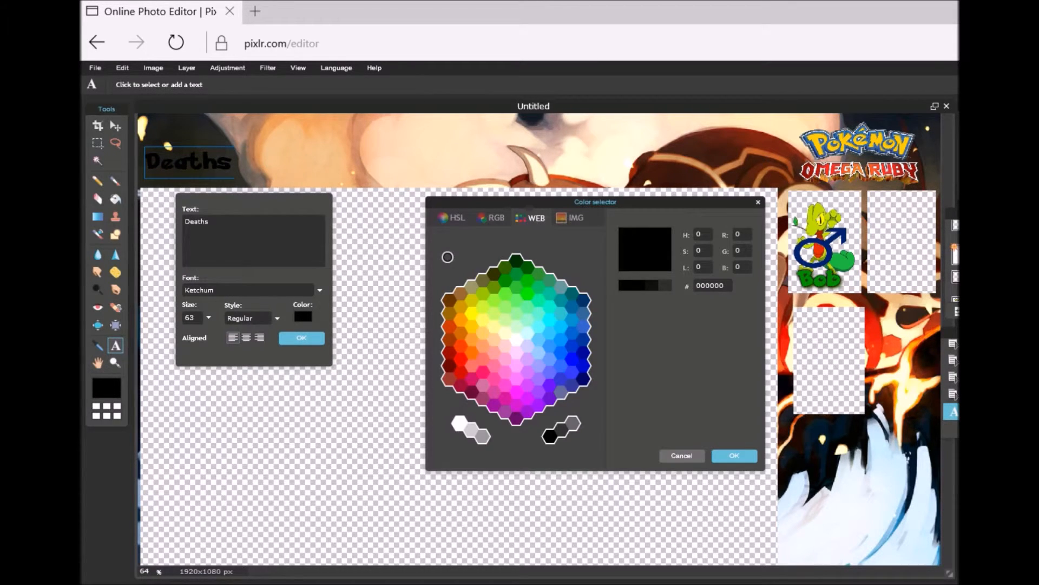
left_click(446, 320)
left_click(735, 456)
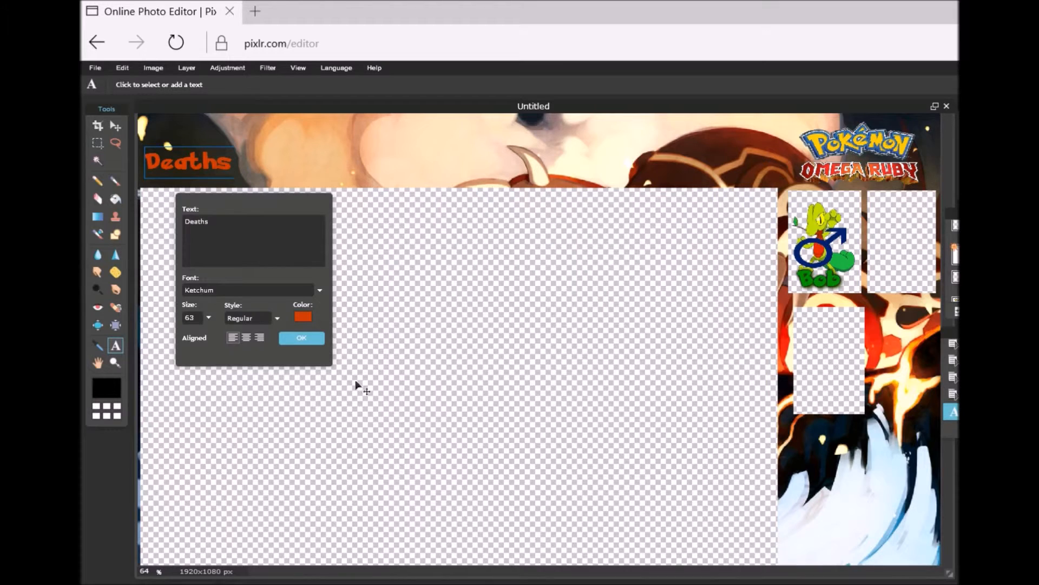
left_click(301, 337)
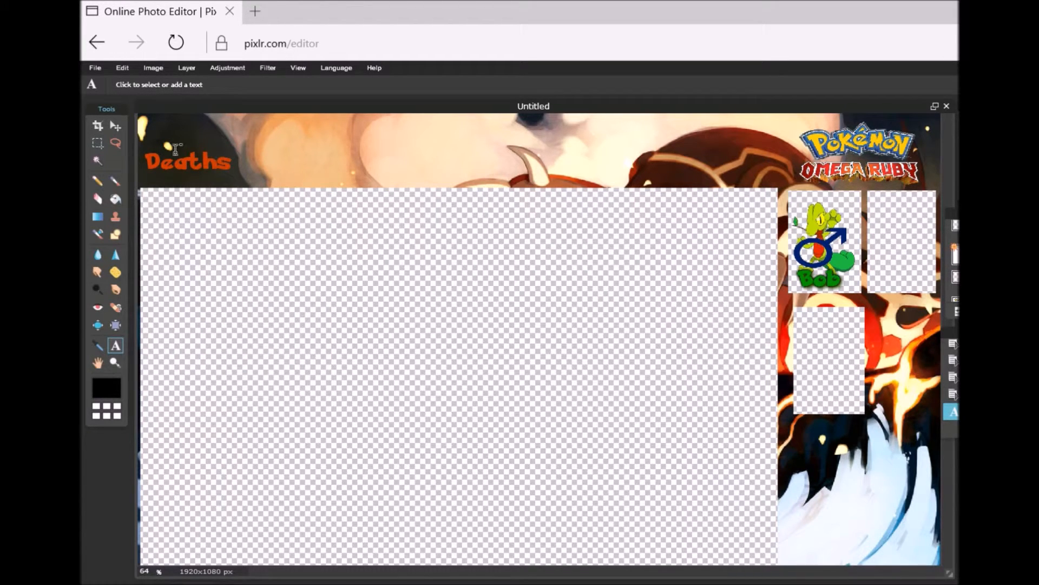
- Move the Deaths text slightly down so that it sits just above the large cutout
left_click(184, 168)
left_click_drag(200, 156, 198, 165)
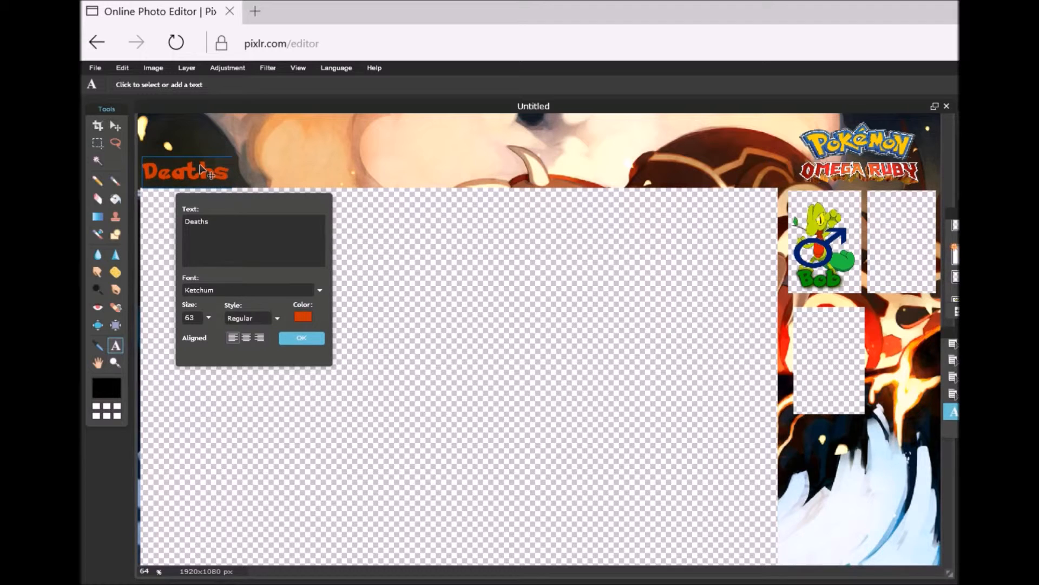
left_click(301, 338)
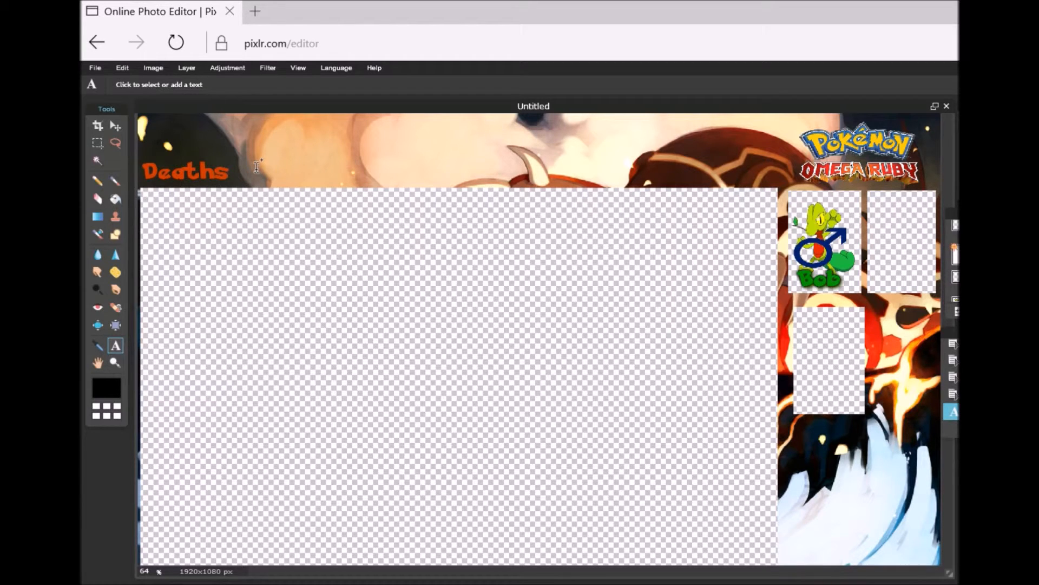
- Open wingul.png from the Pictures folder and bring its layer into the overlay image
left_click(96, 68)
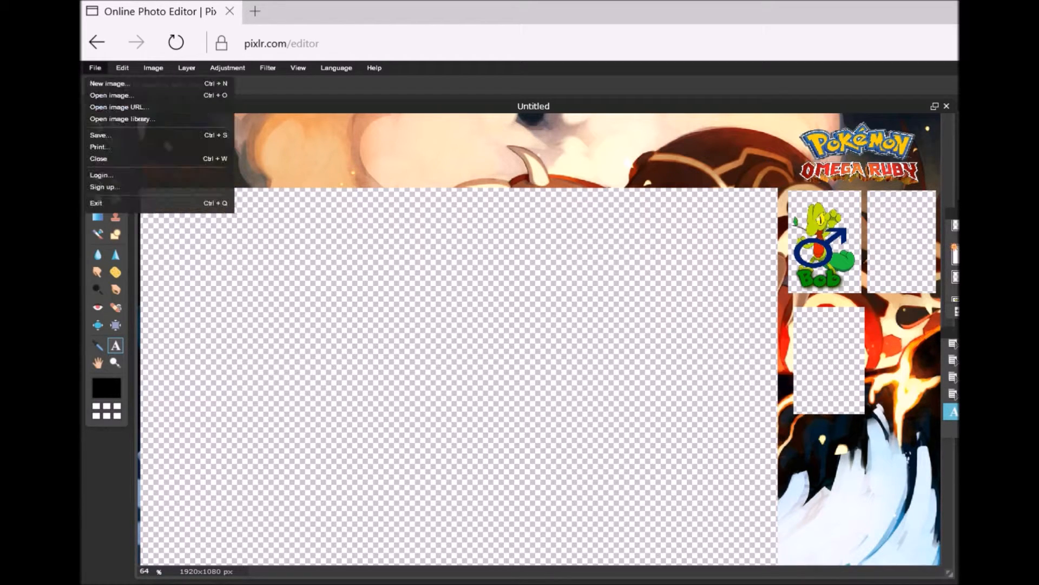
left_click(108, 96)
type("wing")
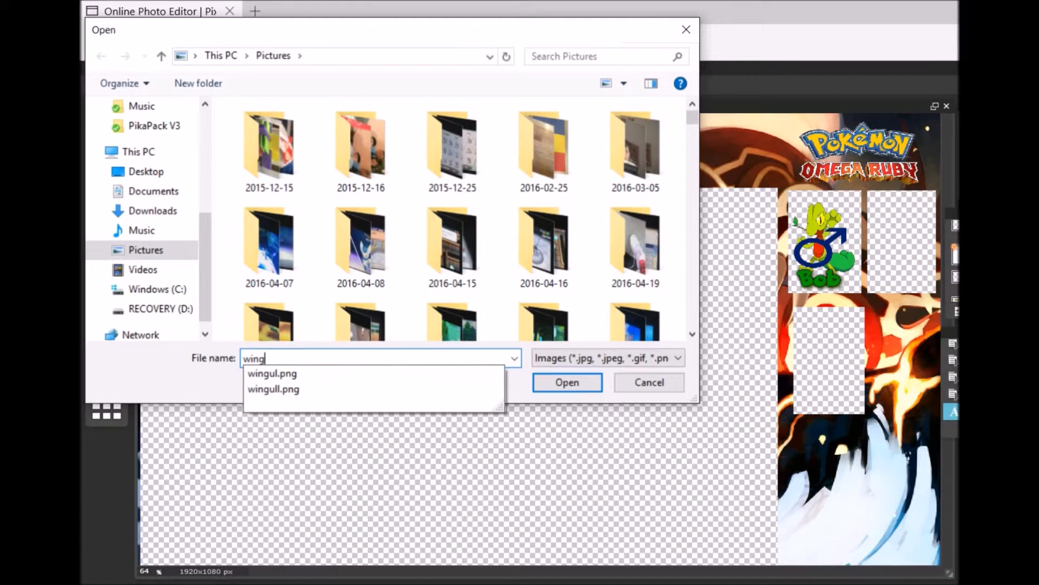
left_click(273, 388)
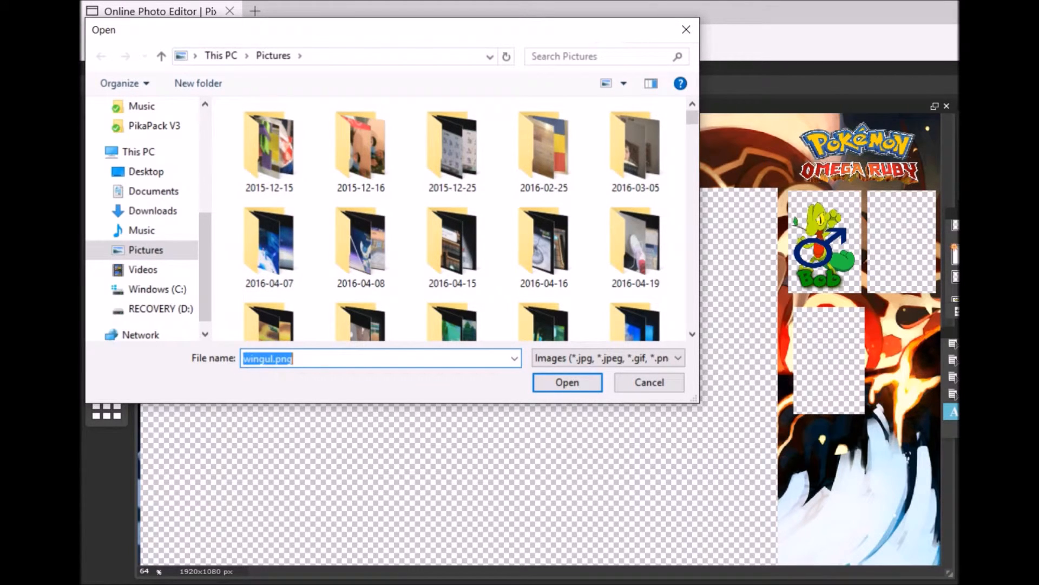
left_click(567, 382)
left_click_drag(954, 232, 779, 234)
- Scale the Wingull picture down with Free transform, place it beside the Deaths text, and apply the changes
left_click(122, 68)
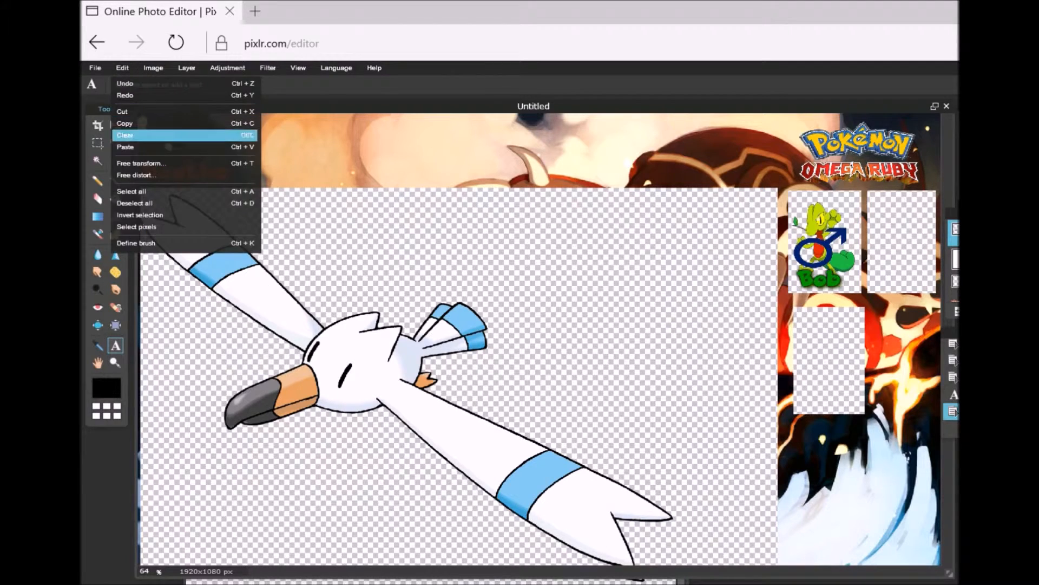
left_click(140, 163)
left_click_drag(141, 202, 296, 326)
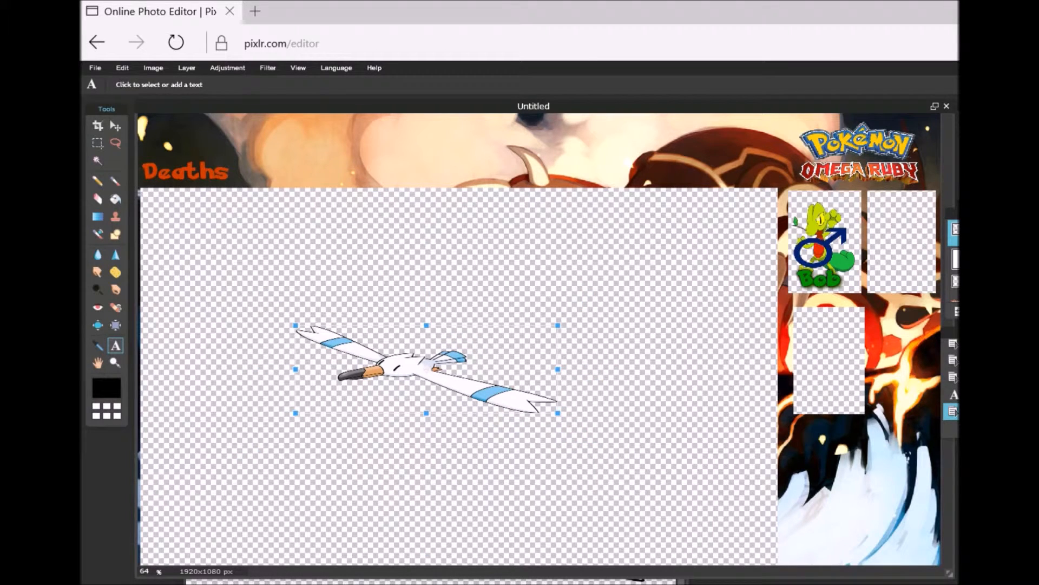
left_click_drag(300, 316, 254, 179)
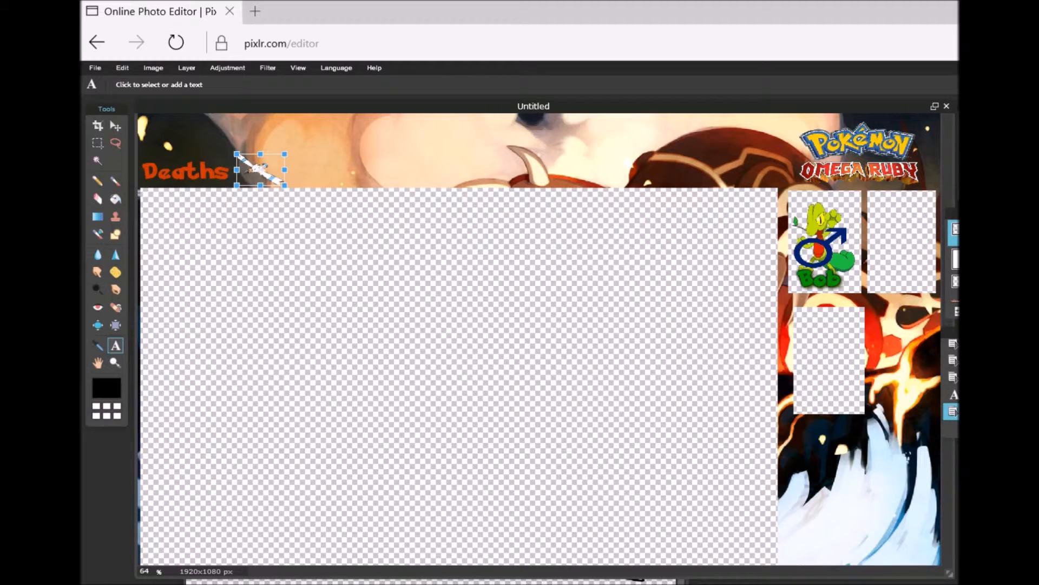
key("Return")
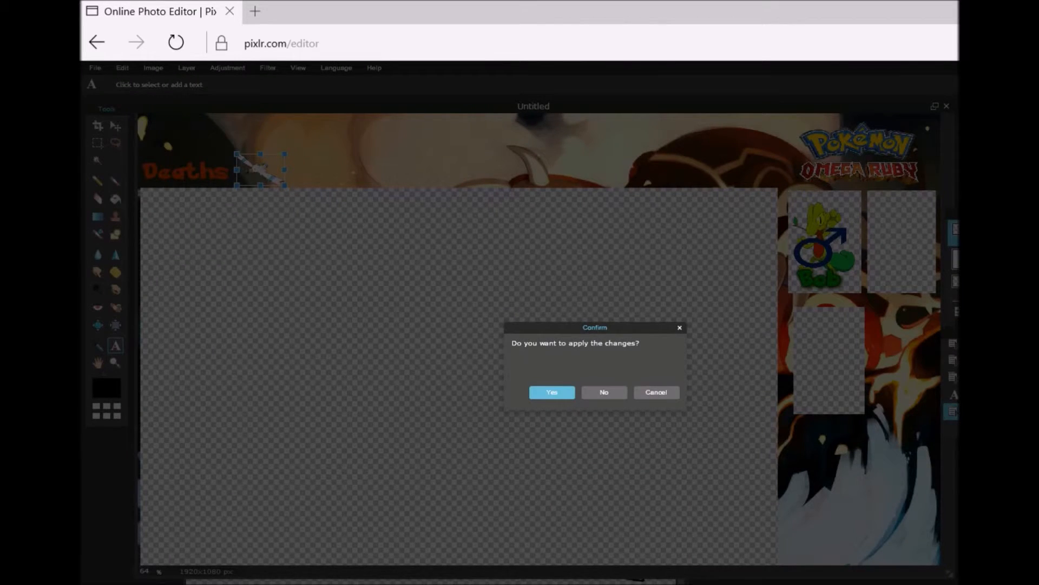
left_click(532, 389)
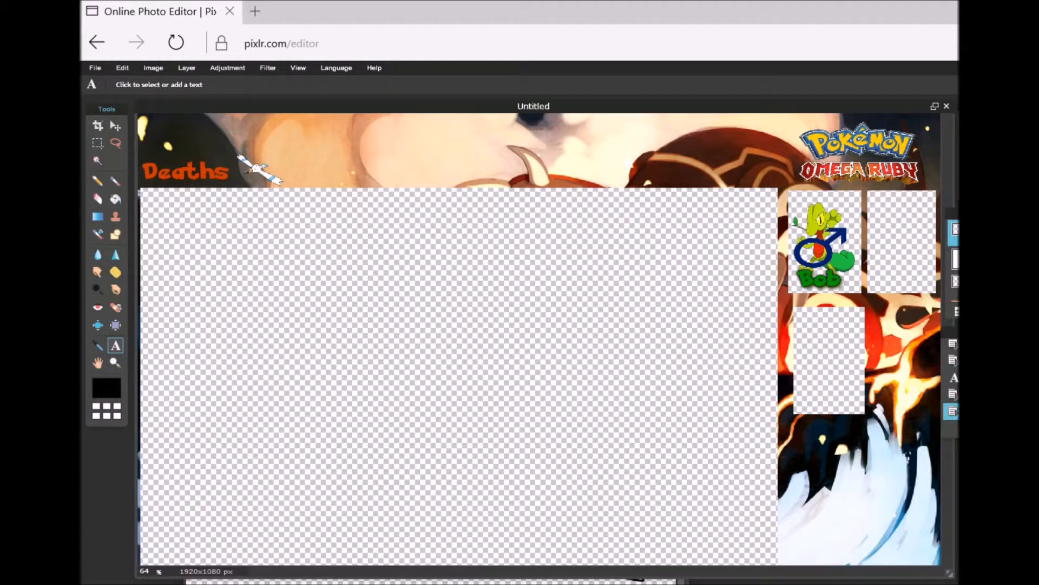
left_click(294, 170)
type("I")
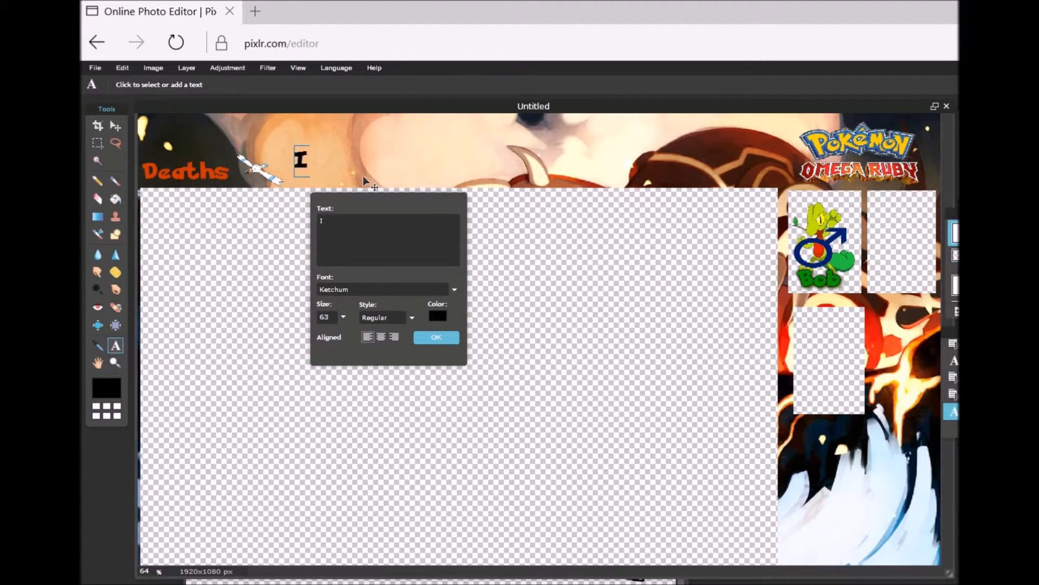
left_click(436, 337)
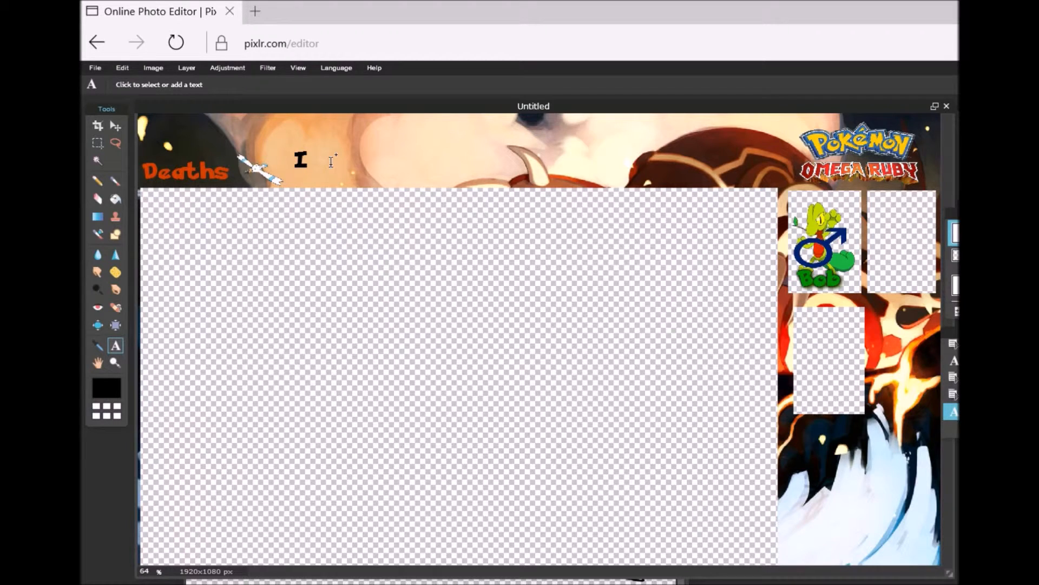
left_click(332, 163)
type("I")
key("BackSpace")
type("1")
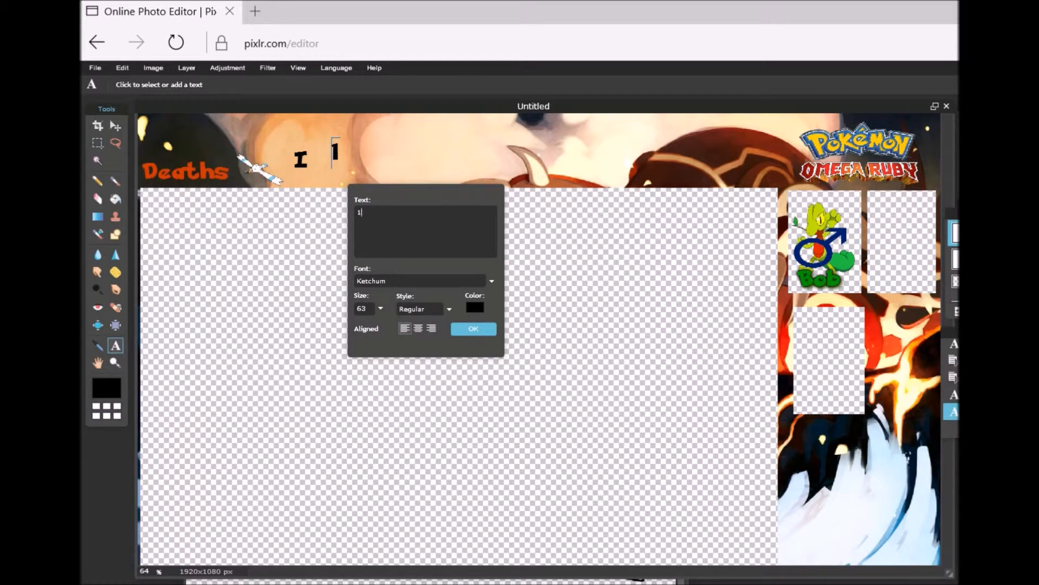
key("BackSpace")
left_click(484, 328)
key("ctrl+z")
key("ctrl+z")
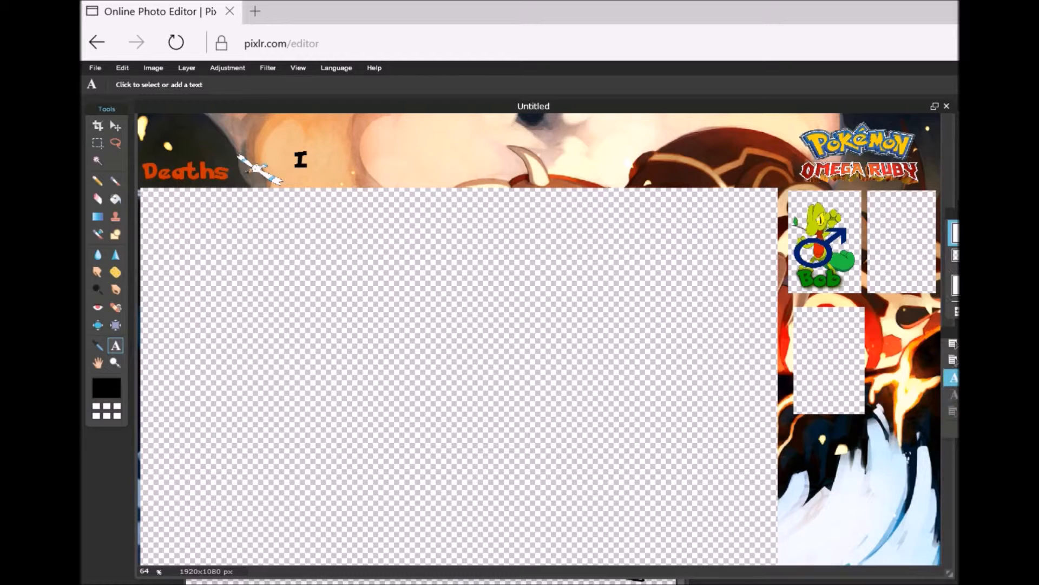
key("ctrl+z")
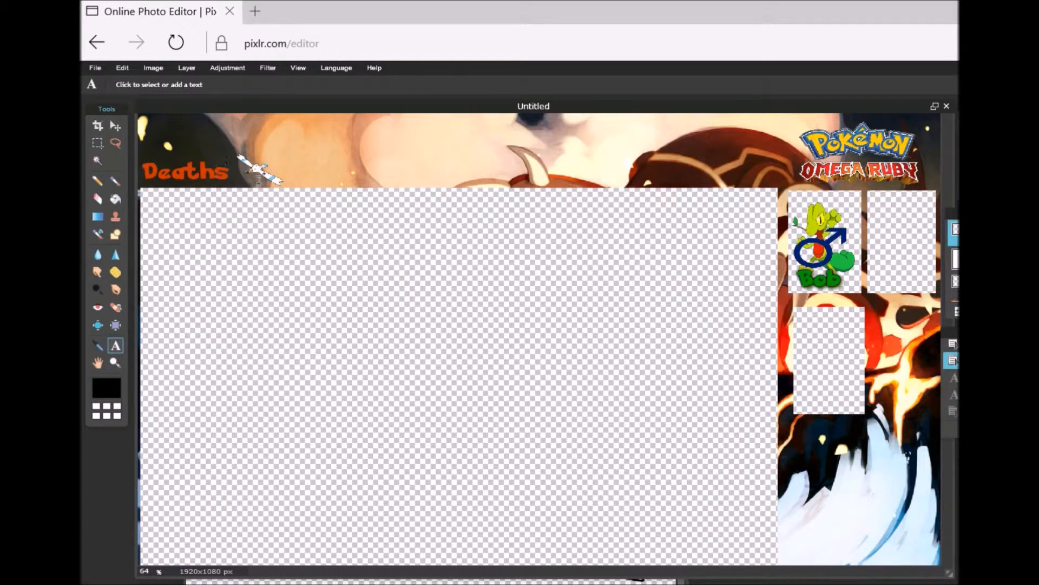
- Add the text "Badges" in Ketchum font, size 63, Regular style, and place it above the Deaths label
left_click(172, 139)
type("Badges")
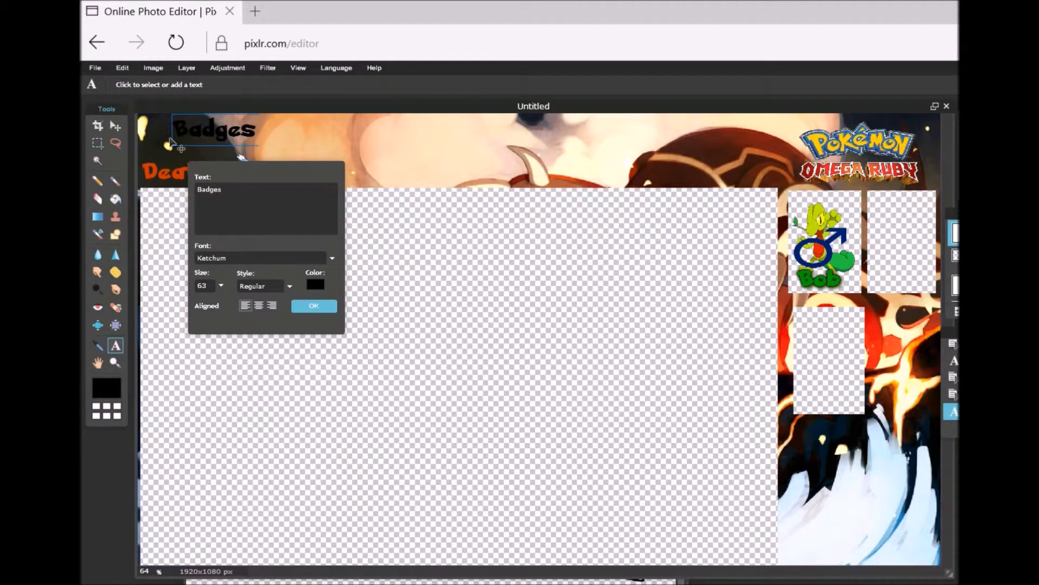
left_click_drag(173, 142, 152, 134)
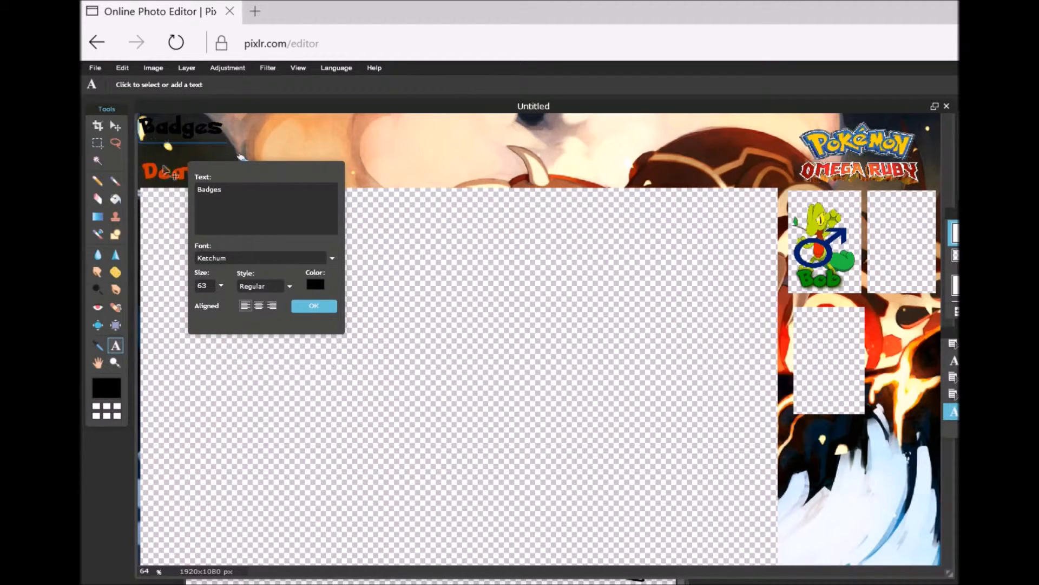
- Colour the Badges text with the orange-red sampled from the Deaths label and finish the text
left_click(315, 285)
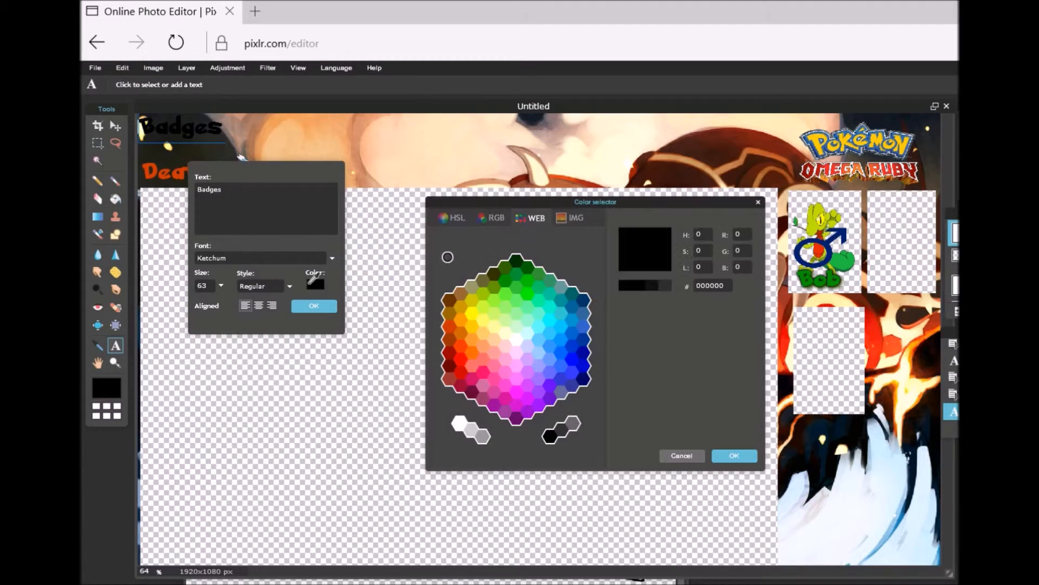
left_click(174, 173)
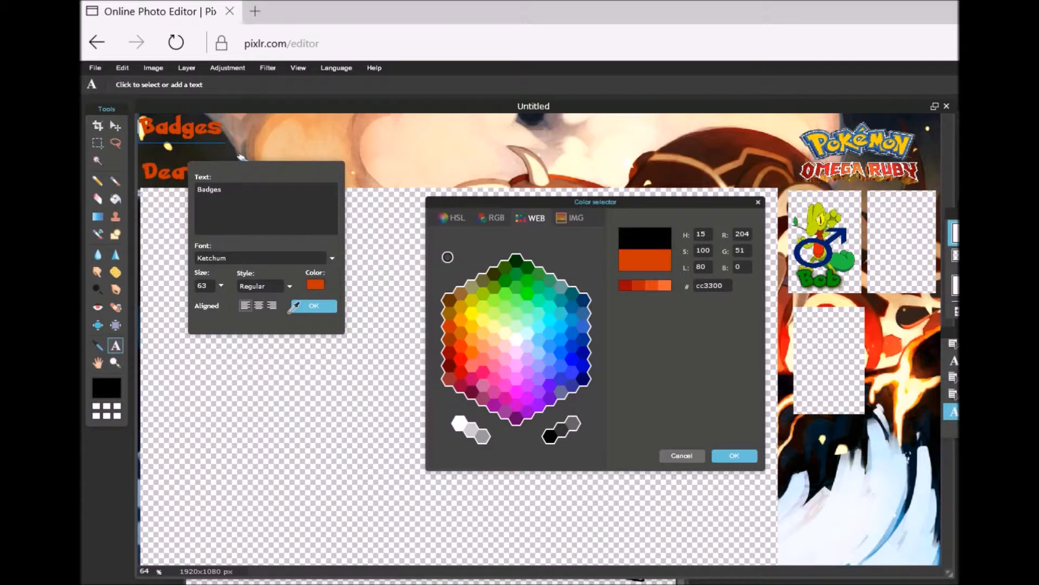
left_click(296, 304)
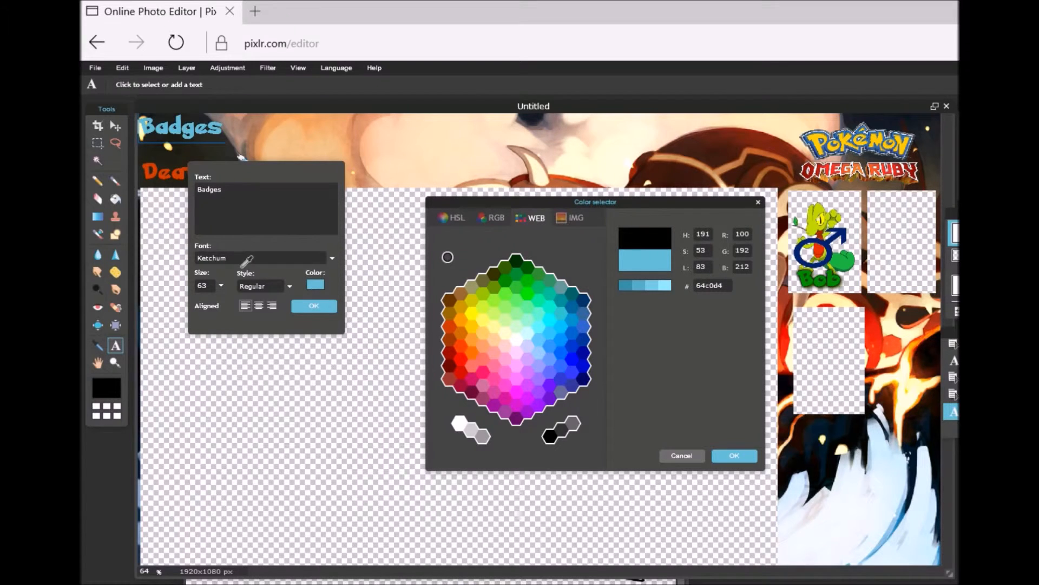
left_click(179, 179)
key("Return")
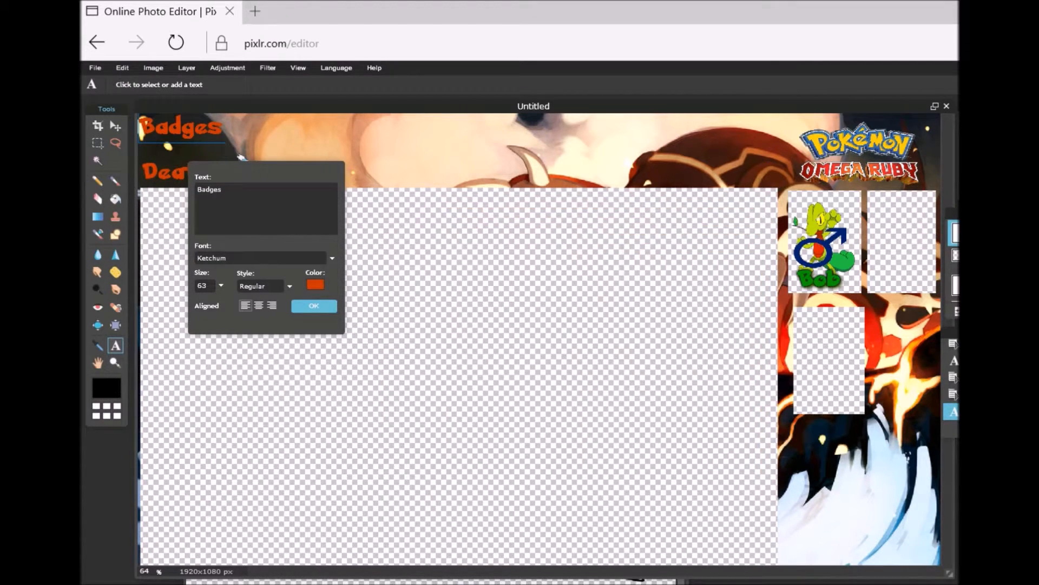
left_click(314, 306)
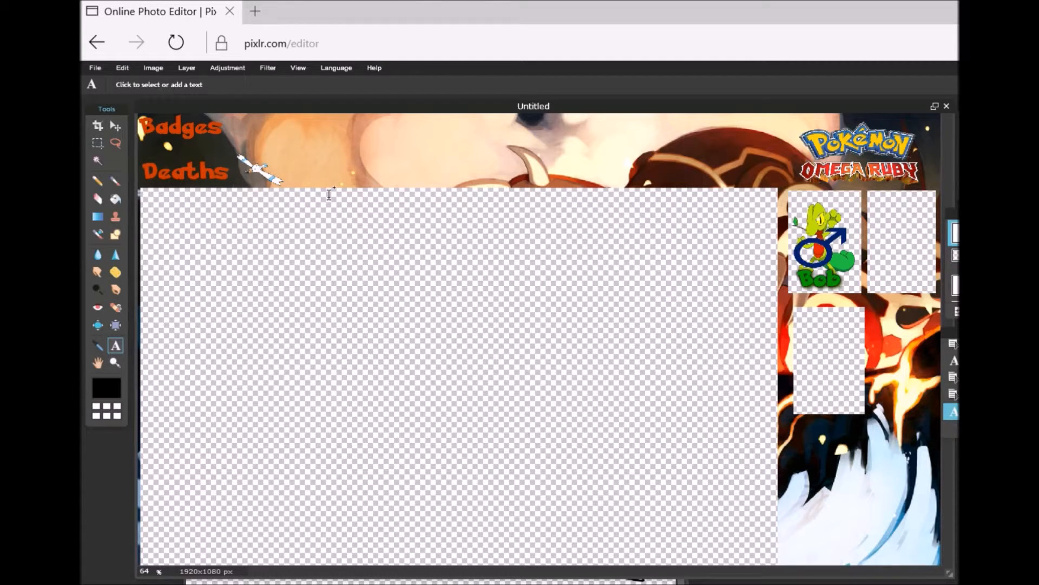
- Open "rock badge hoenn.jpg" from the Pictures folder and bring its layer into the overlay image
left_click(95, 68)
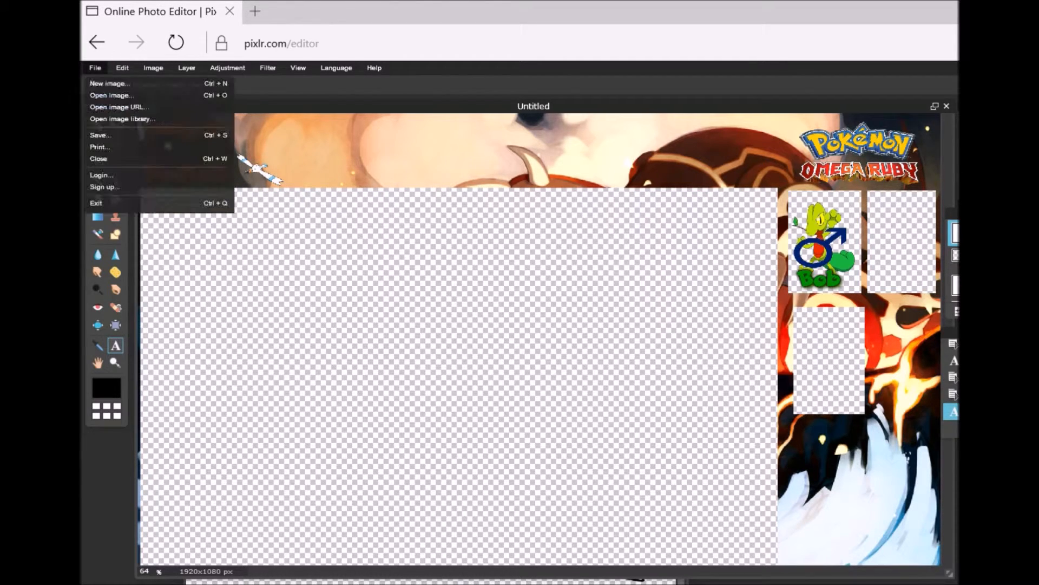
left_click(108, 94)
scroll(361, 281, "down", 5)
scroll(362, 303, "up", 5)
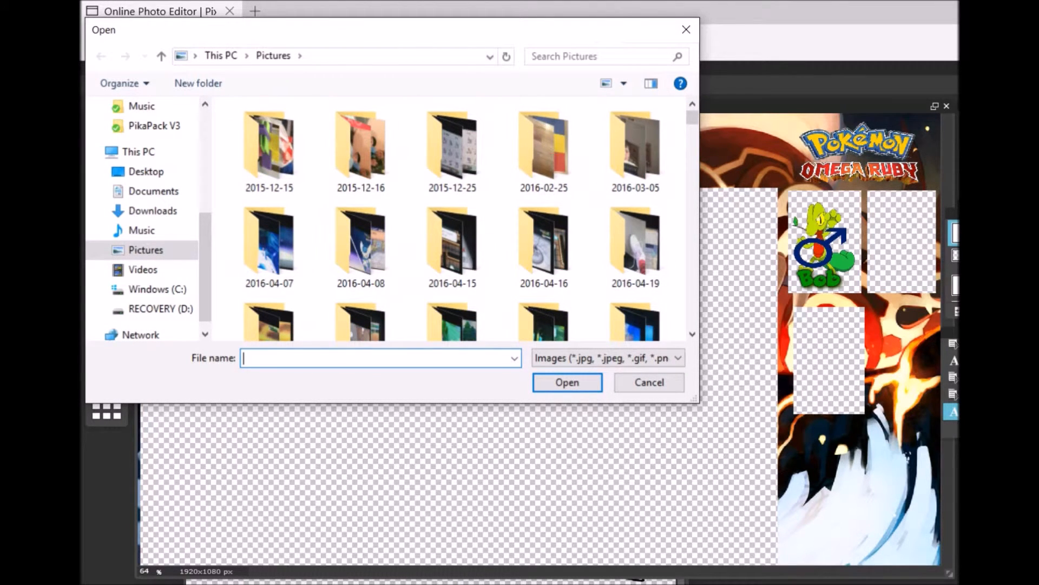
type("ro")
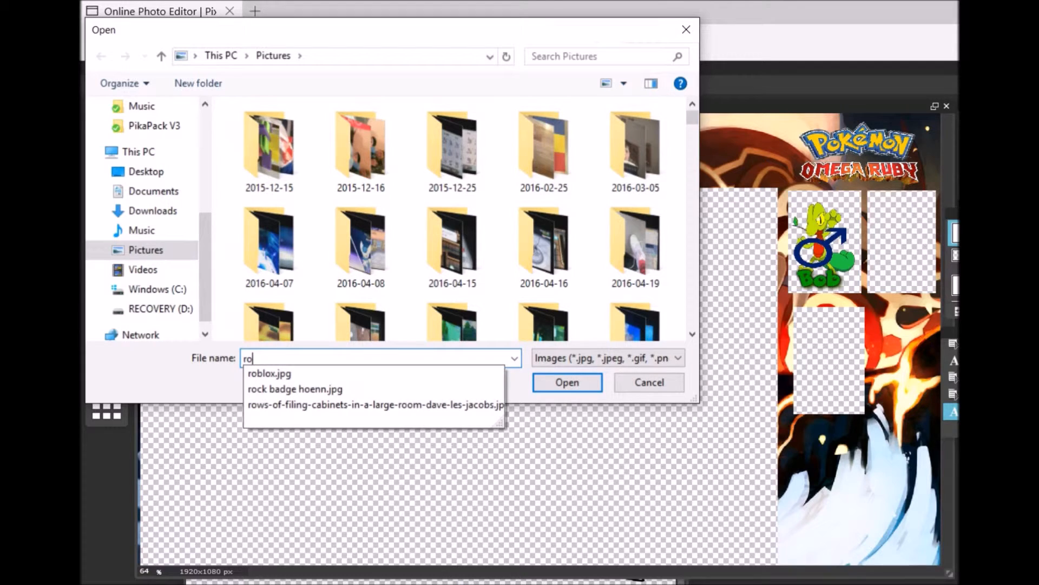
left_click(295, 389)
left_click(567, 383)
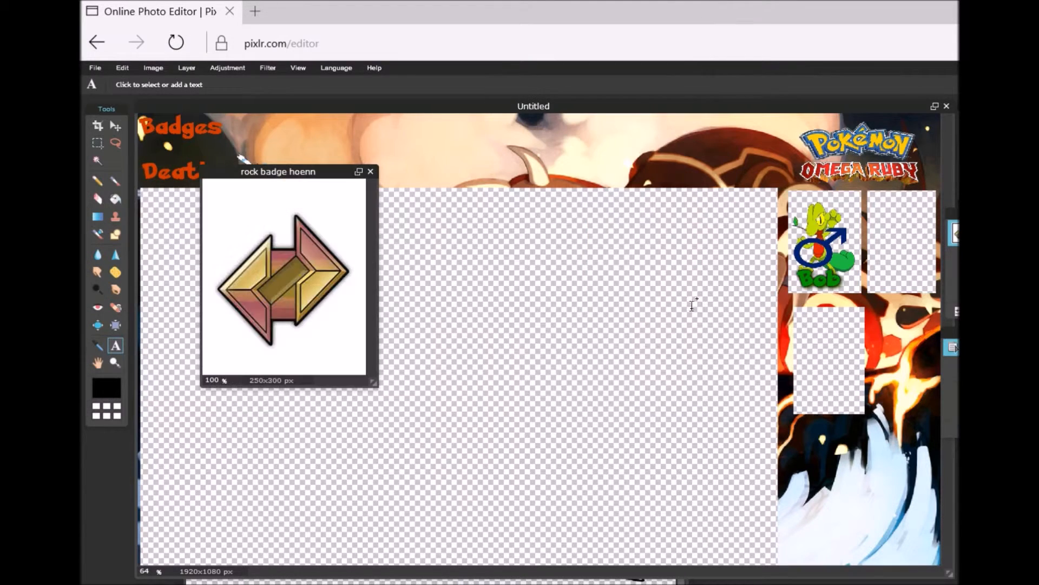
left_click_drag(954, 233, 715, 236)
- Copy the rock badge without its white background onto a new layer and hide the original badge layer
left_click(97, 160)
left_click(163, 136)
left_click(122, 67)
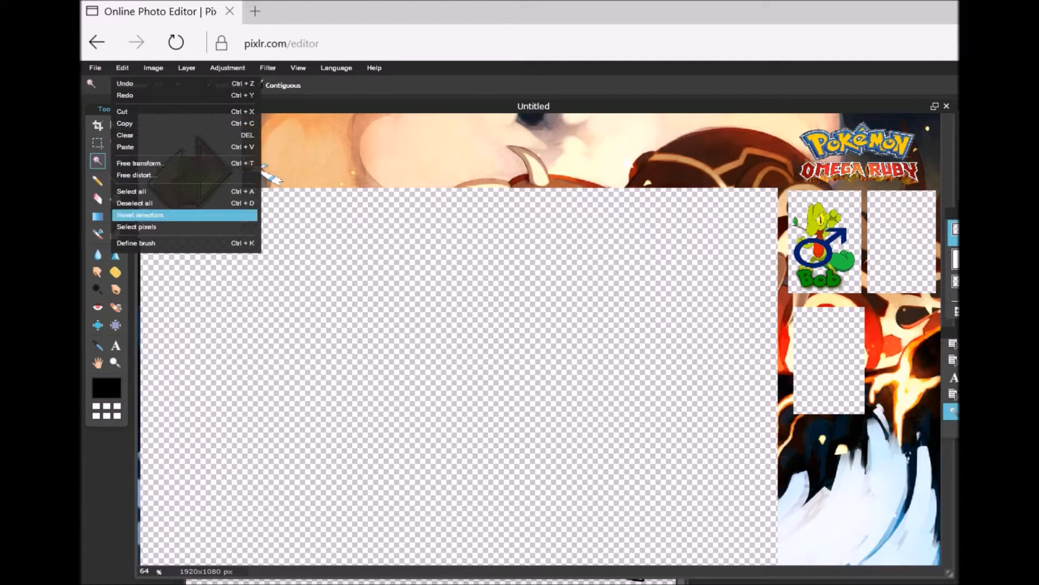
left_click(139, 215)
left_click(123, 68)
left_click(124, 123)
left_click(123, 68)
left_click(125, 146)
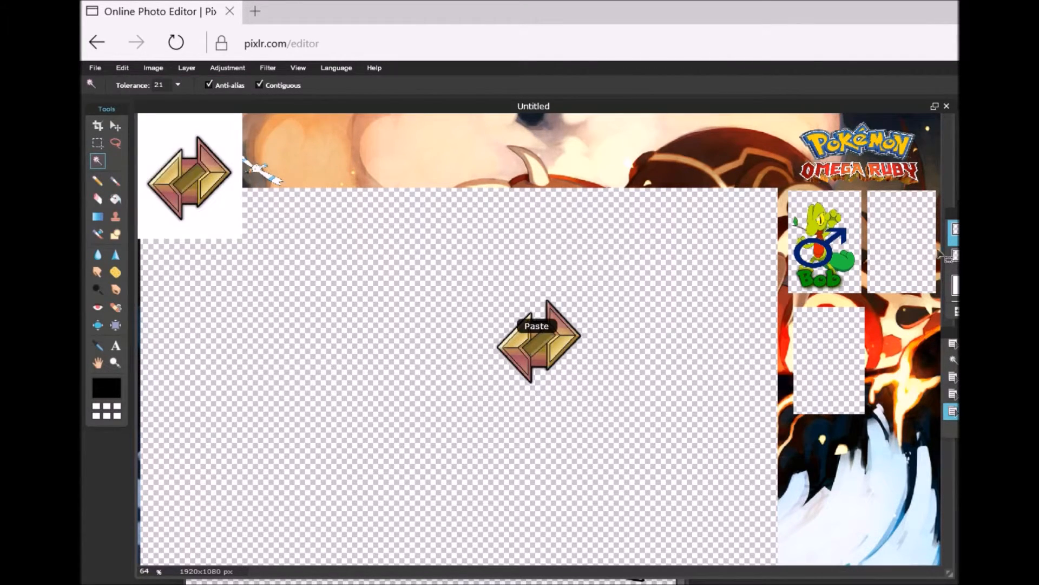
mouse_move(953, 214)
left_mouse_down()
mouse_move(656, 209)
mouse_move(949, 217)
left_mouse_up()
left_click(772, 251)
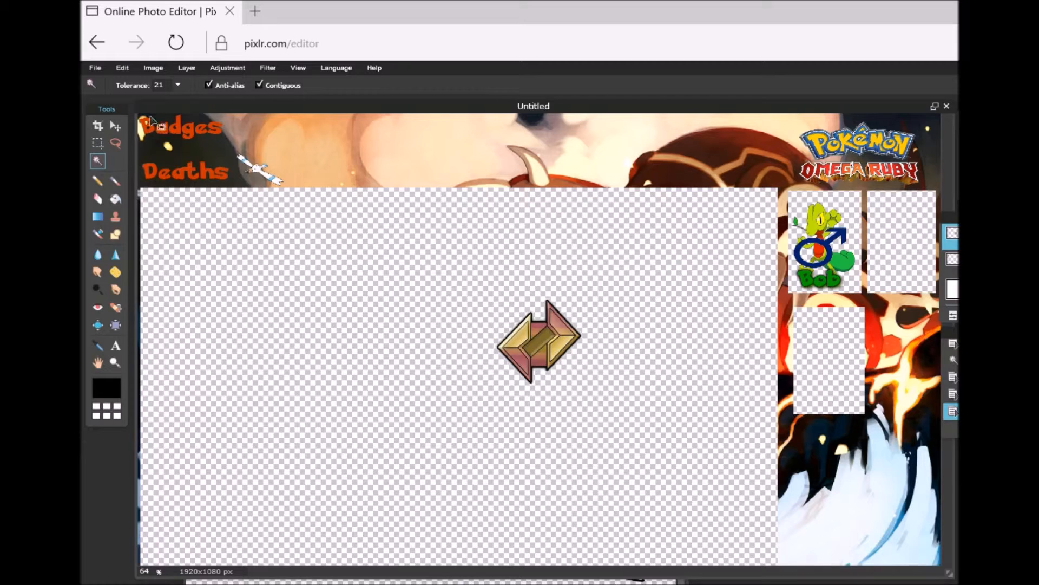
- Scale the rock badge down with Free transform, place it beside the Badges text, and apply the changes
left_click(115, 125)
left_click(122, 67)
left_click(140, 163)
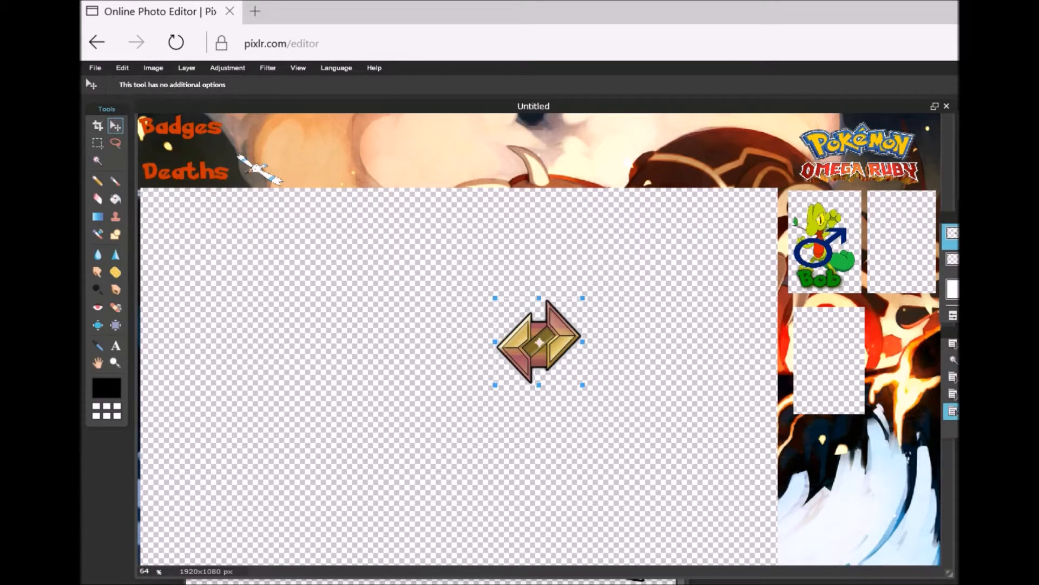
left_click_drag(492, 296, 242, 133)
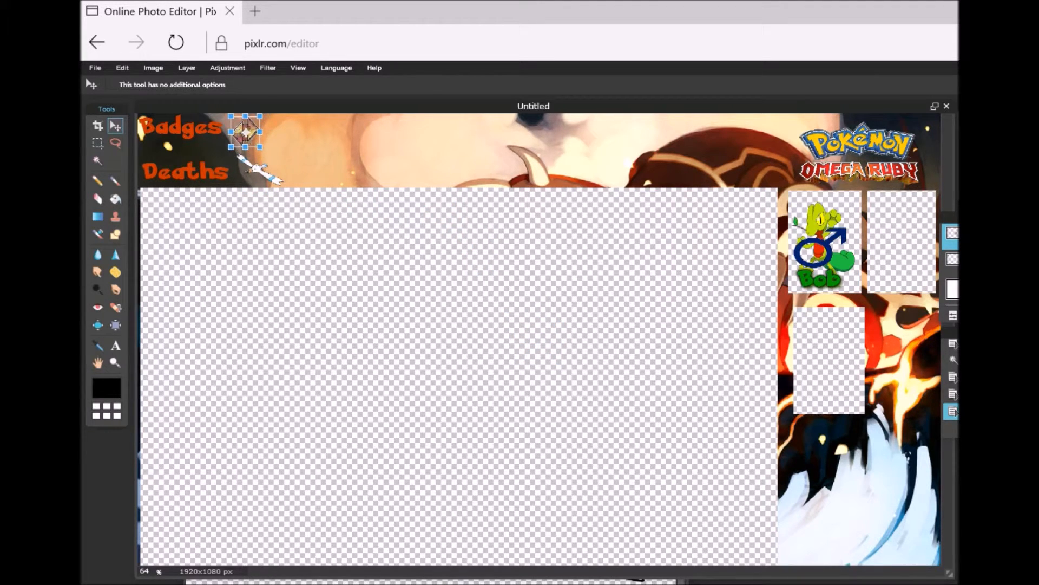
key("Return")
left_click(540, 391)
- Save the overlay to the computer as a transparent PNG named "OR TEST BANNER"
left_click(95, 68)
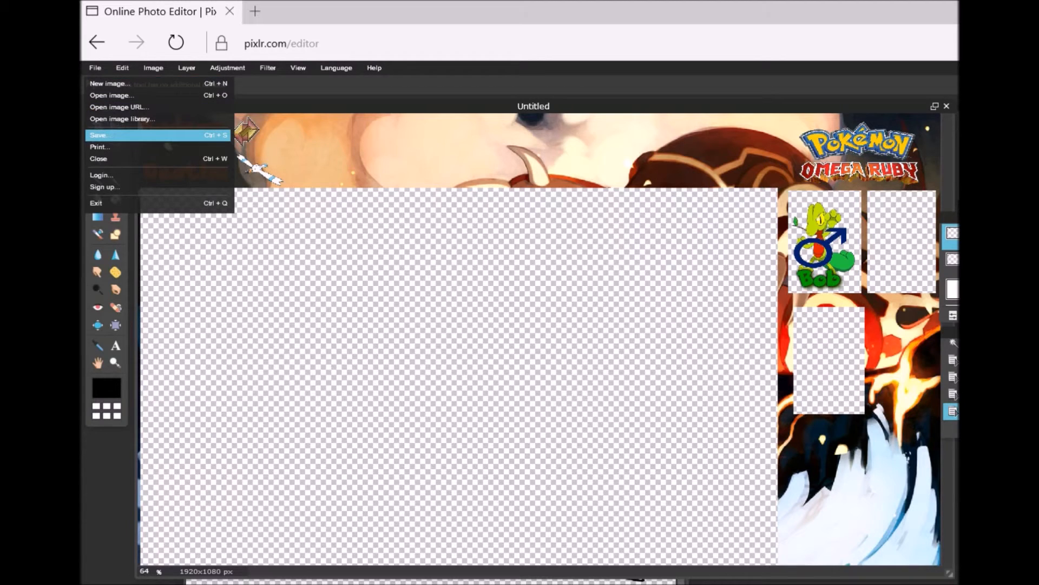
left_click(99, 135)
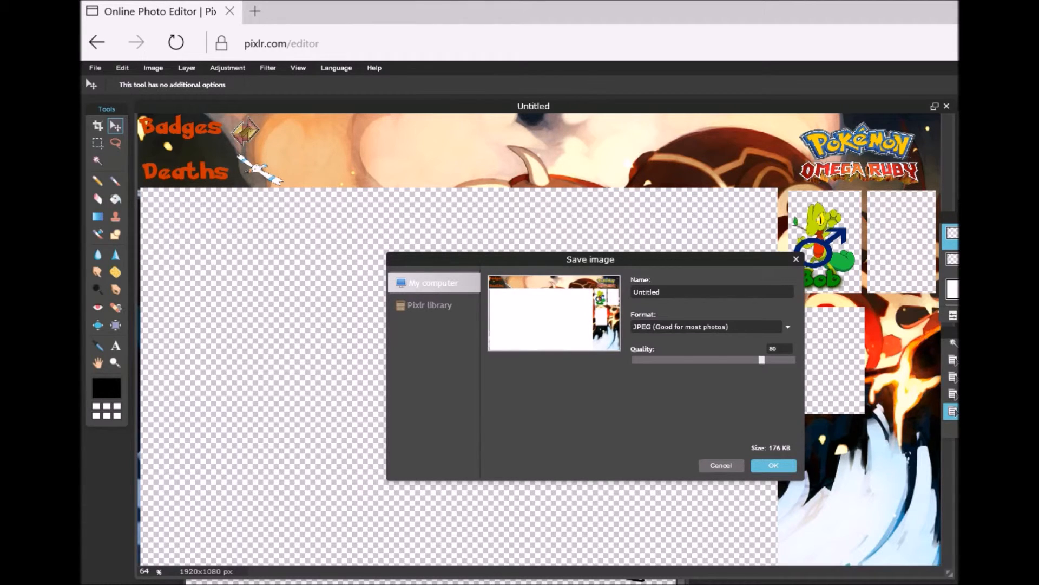
left_click(712, 326)
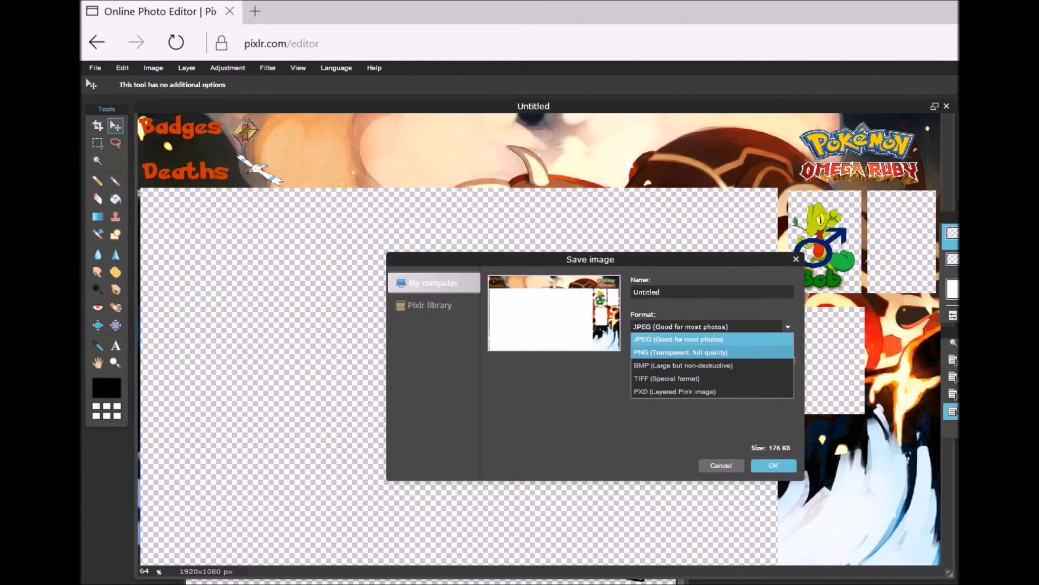
left_click(713, 352)
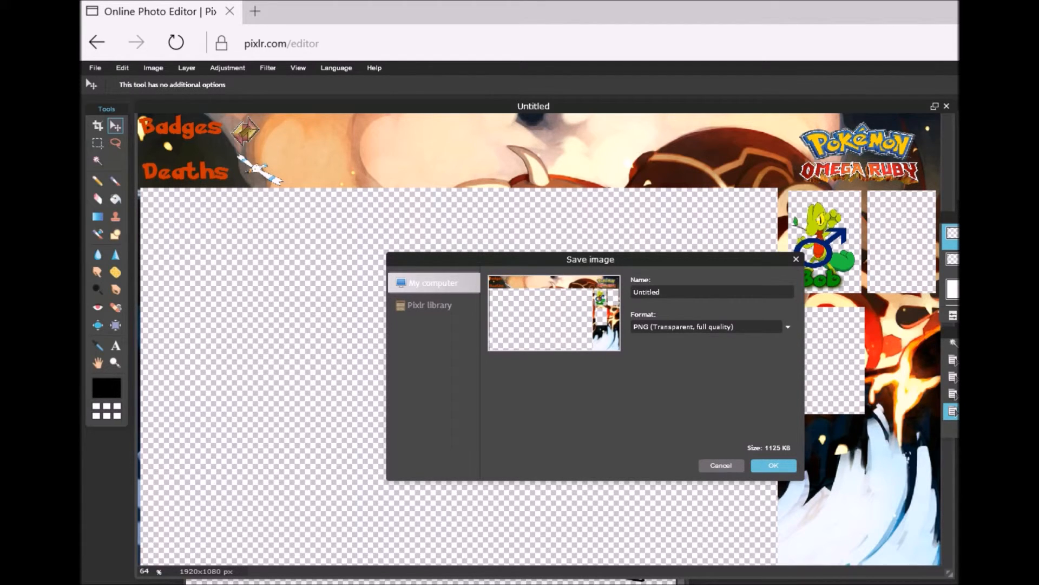
double_click(647, 291)
type("OR TEST BANNER")
key("Return")
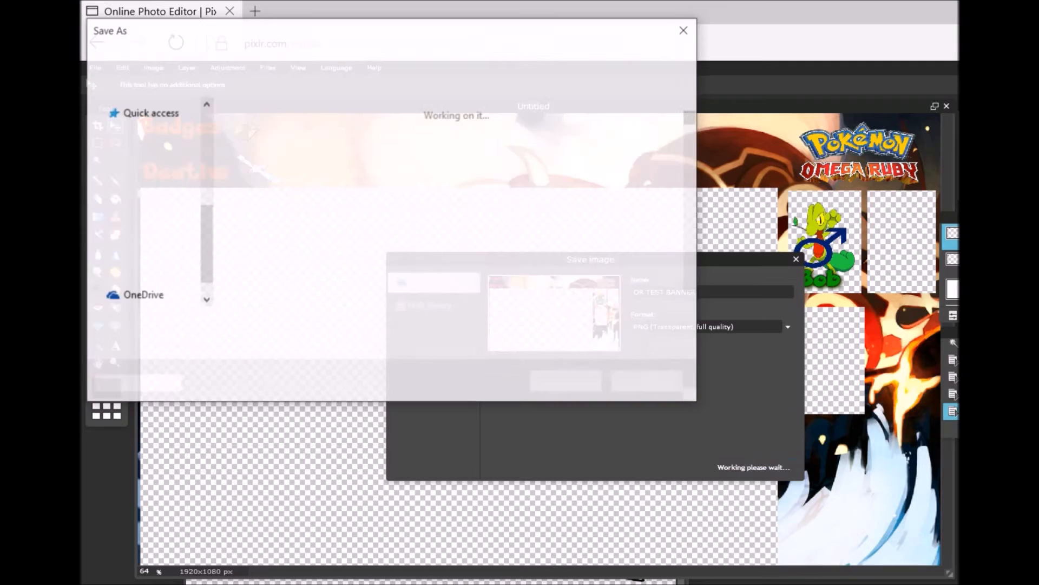
key("Return")
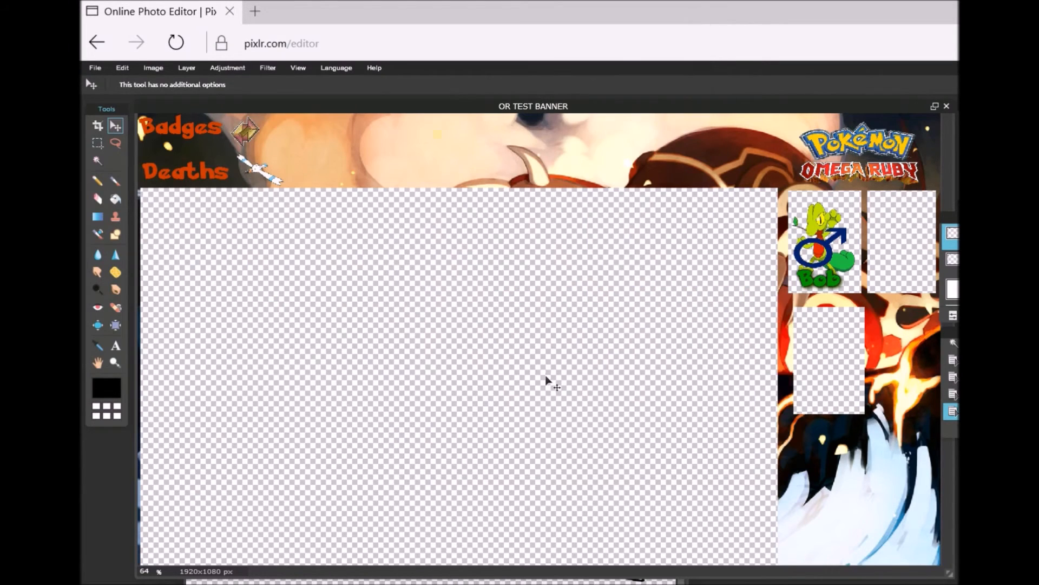